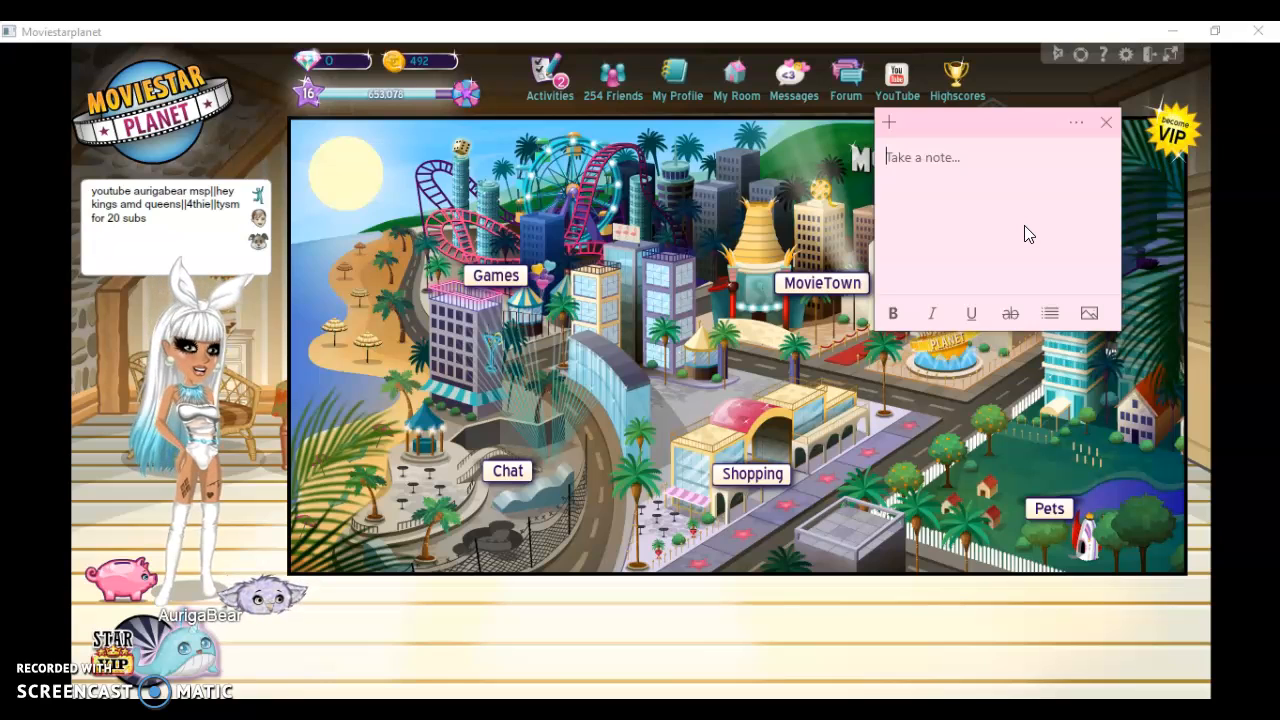
Write "so today i'll be showing you how i edit" in the empty sticky note
text(so t)
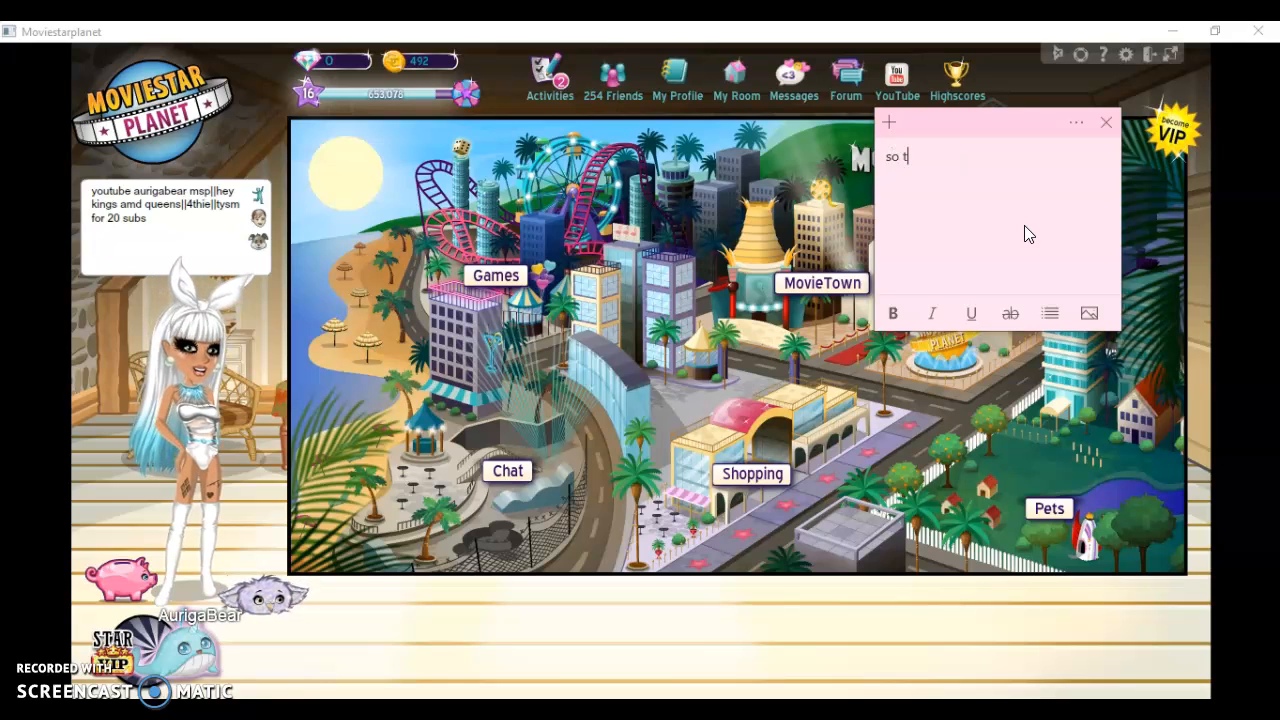
text(oday i'll be showing)
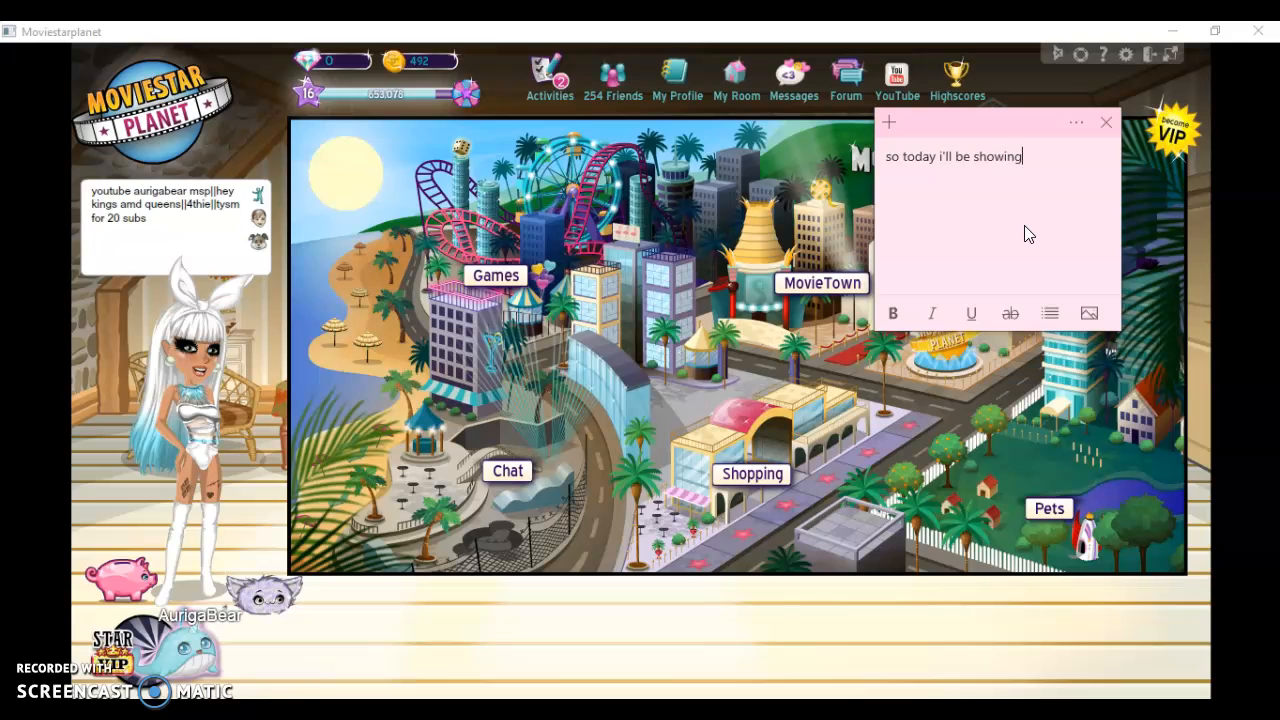
text( you h)
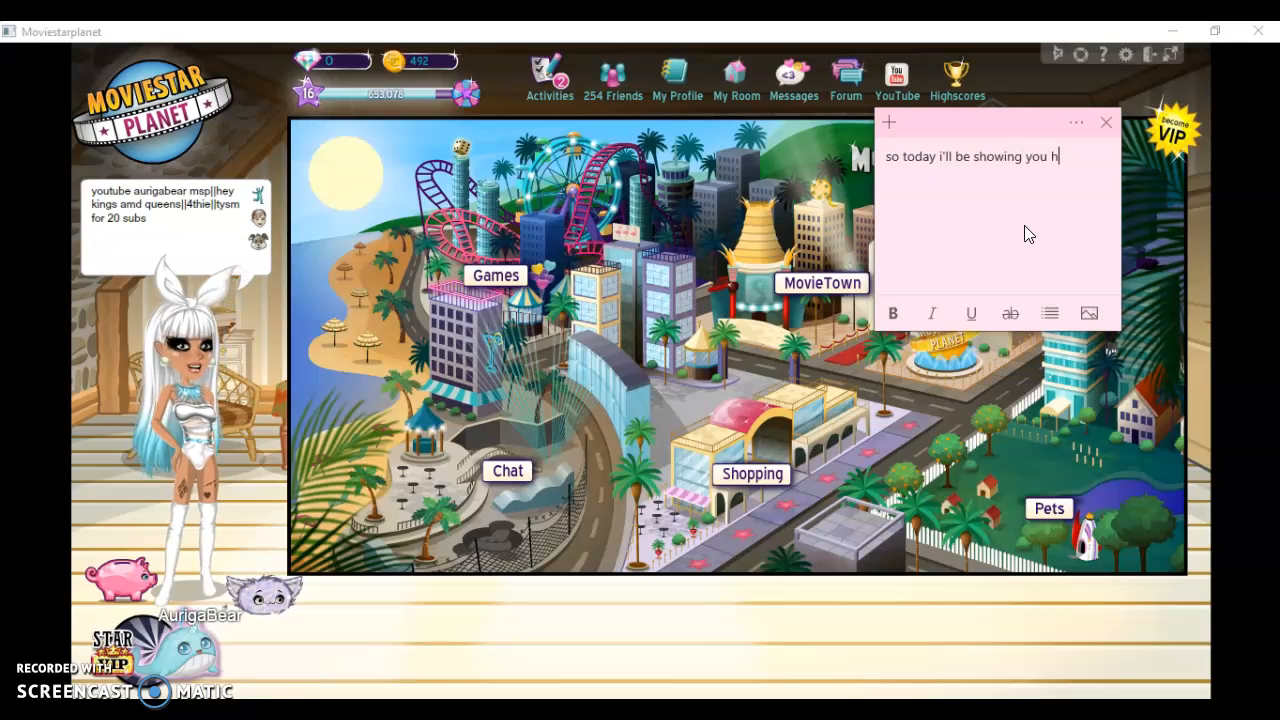
text(ow i edit)
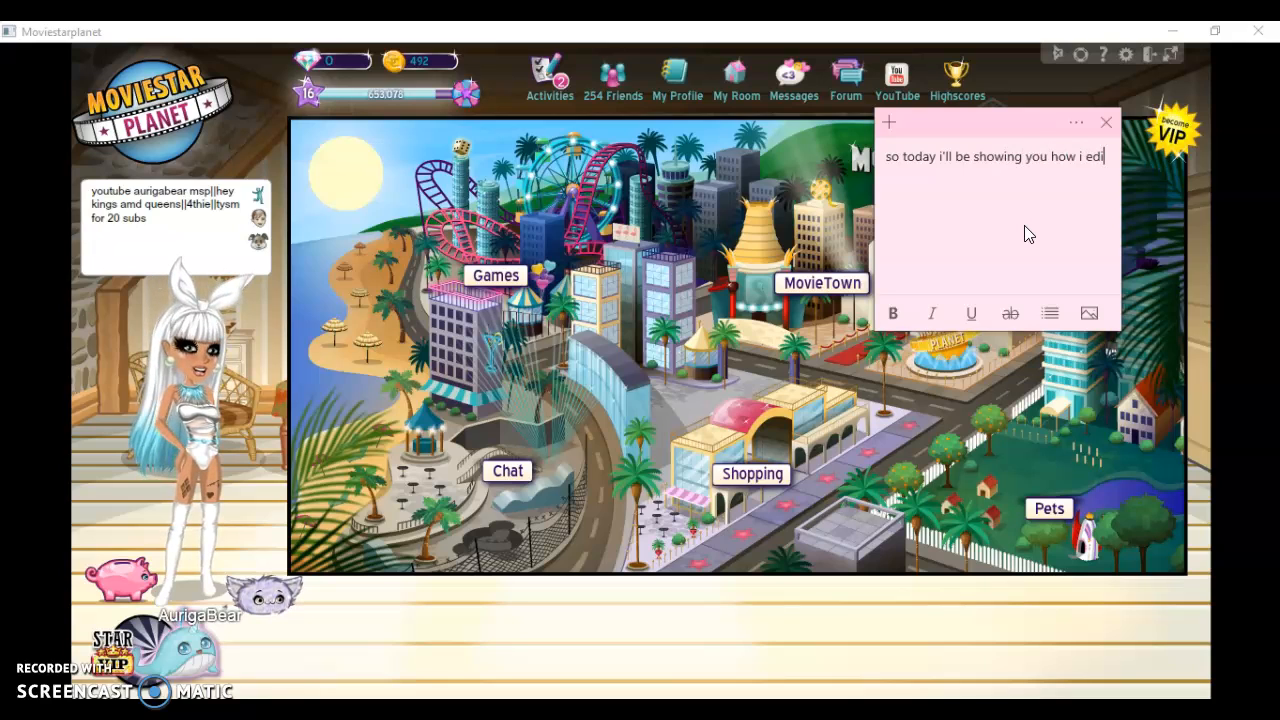
Delete all the text from the sticky note
key(BackSpace)
key(BackSpace)
key(BackSpace)
key(BackSpace)
key(BackSpace)
key(BackSpace)
key(BackSpace)
key(BackSpace)
key(BackSpace)
key(BackSpace)
key(BackSpace)
key(BackSpace)
key(BackSpace)
key(BackSpace)
key(BackSpace)
key(BackSpace)
key(BackSpace)
key(BackSpace)
key(BackSpace)
key(BackSpace)
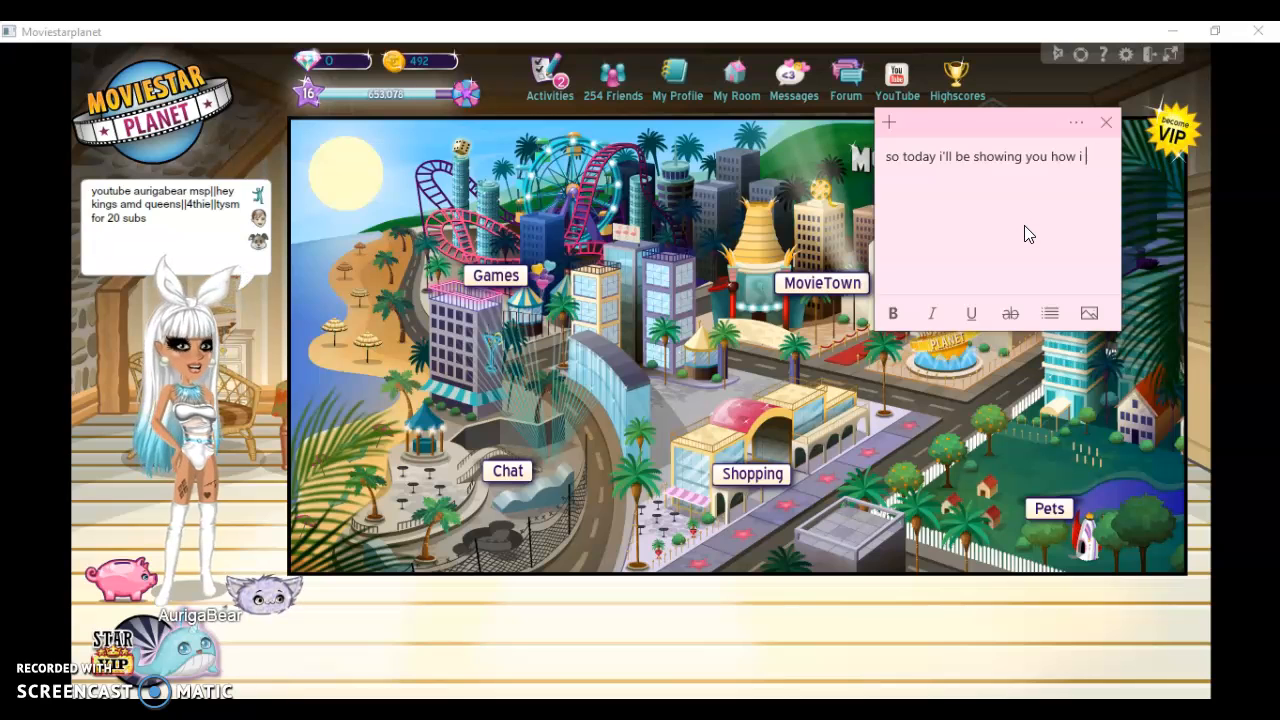
key(BackSpace)
key(BackSpace)
key(BackSpace)
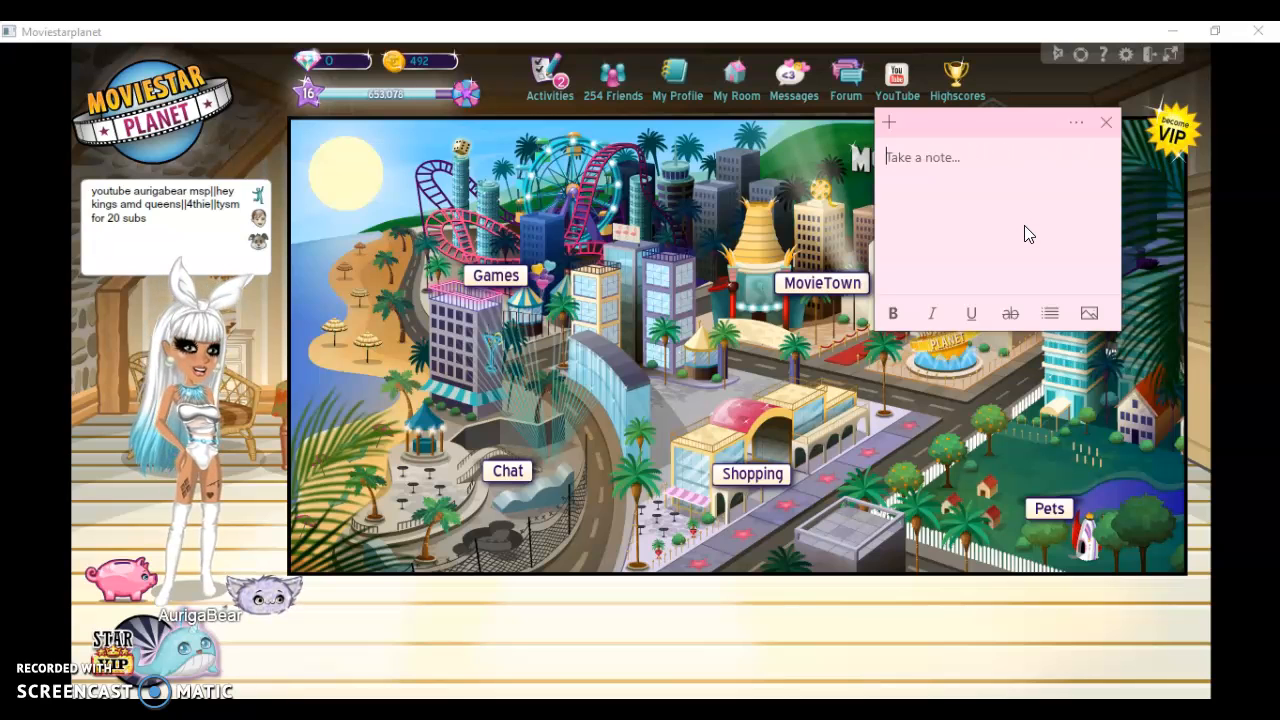
Open the avatar's own profile, look at its gifts and personal facts pages, and return to the main profile page
click(247, 353)
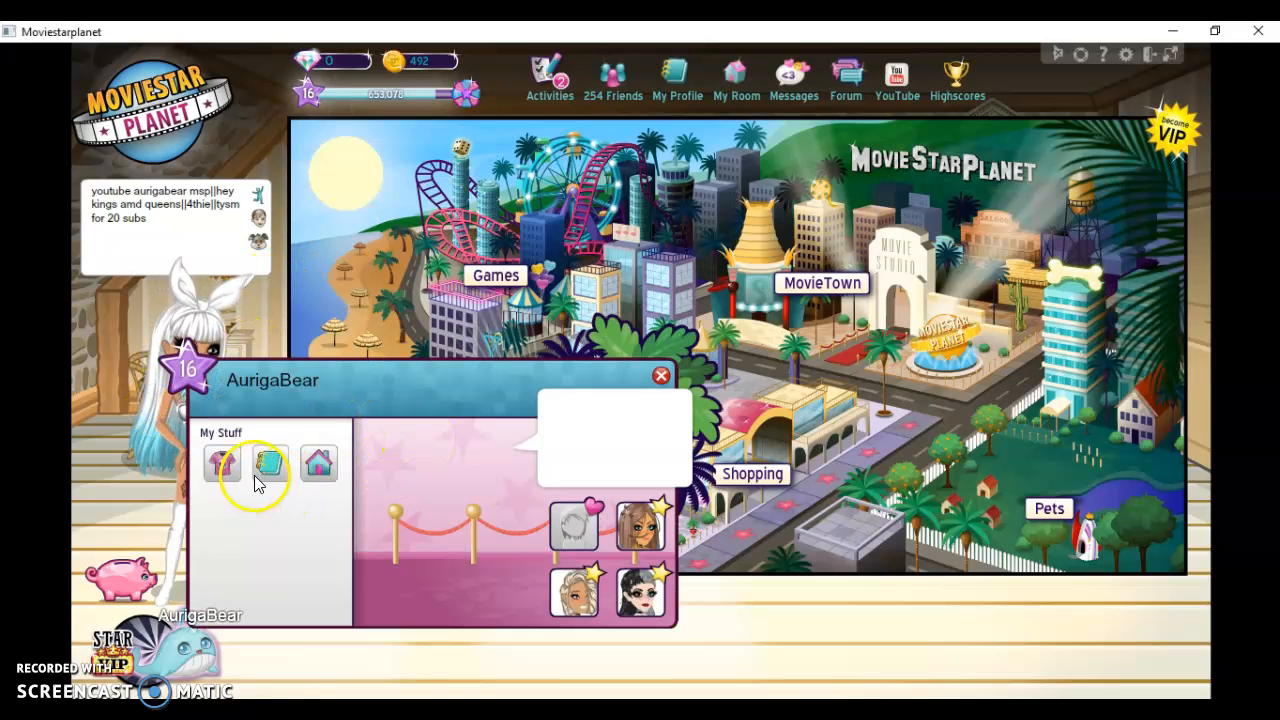
click(258, 482)
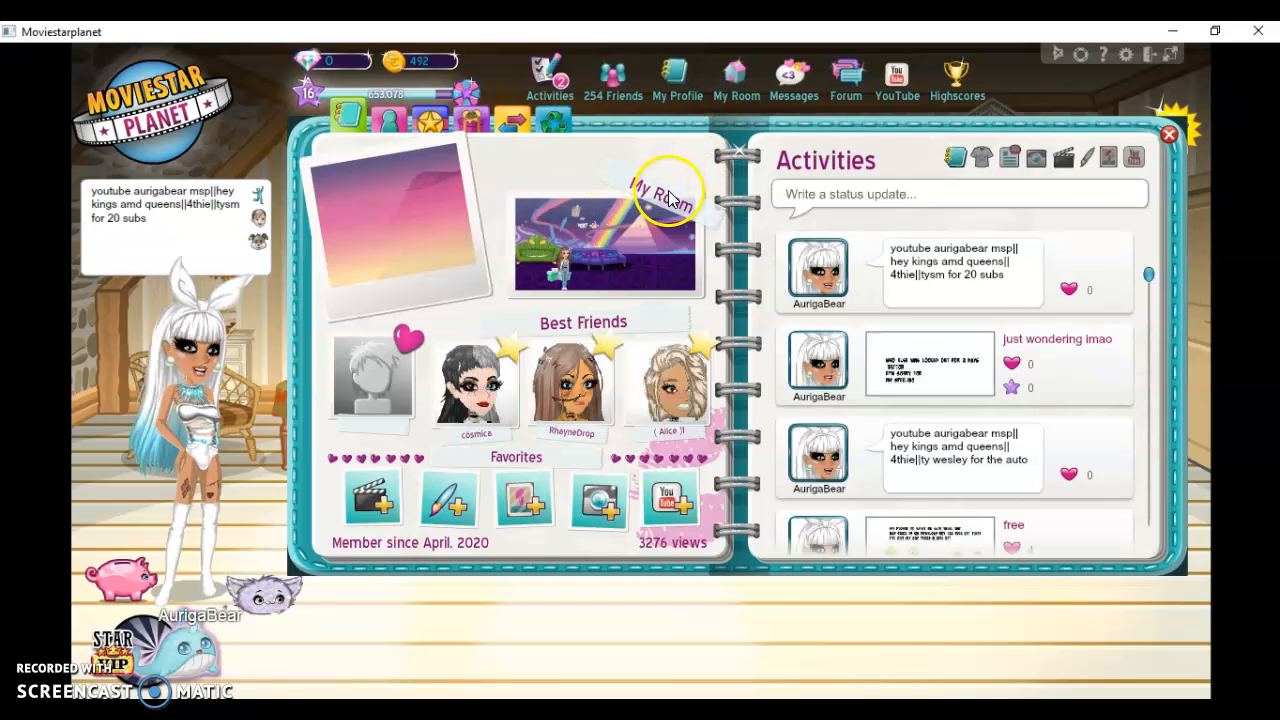
click(468, 117)
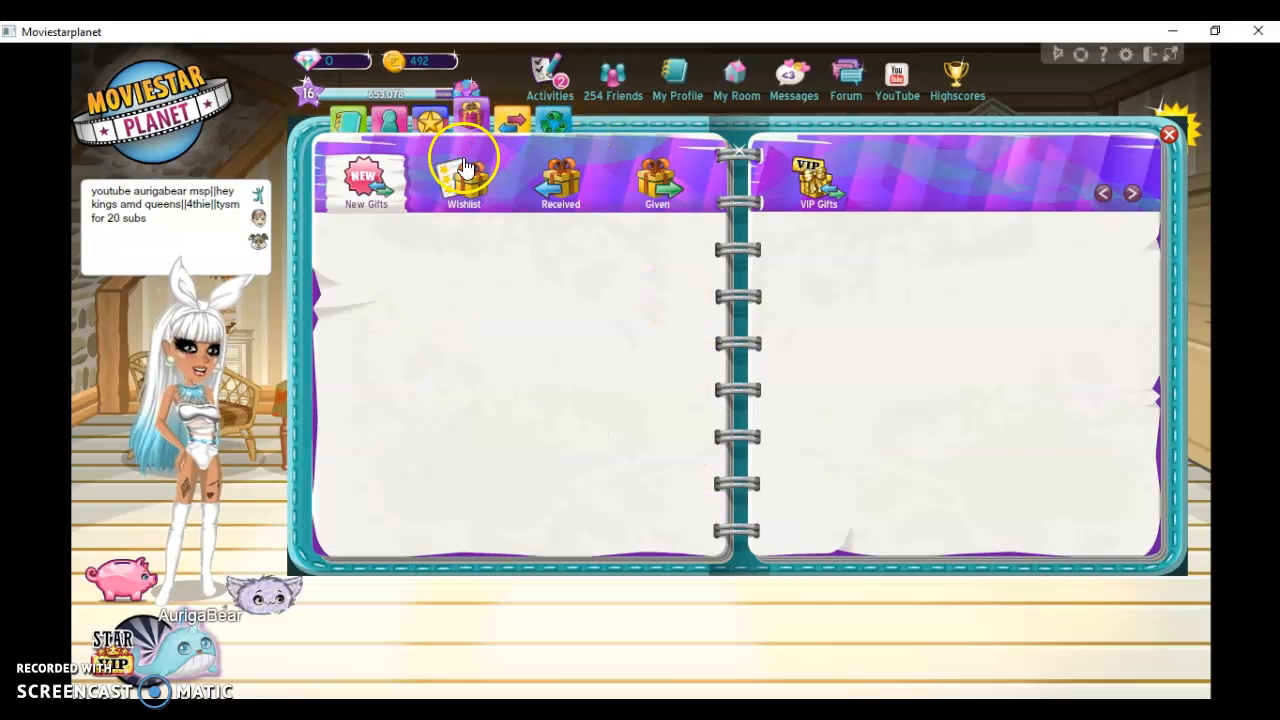
click(386, 121)
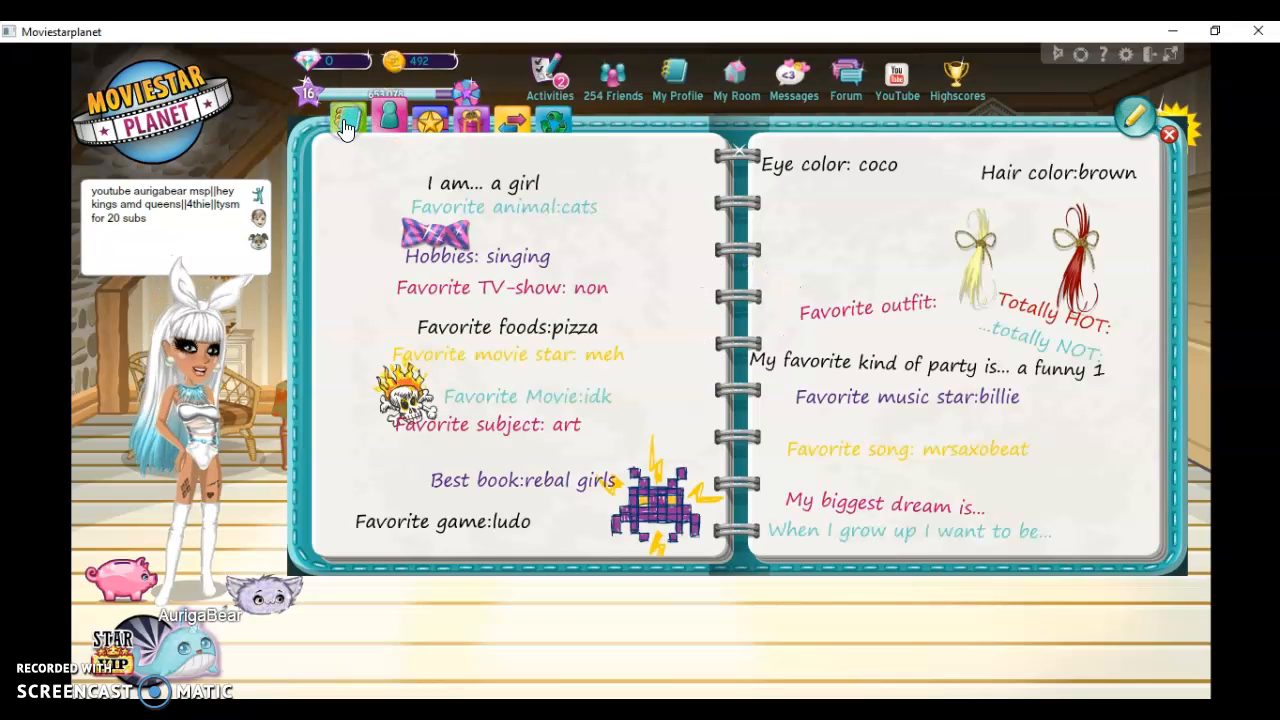
click(345, 124)
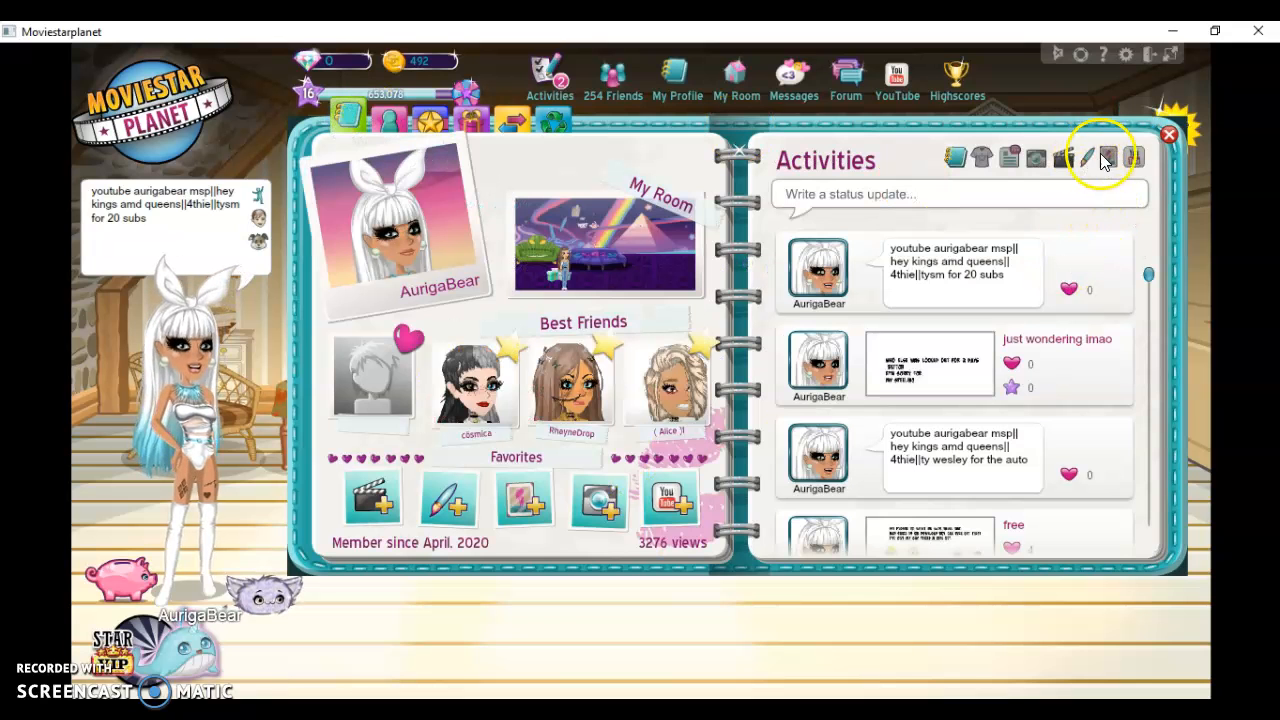
List the profile's uploaded photos and view the edits titled "bffs >.<" and "Queen" at full size
click(1108, 155)
click(1034, 160)
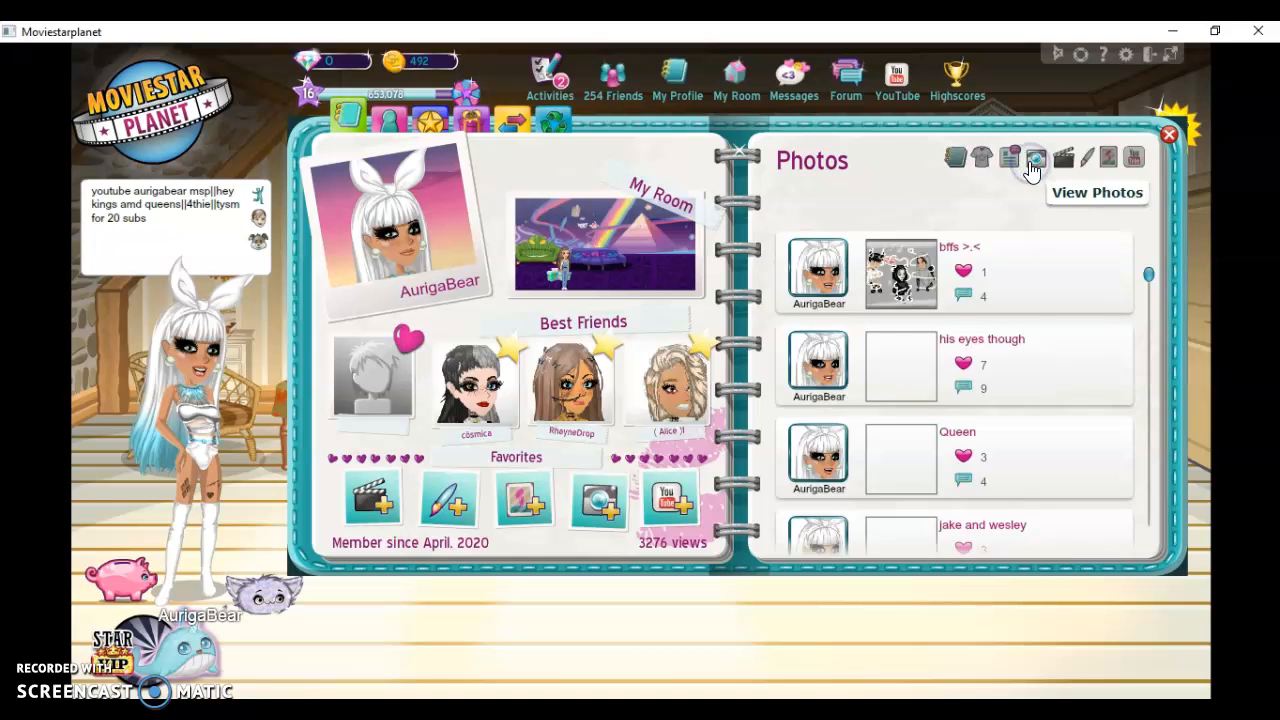
click(930, 270)
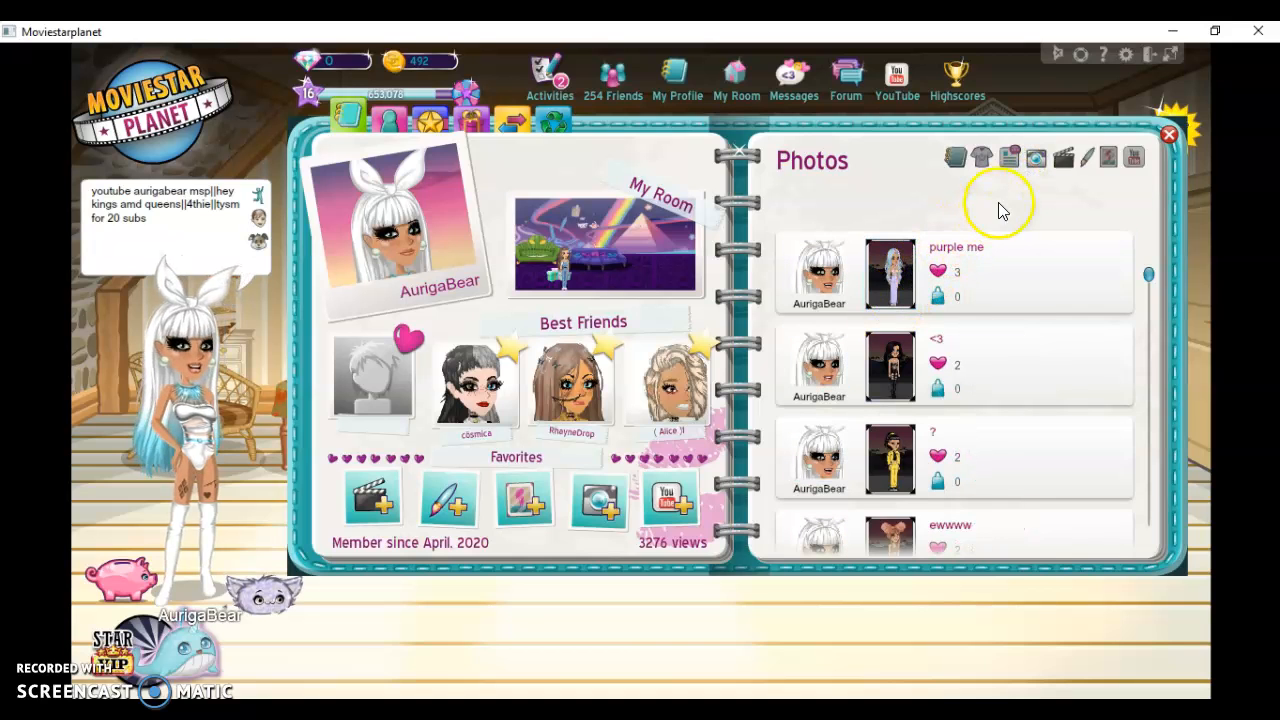
click(1036, 160)
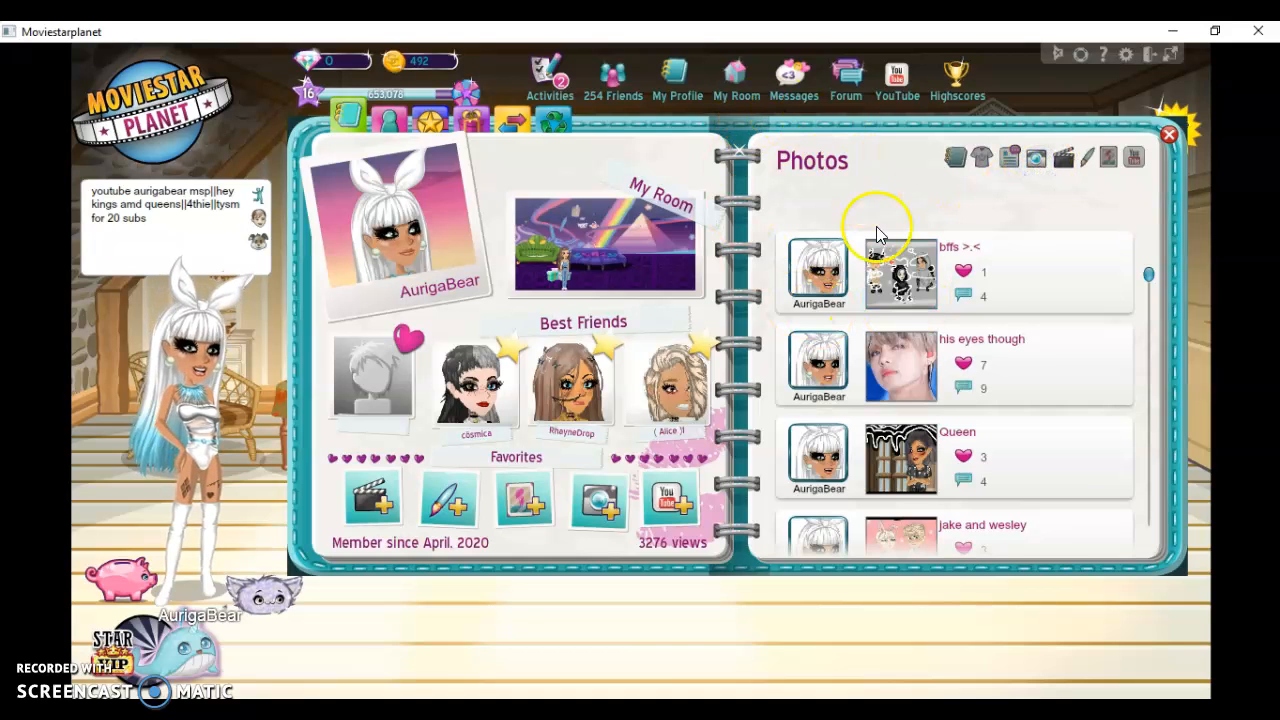
click(897, 289)
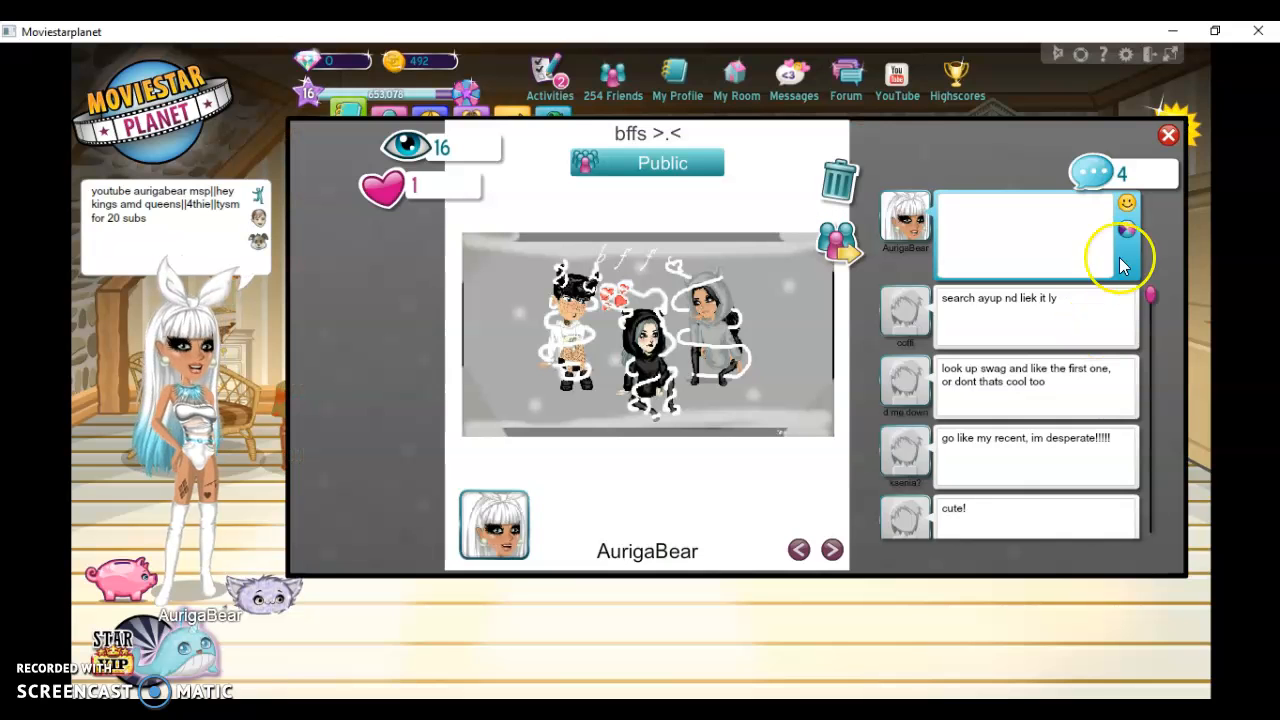
click(1170, 140)
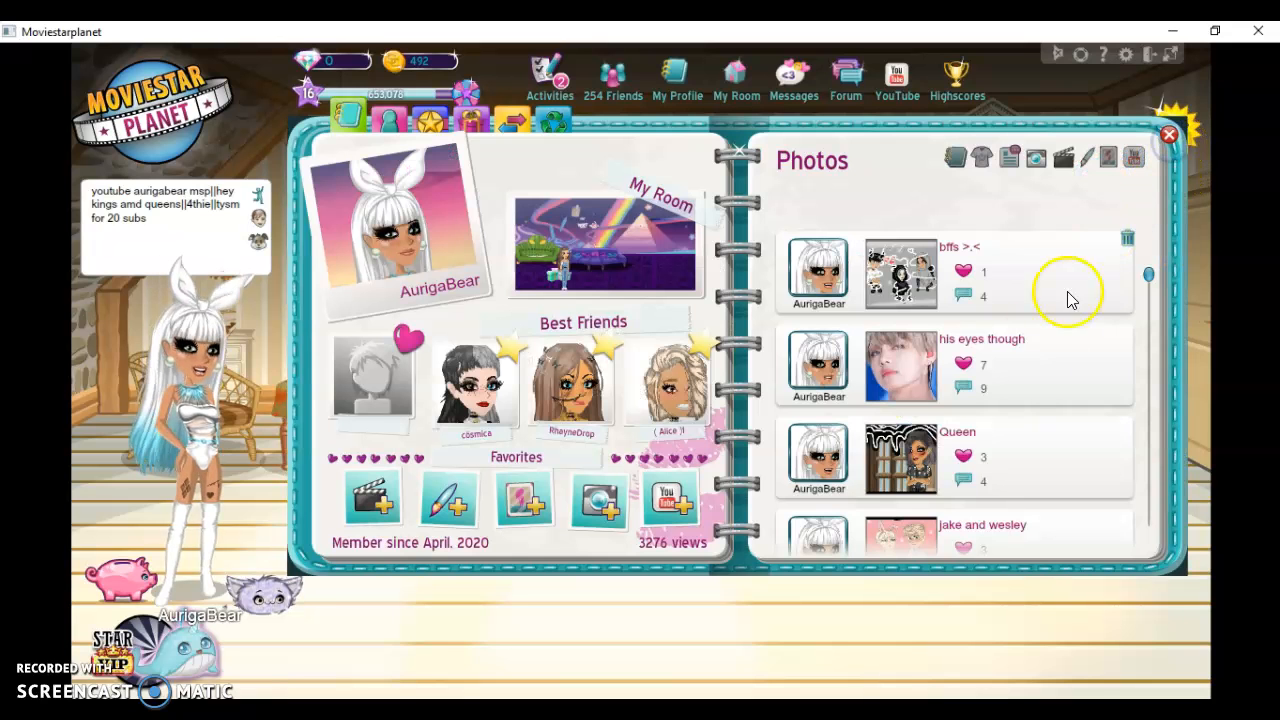
click(903, 462)
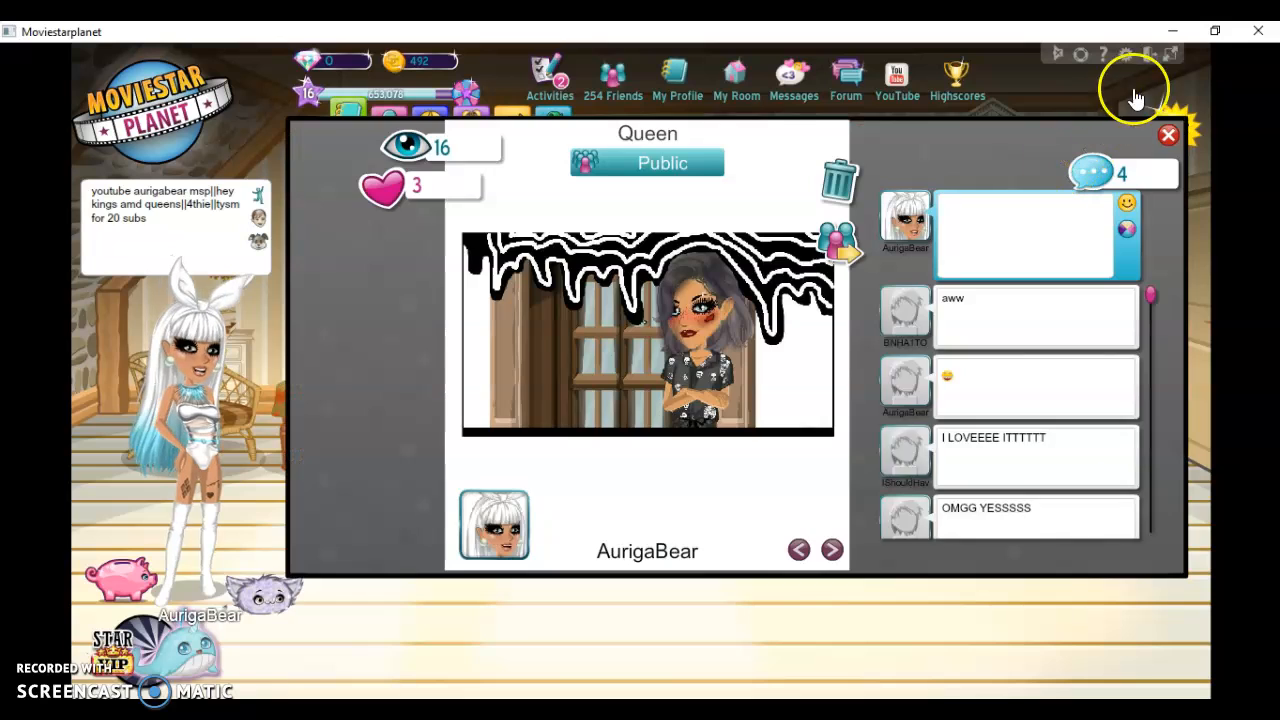
click(1170, 137)
View the pink-background couple edit, the "dang ' >'" edit and the black-outfit character edit further down the photo list
drag(1150, 276, 1137, 390)
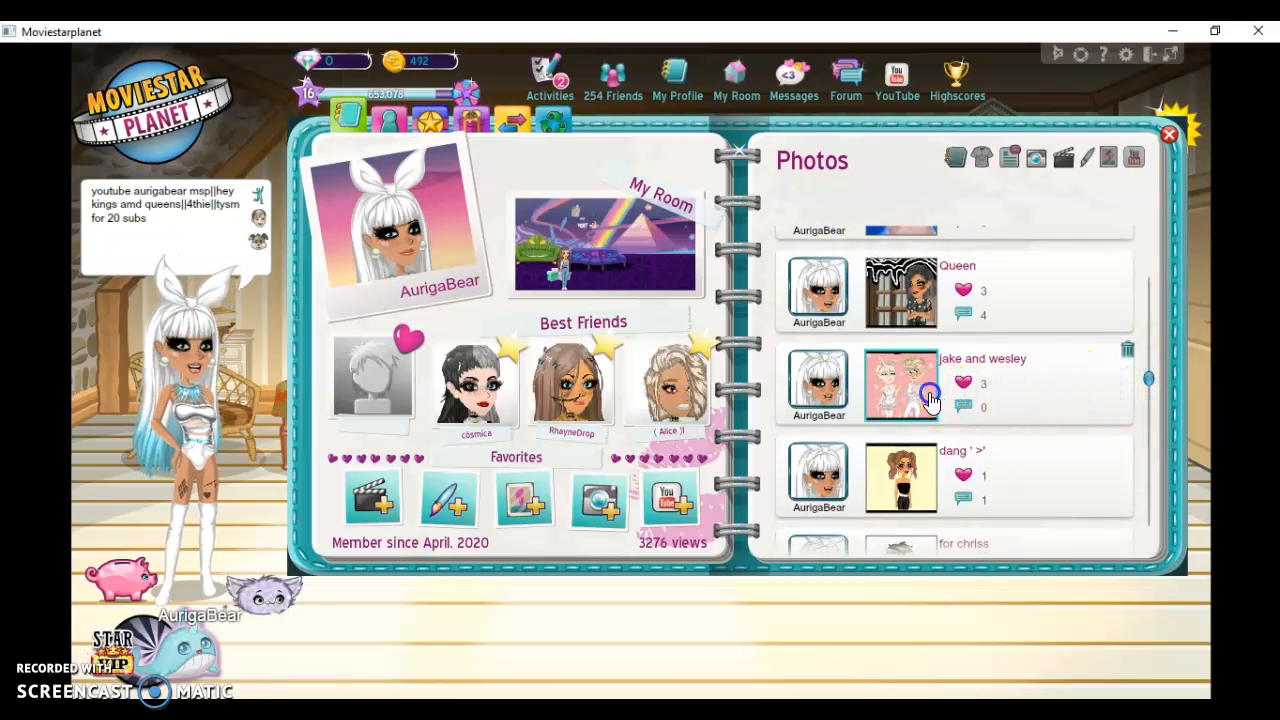
click(903, 390)
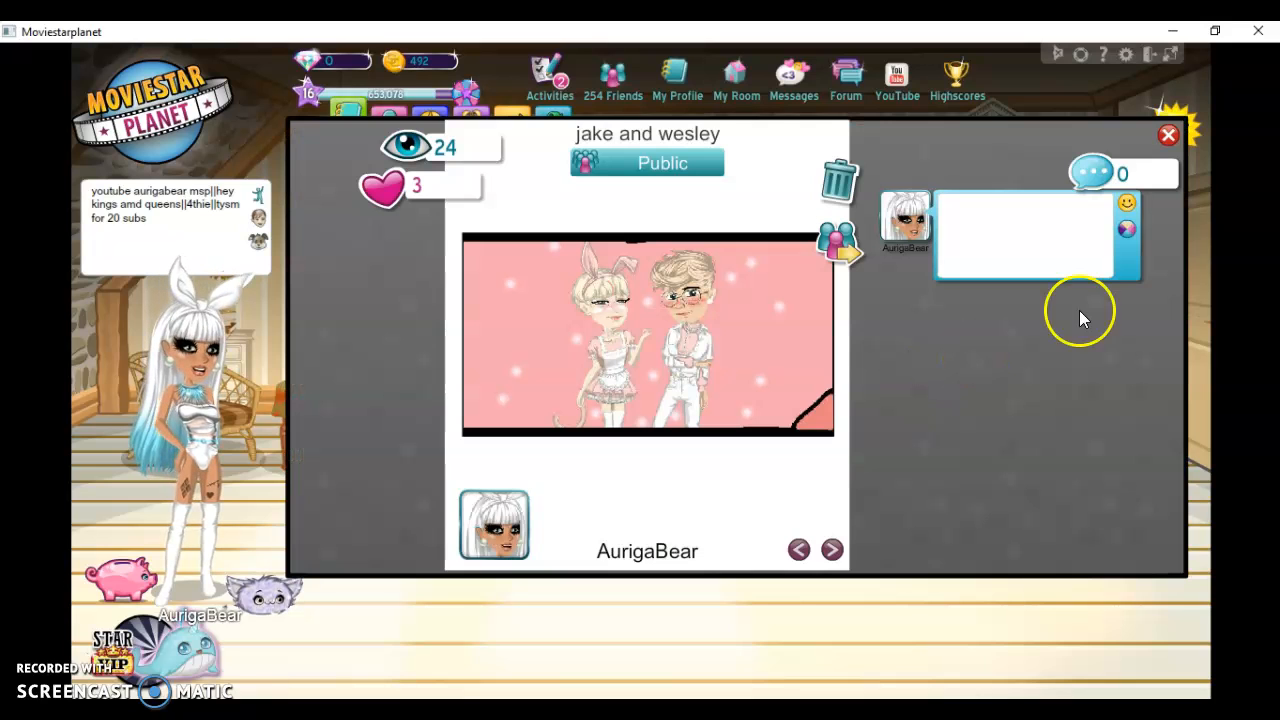
click(1168, 135)
drag(1151, 383, 1148, 445)
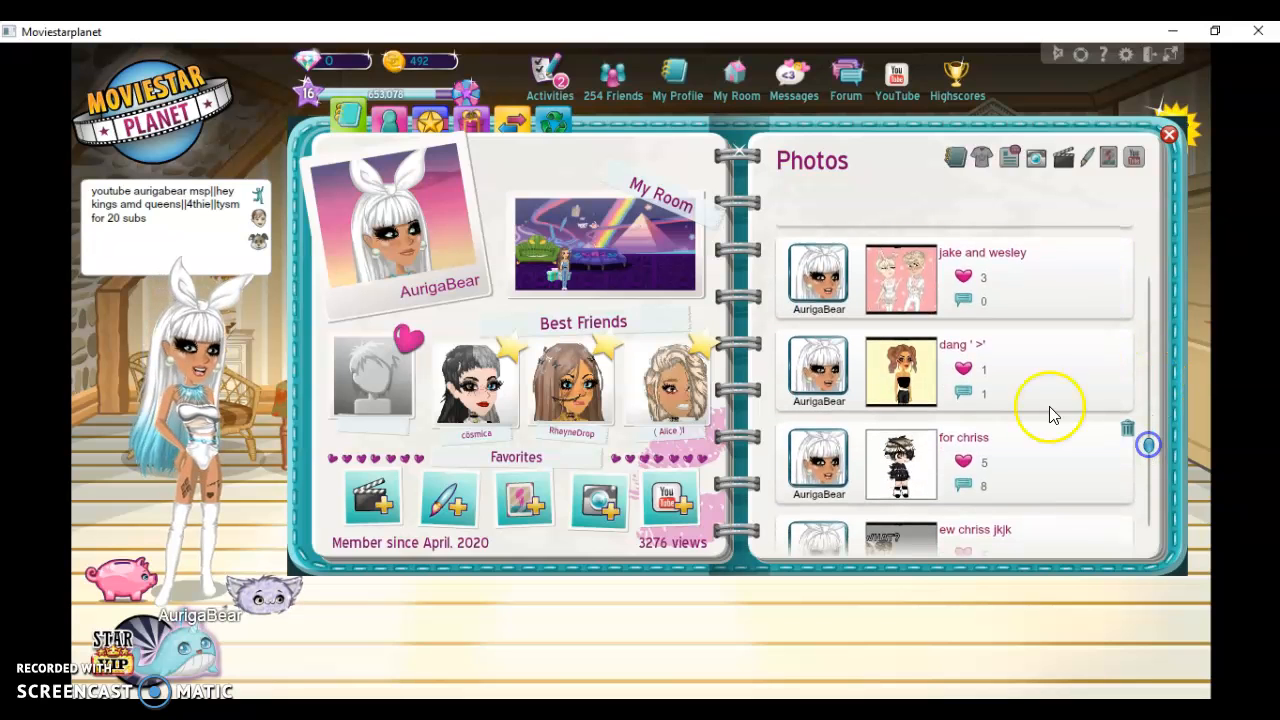
click(912, 375)
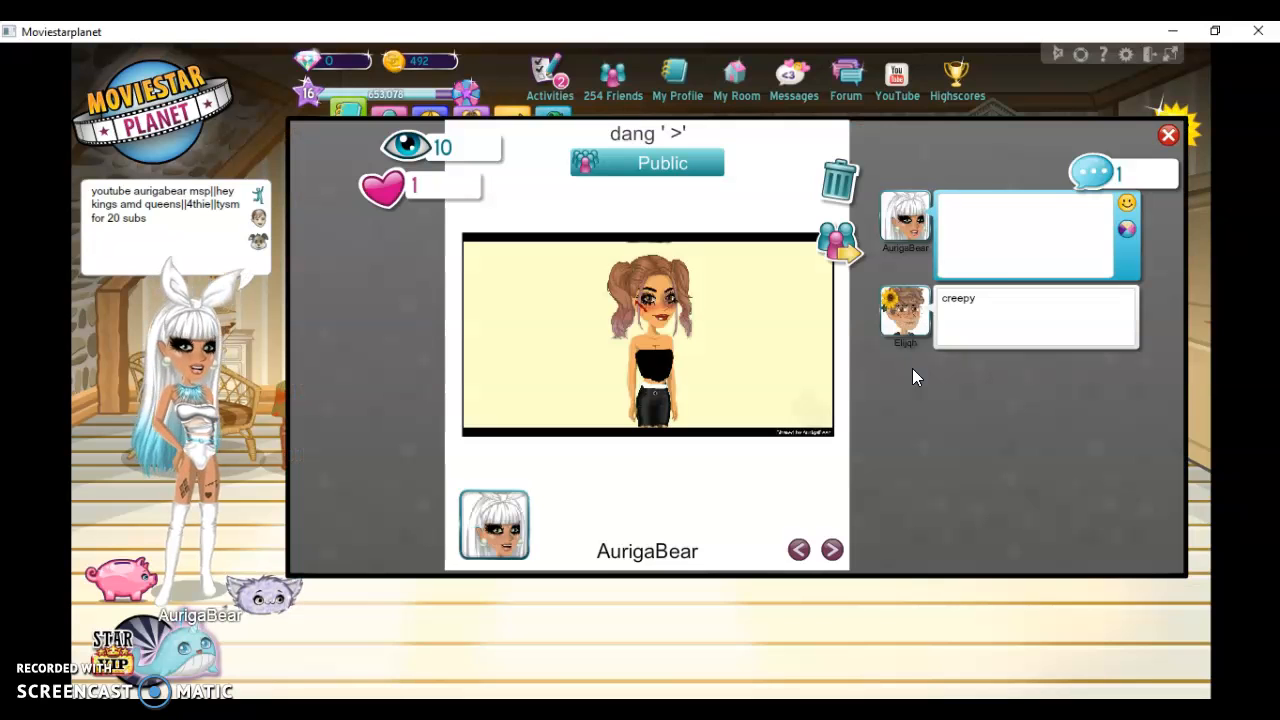
click(1172, 139)
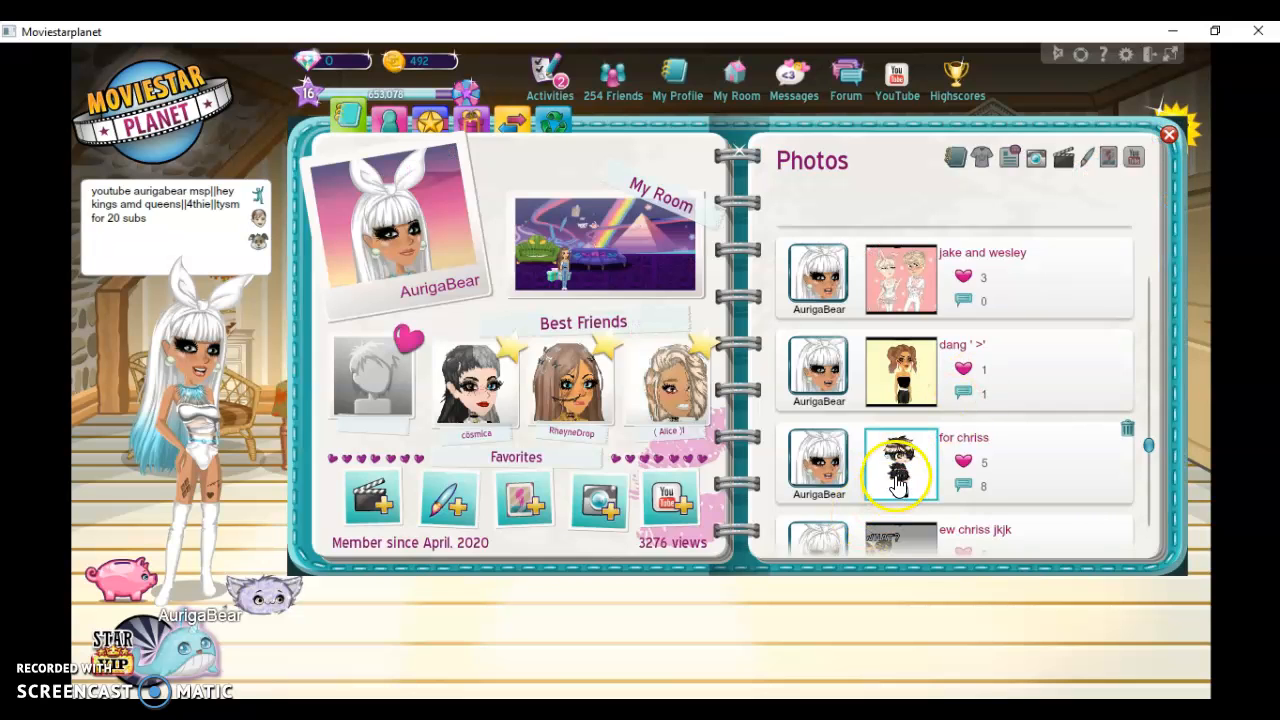
click(898, 478)
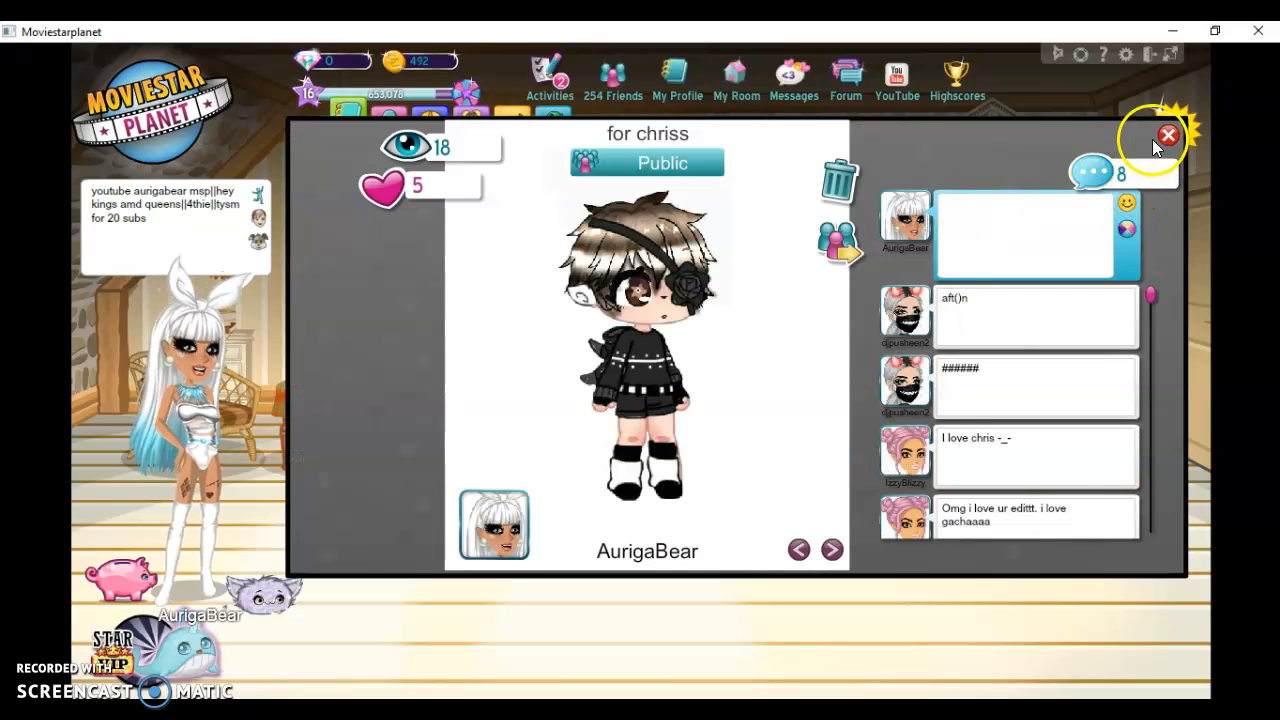
click(1170, 137)
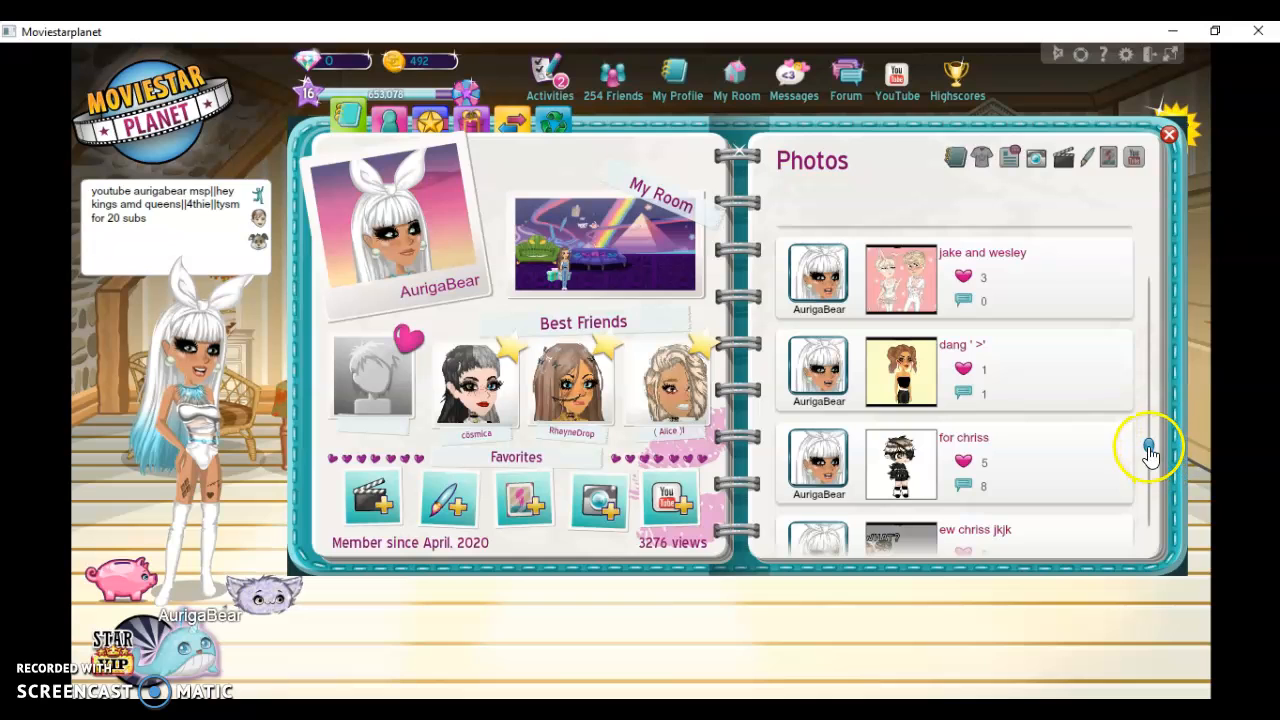
View the edit titled "love" further down the photo list, and close the profile
drag(1149, 446, 1149, 478)
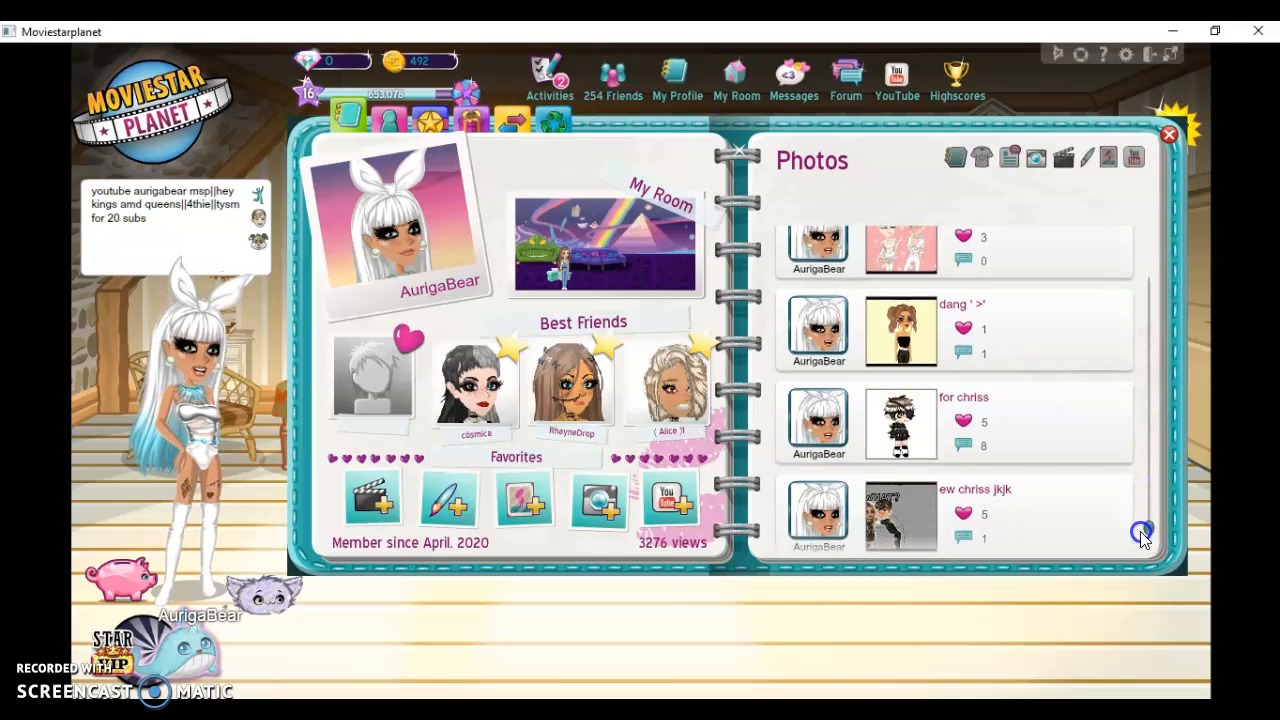
drag(1152, 555, 1158, 683)
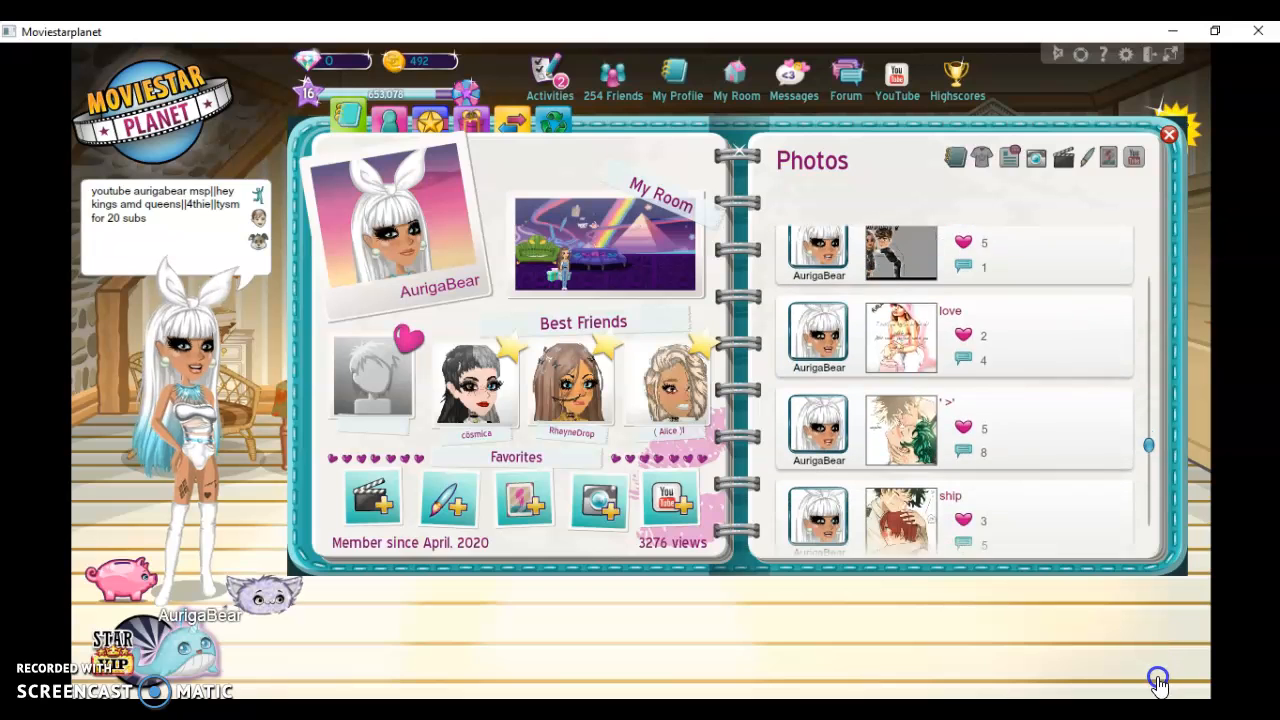
click(903, 335)
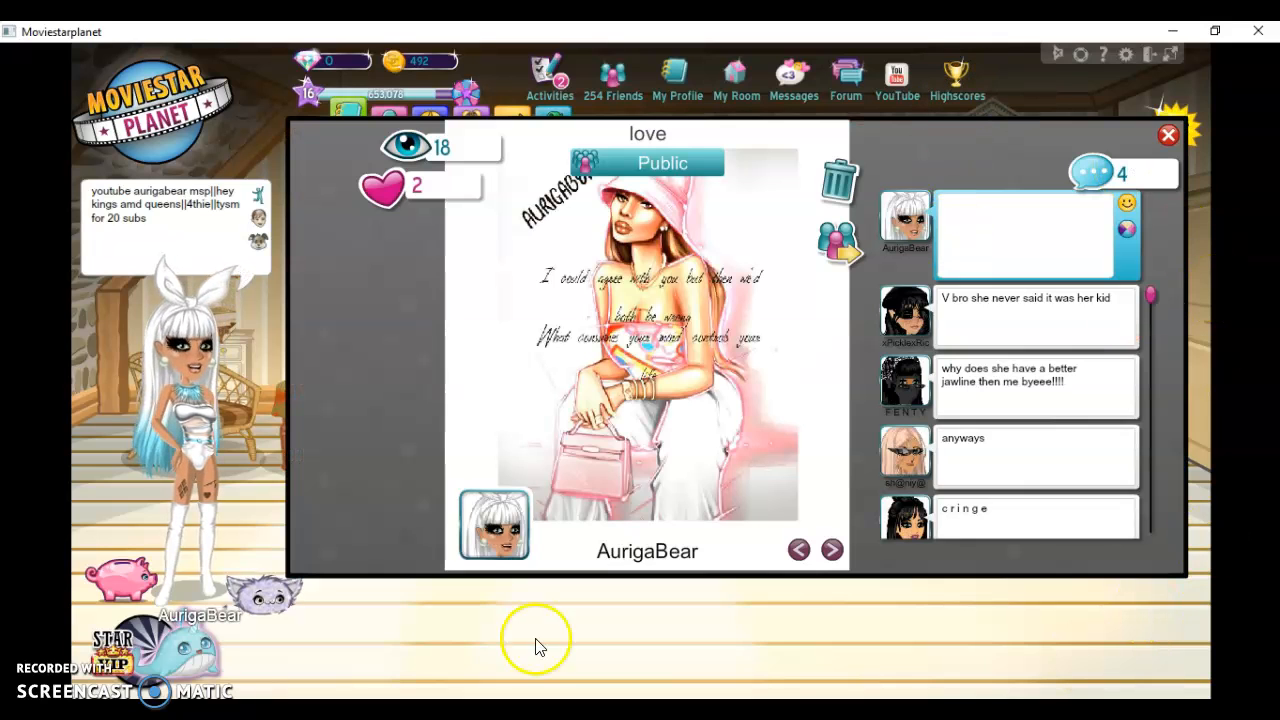
click(1168, 140)
click(1170, 134)
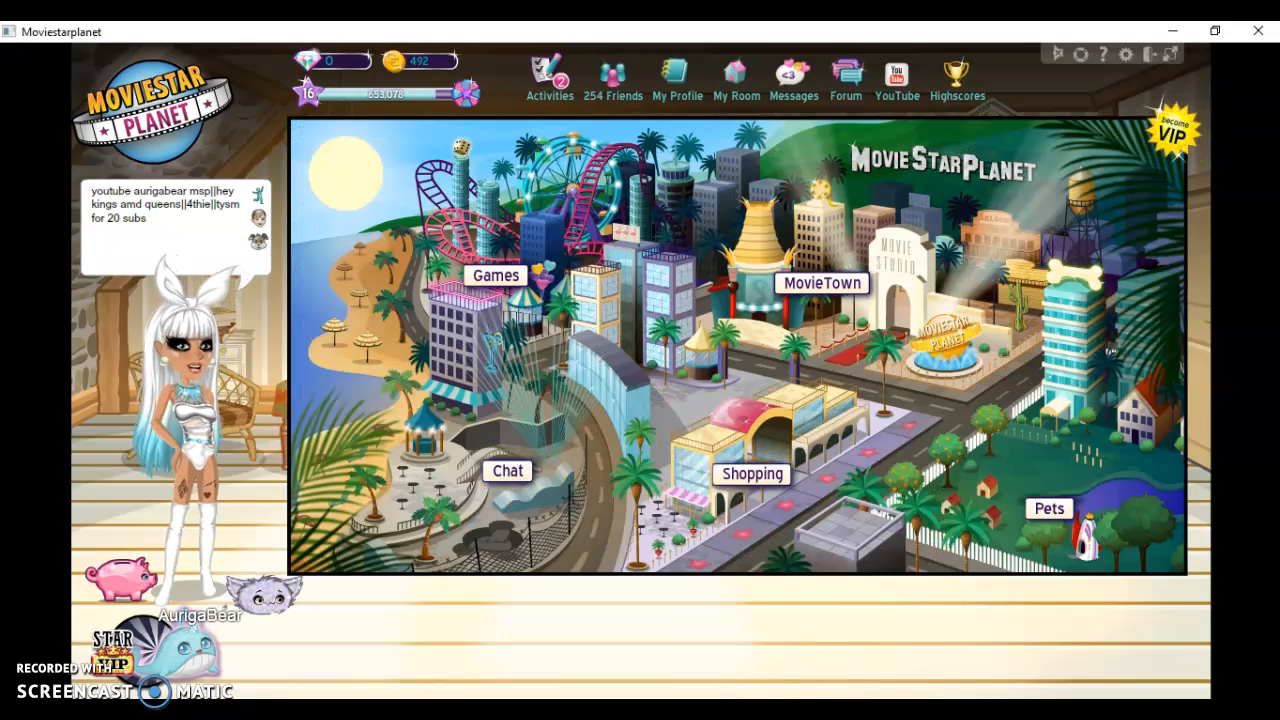
Open the sticky note and write "so firt you can go on google or yahoo"
click(715, 712)
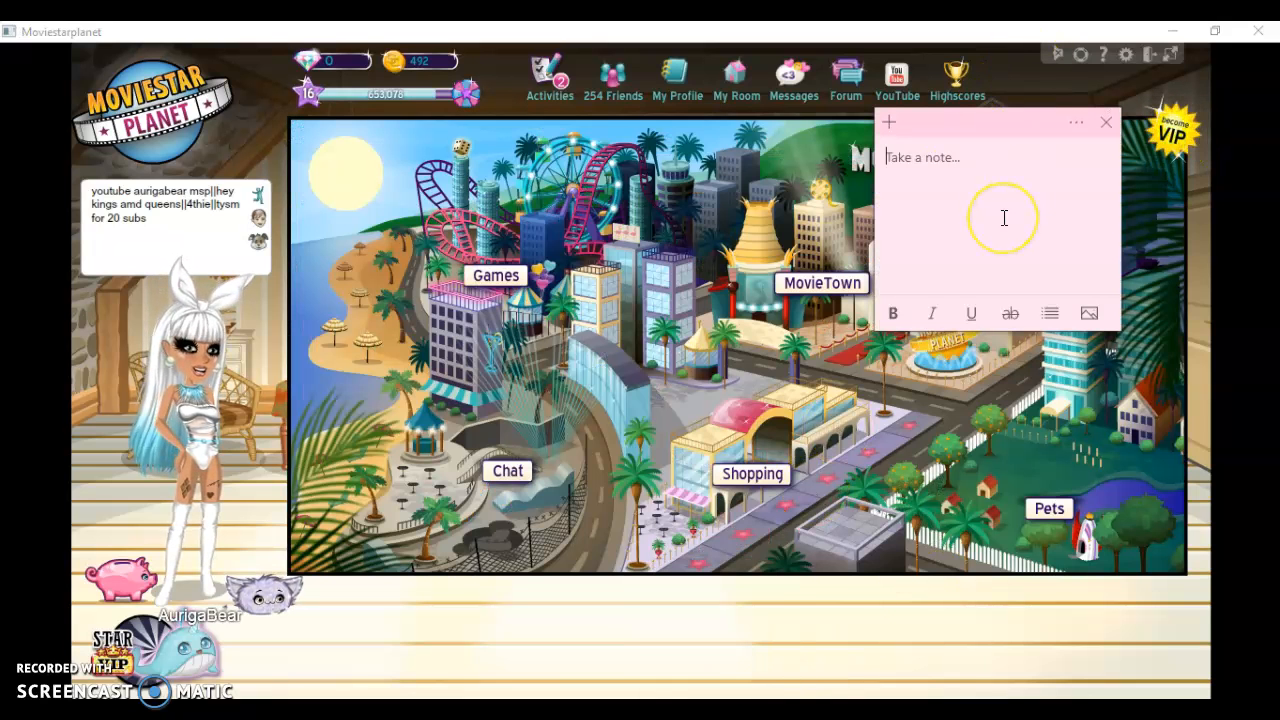
text(so f)
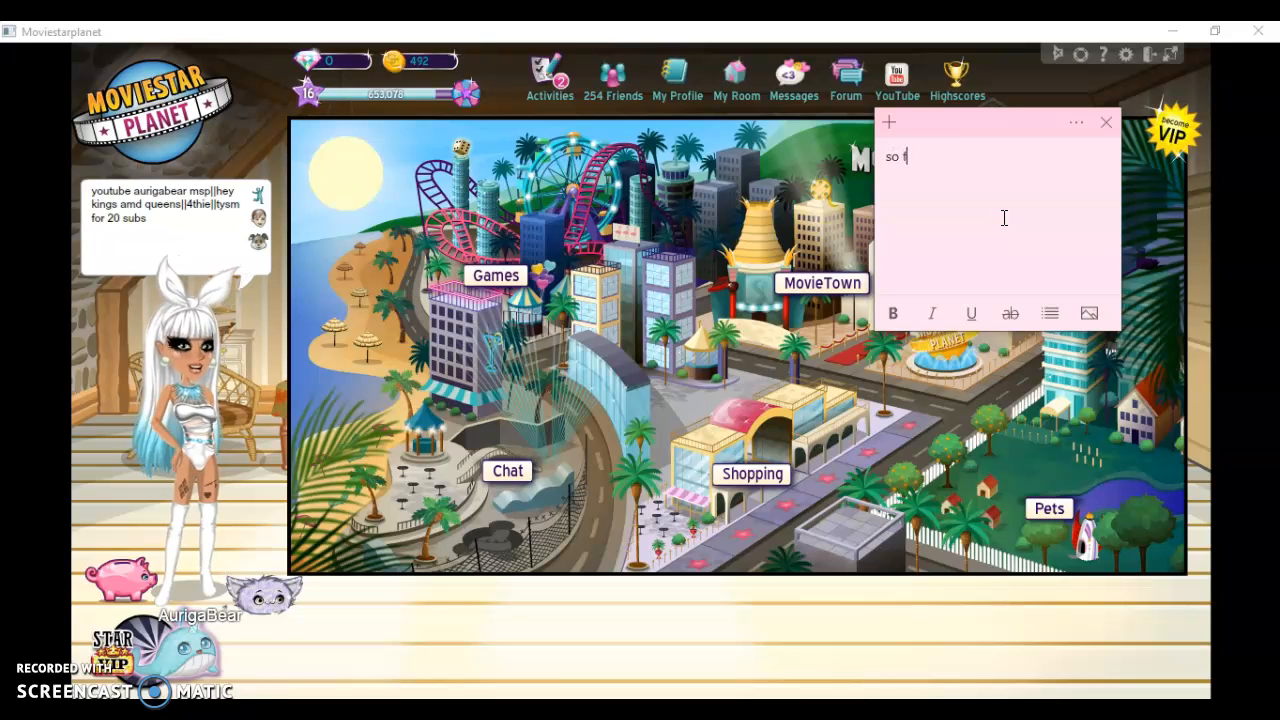
text(irt you )
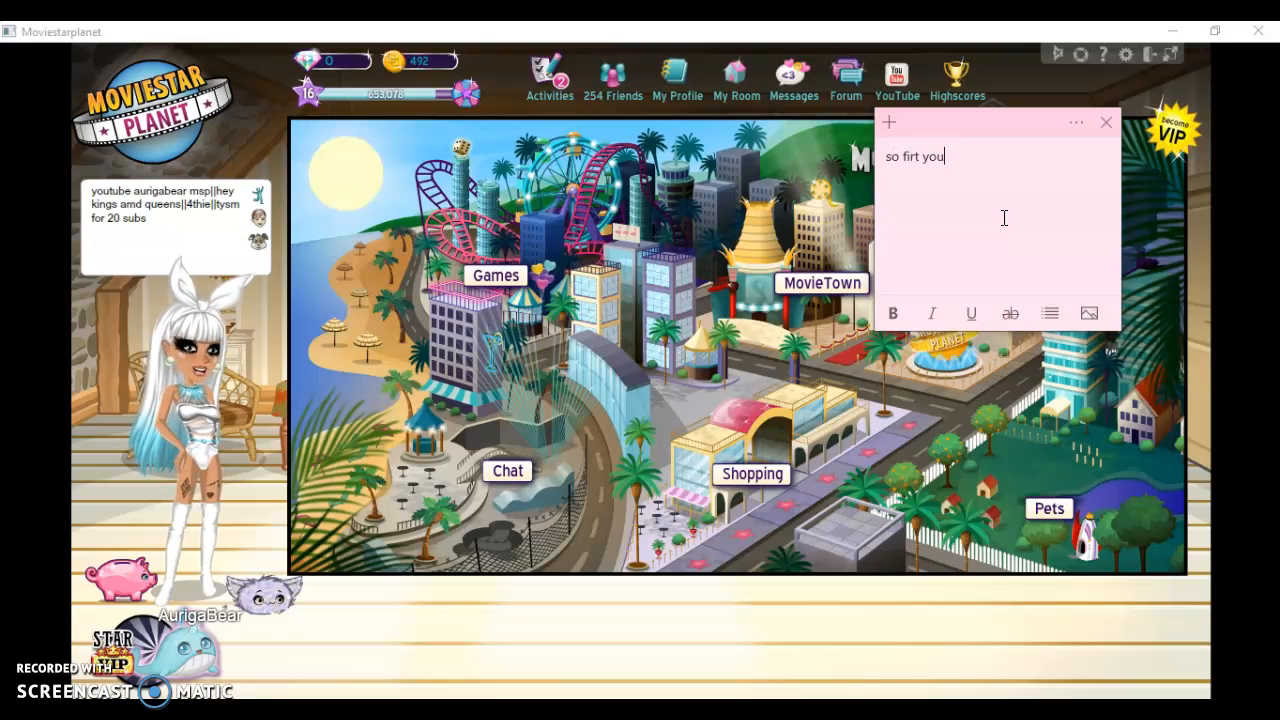
text(c)
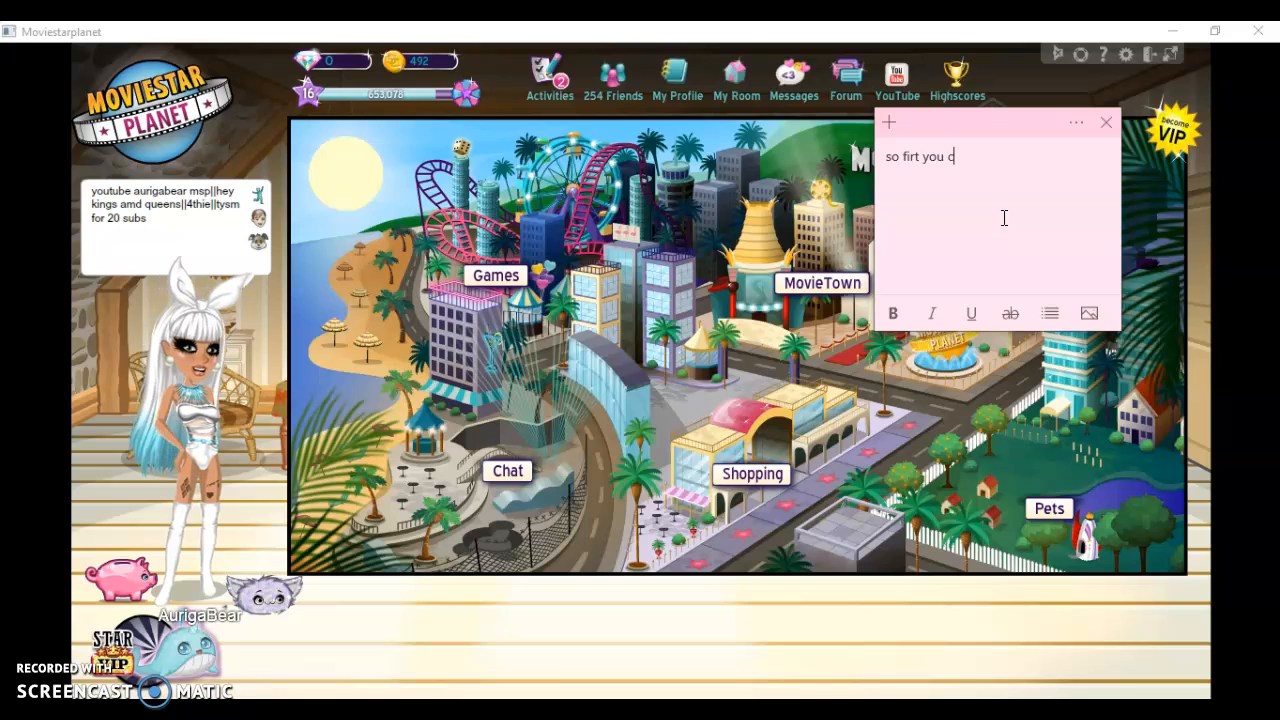
text(an go on )
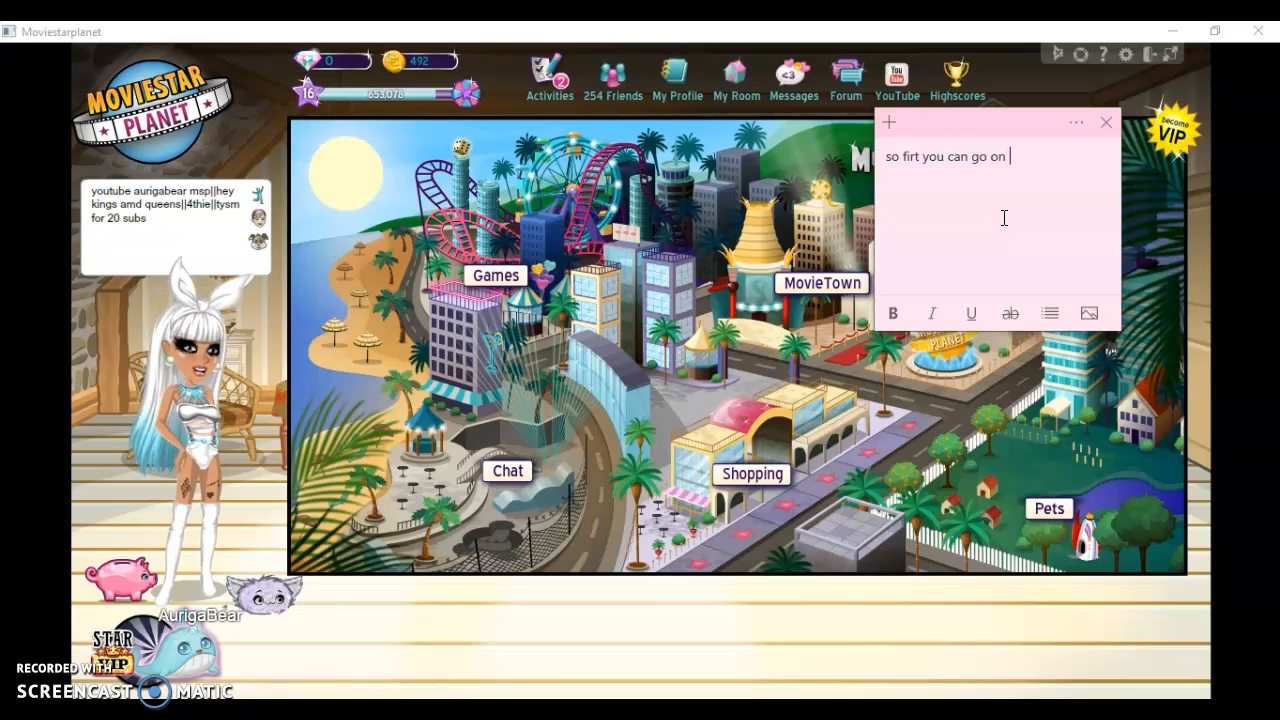
text(google or yahootor some)
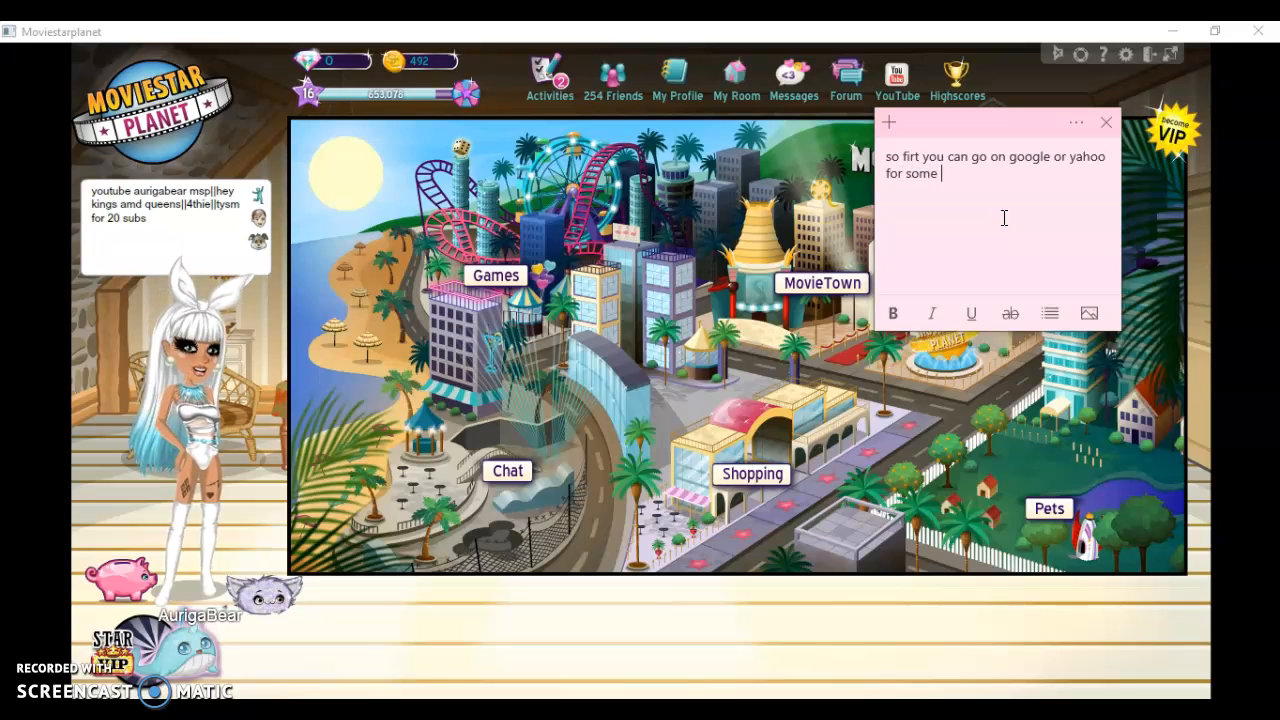
text(reasion theres yahoo )
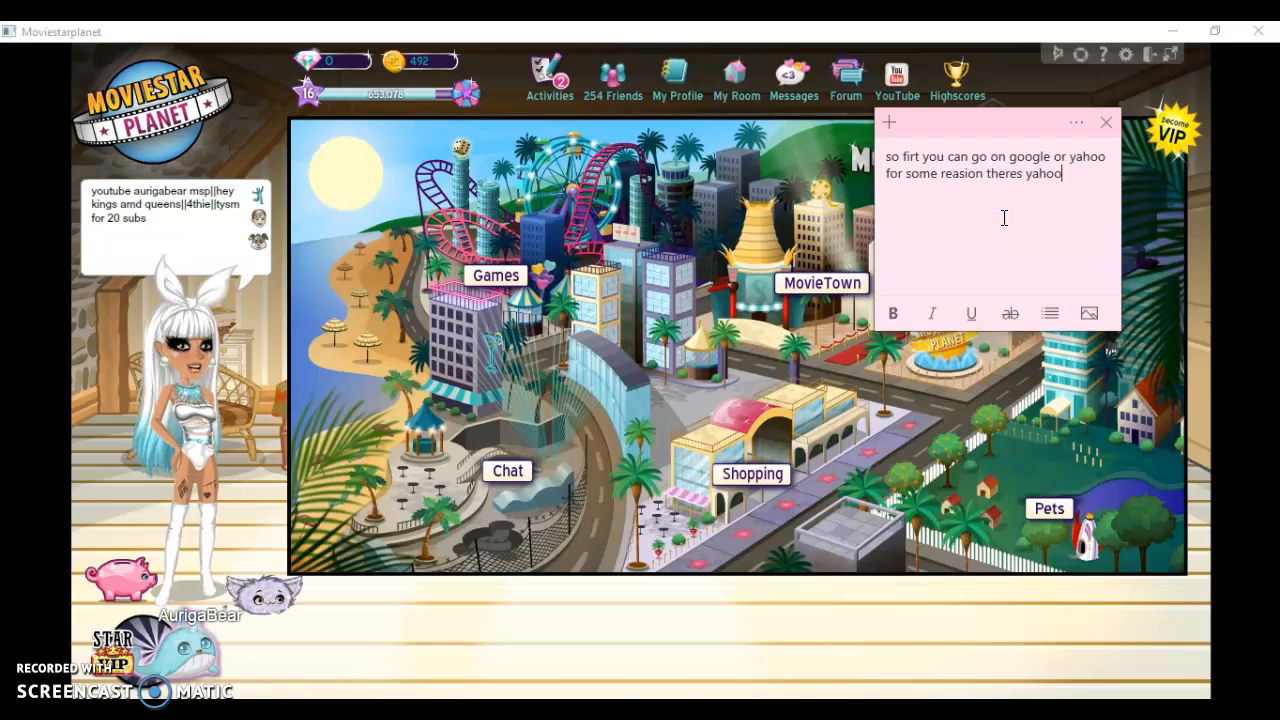
text(on my lapto)
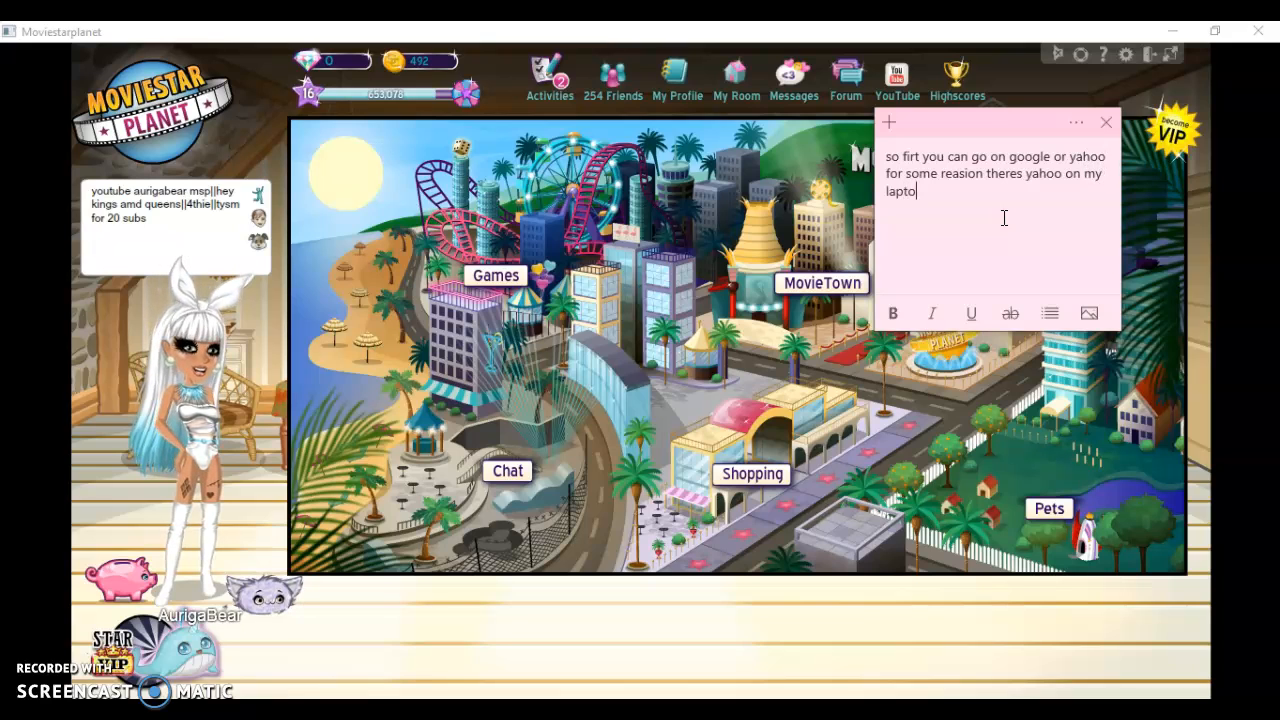
text(p)
Erase the whole sticky note text about going on Google or Yahoo
key(BackSpace)
key(BackSpace)
key(BackSpace)
key(BackSpace)
key(BackSpace)
key(BackSpace)
key(BackSpace)
key(BackSpace)
key(BackSpace)
key(BackSpace)
key(BackSpace)
key(BackSpace)
key(BackSpace)
key(BackSpace)
key(BackSpace)
key(BackSpace)
key(BackSpace)
key(BackSpace)
key(BackSpace)
key(BackSpace)
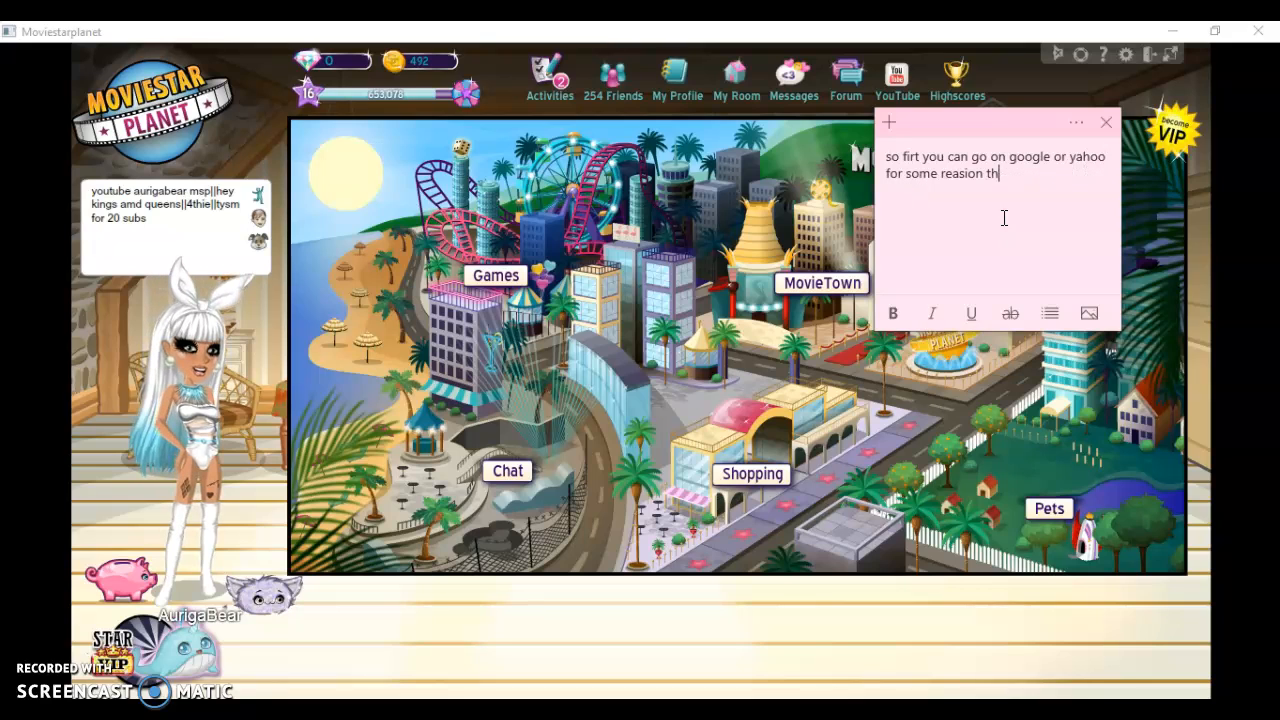
key(BackSpace)
key(BackSpace)
key(BackSpace)
key(BackSpace)
key(BackSpace)
key(BackSpace)
key(BackSpace)
key(BackSpace)
key(BackSpace)
key(BackSpace)
key(BackSpace)
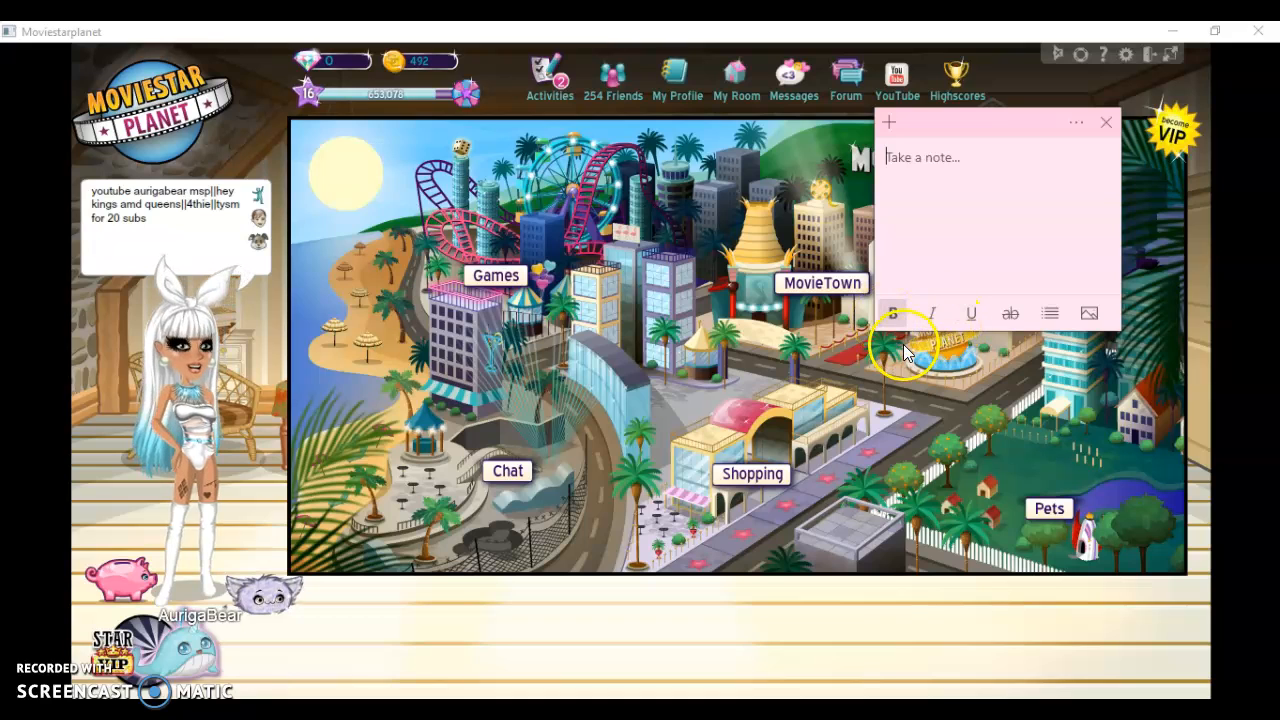
Switch to Chrome, close the YouTube channel and Google search tabs, and open an additional blank tab
key(alt+Tab)
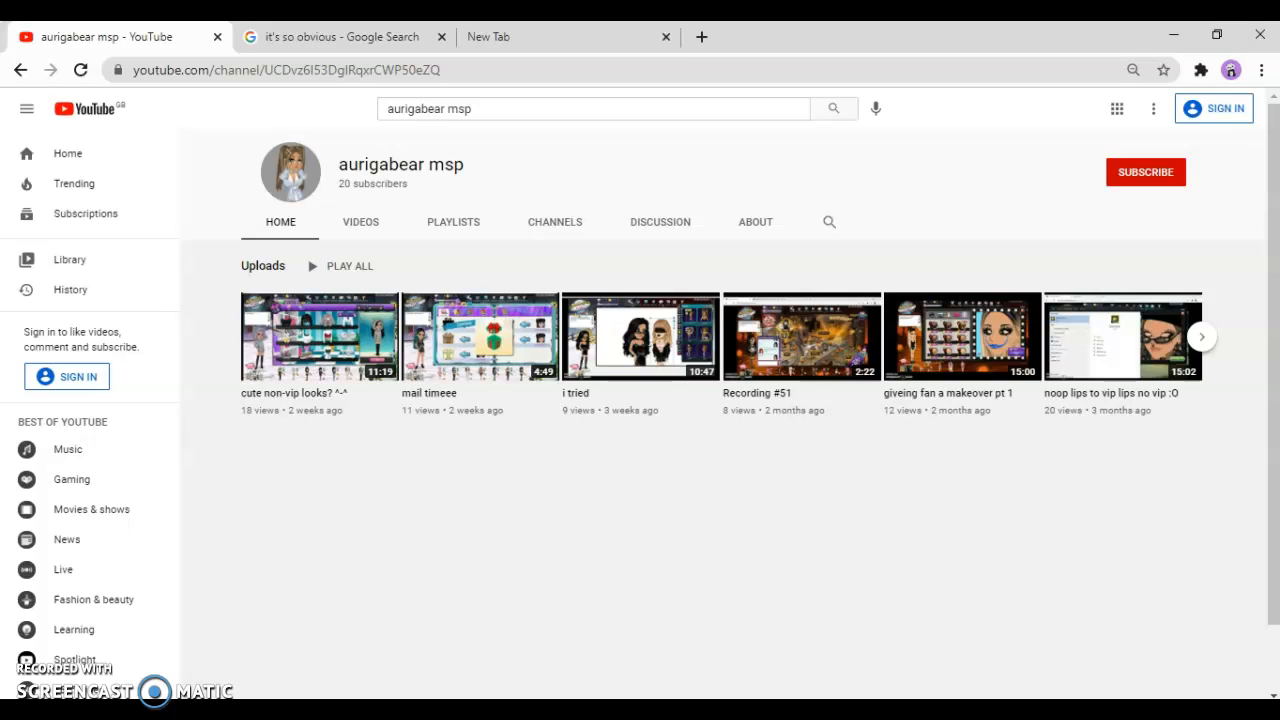
click(441, 38)
click(217, 37)
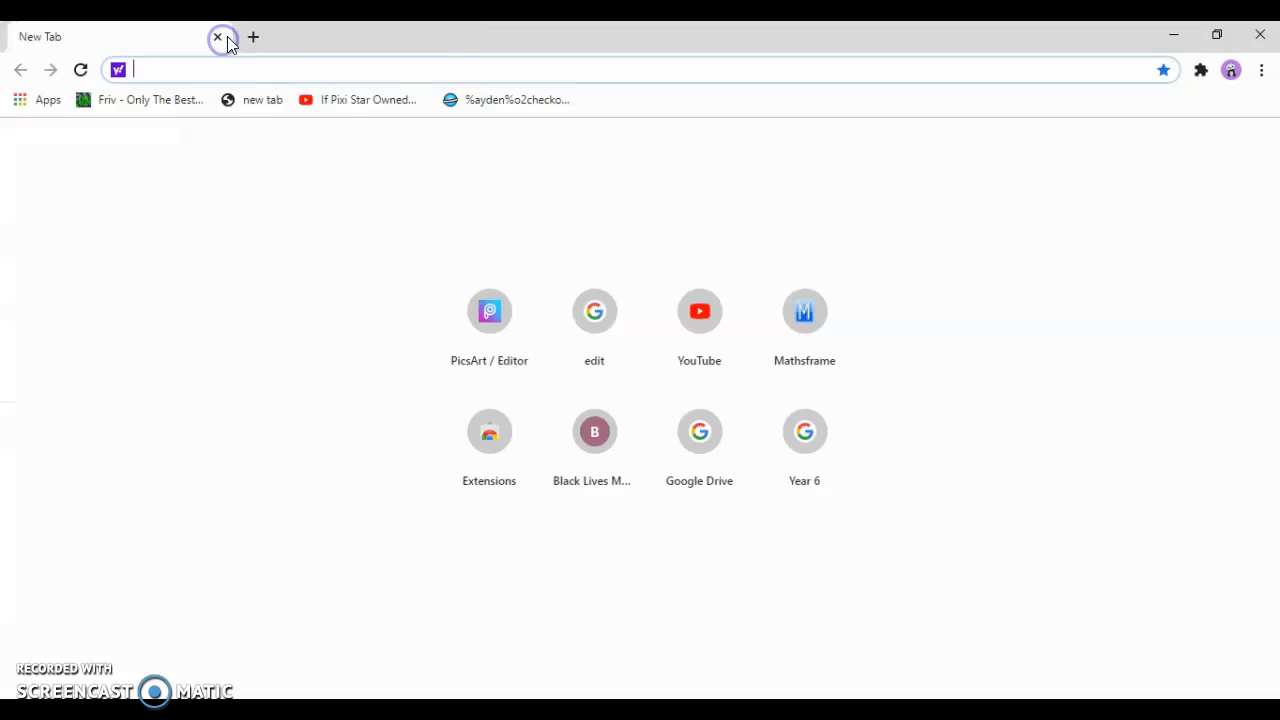
click(252, 38)
click(183, 36)
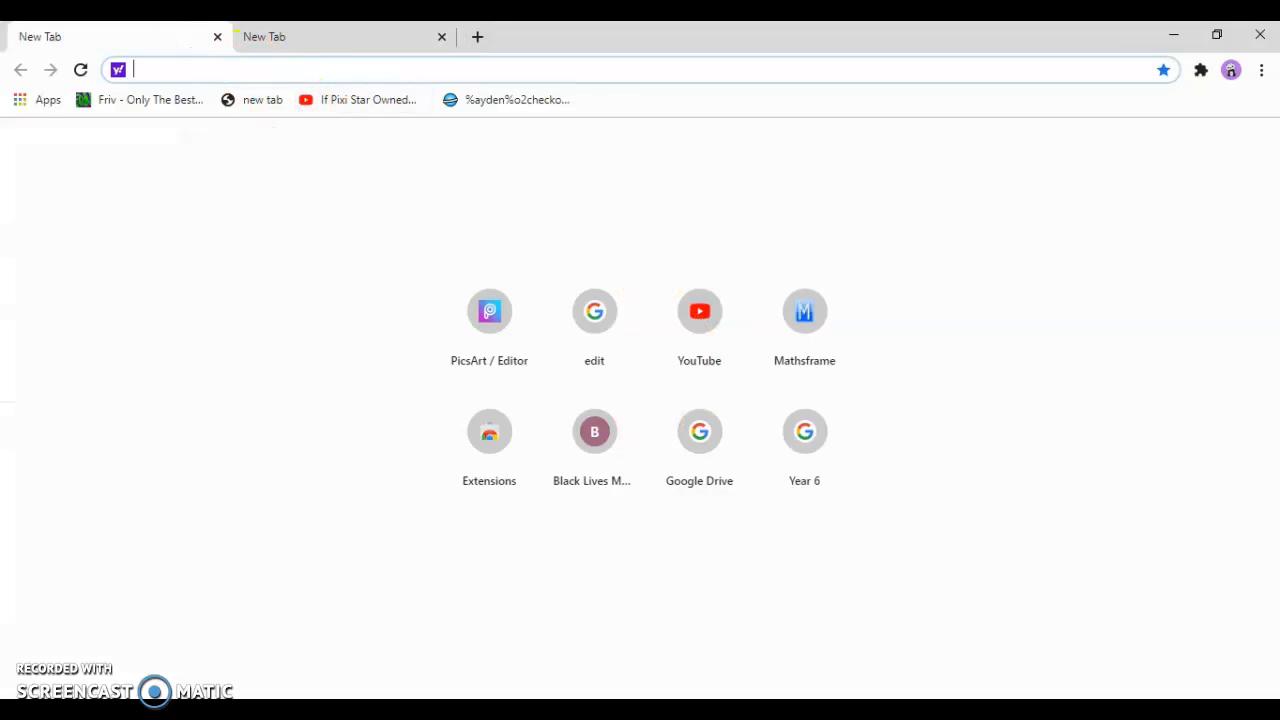
Return to MovieStarPlanet with the sticky note in front and write "but 1st i'll be making" in the note
key(alt+Tab)
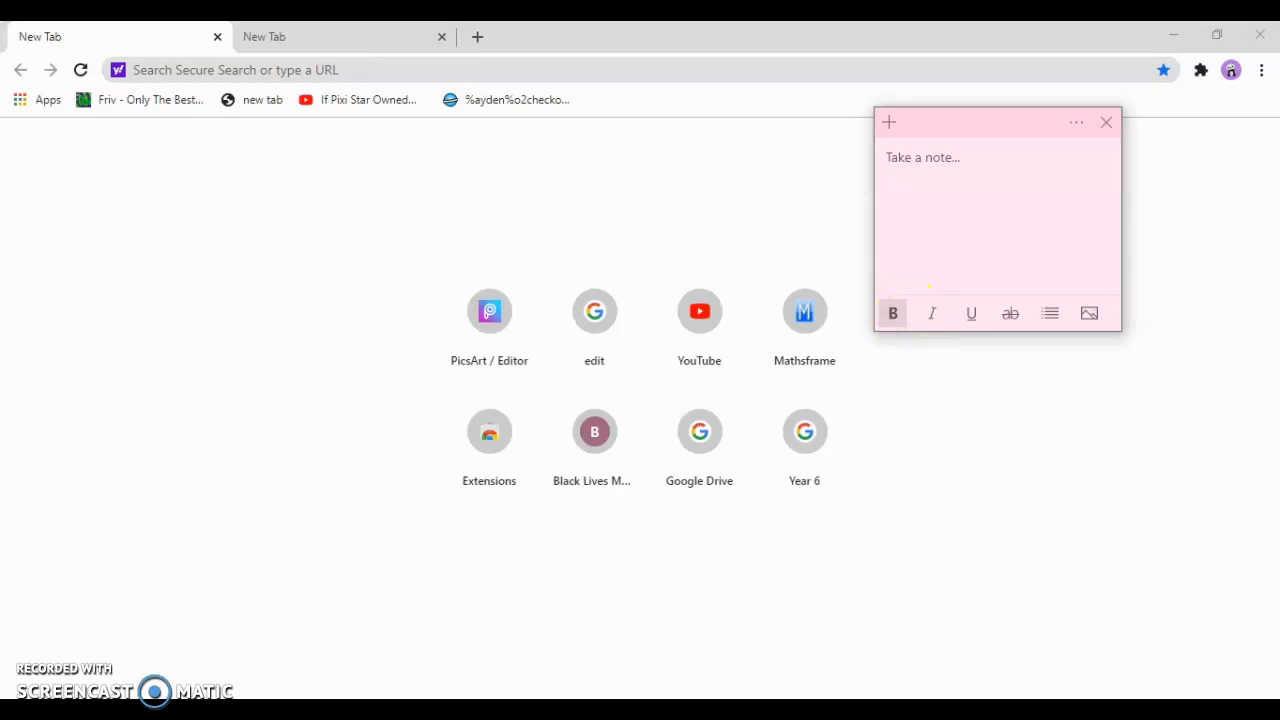
click(668, 715)
click(815, 715)
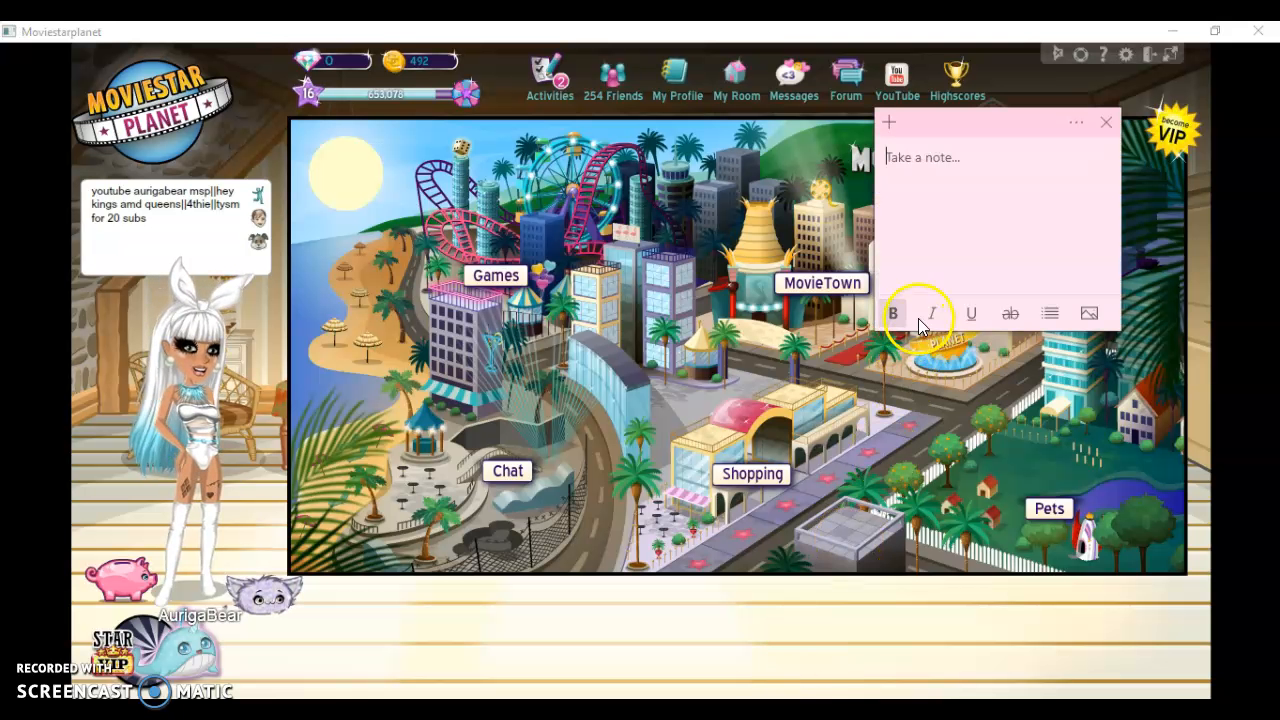
text(but )
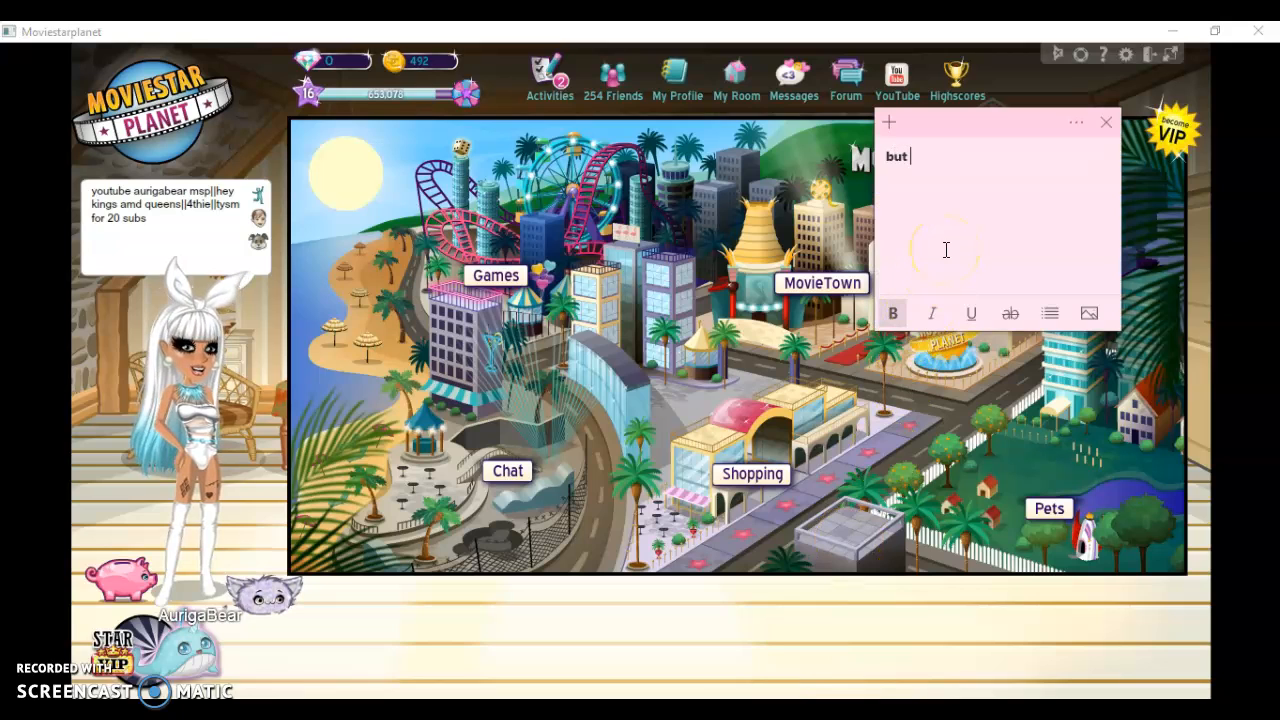
text(1st i'l)
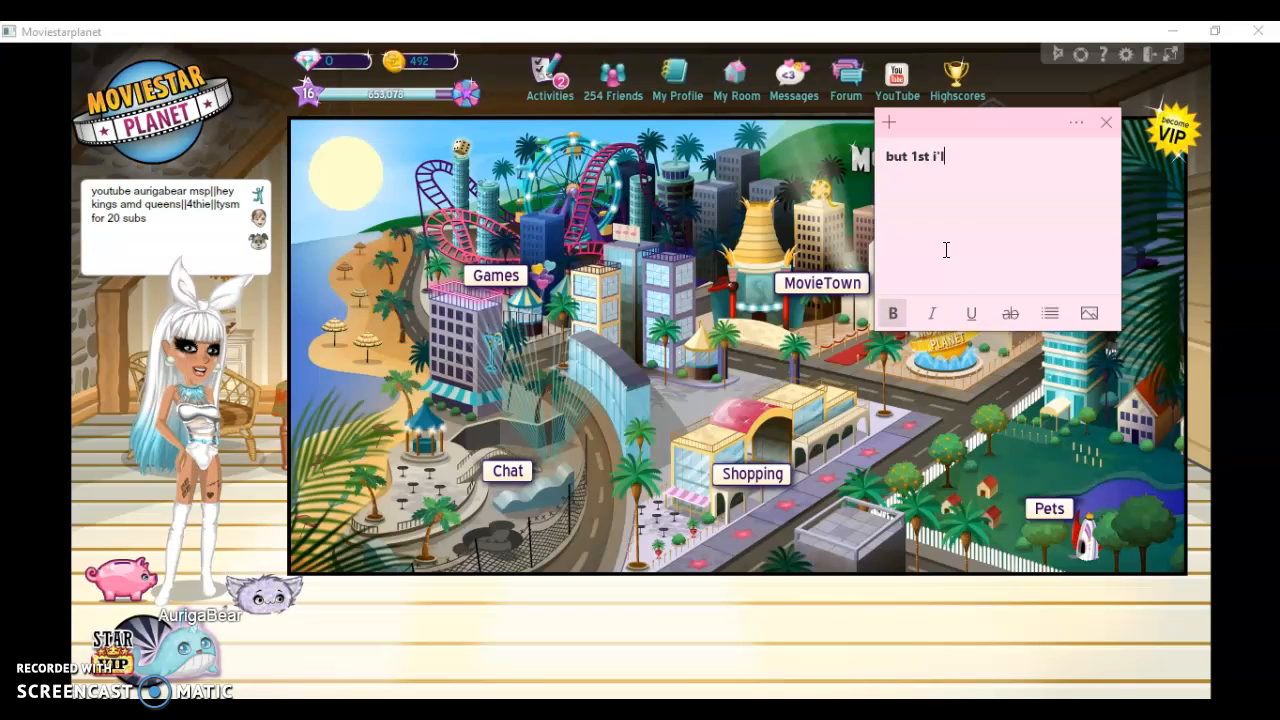
text(l be making )
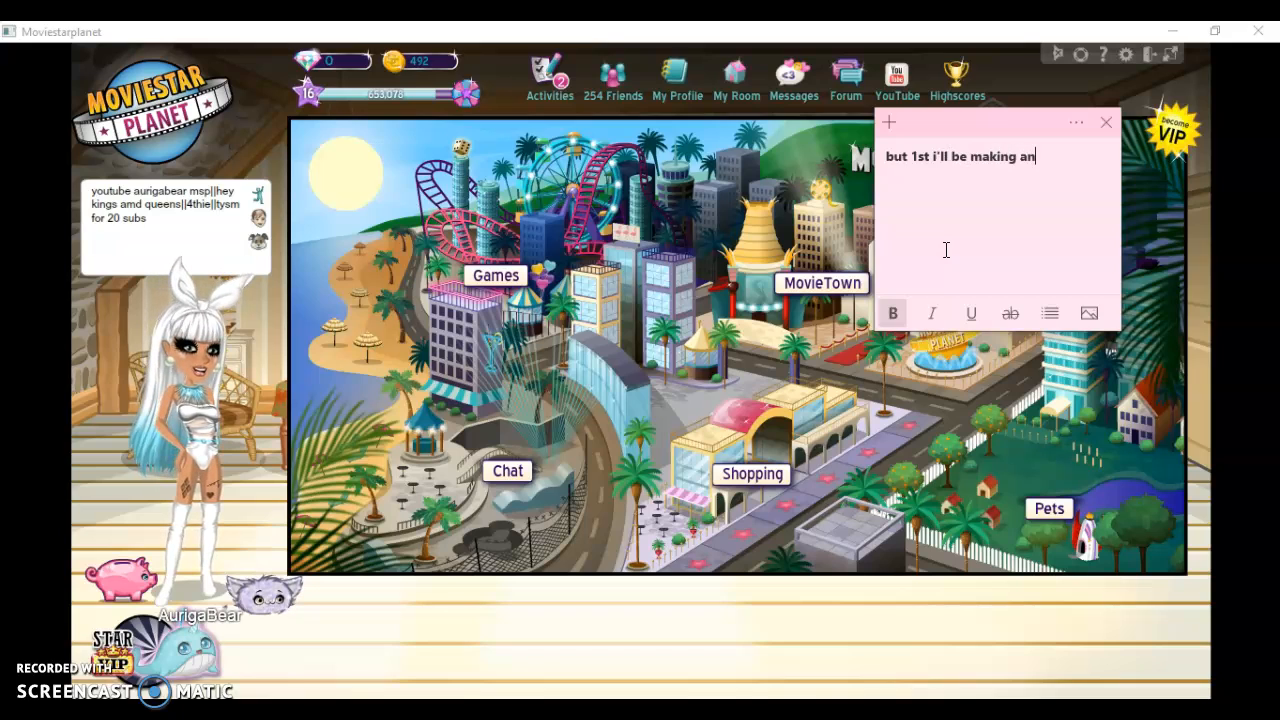
text(an edir)
Continue the note with "an edit of me and my 2 fans"
key(BackSpace)
text(t of me and my f)
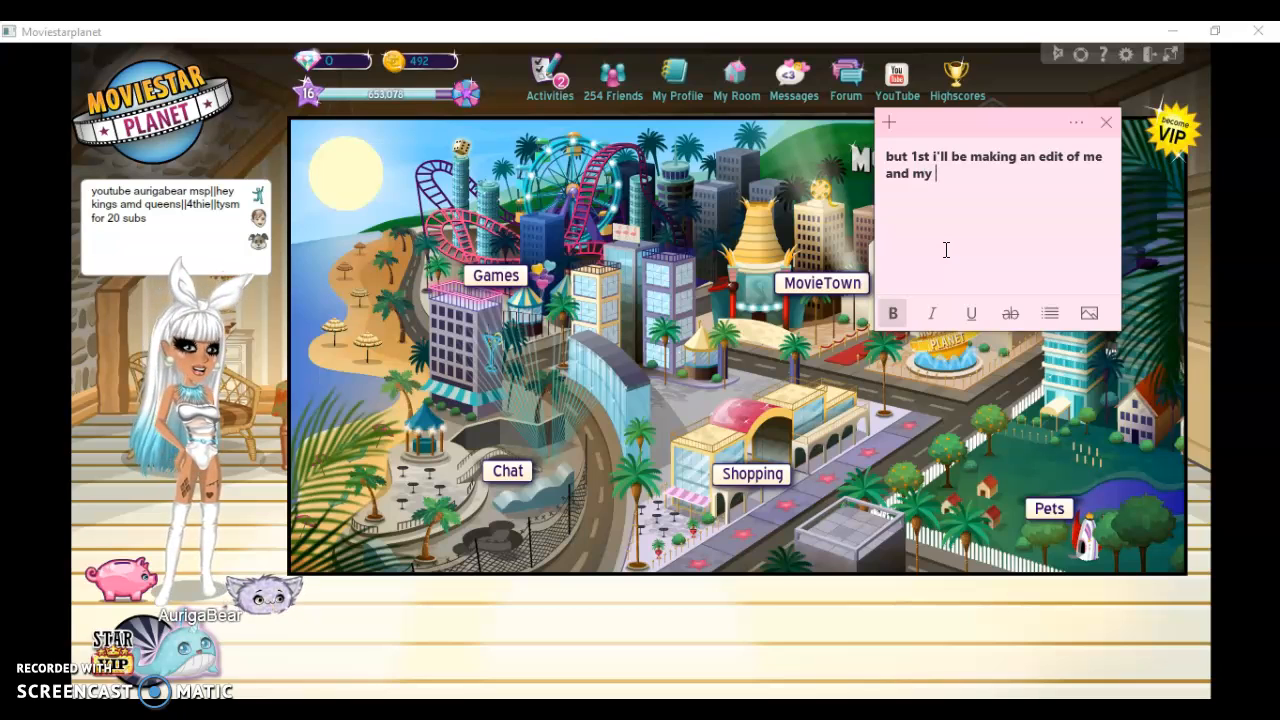
text(2 fan)
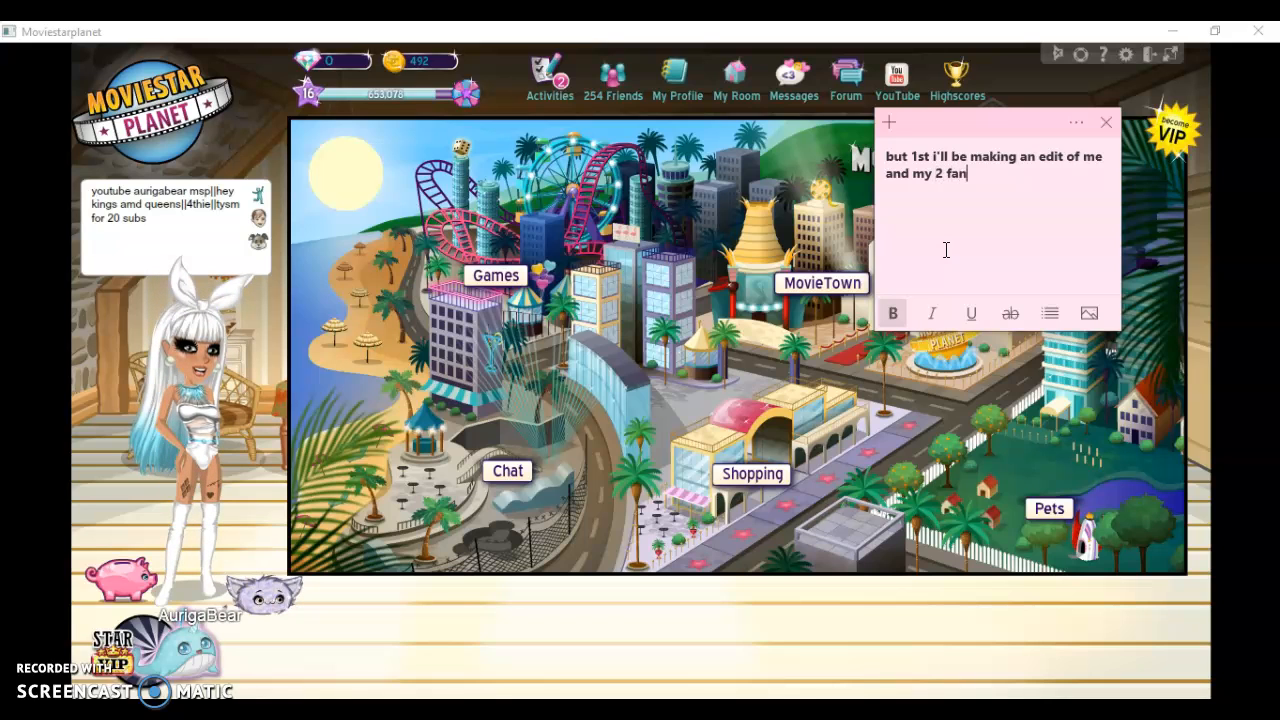
text(s)
Erase the sticky note text about making an edit with two fans
key(BackSpace)
key(BackSpace)
key(BackSpace)
key(BackSpace)
key(BackSpace)
key(BackSpace)
key(BackSpace)
key(BackSpace)
key(BackSpace)
key(BackSpace)
key(BackSpace)
key(BackSpace)
key(BackSpace)
key(BackSpace)
key(BackSpace)
key(BackSpace)
key(BackSpace)
key(BackSpace)
key(BackSpace)
key(BackSpace)
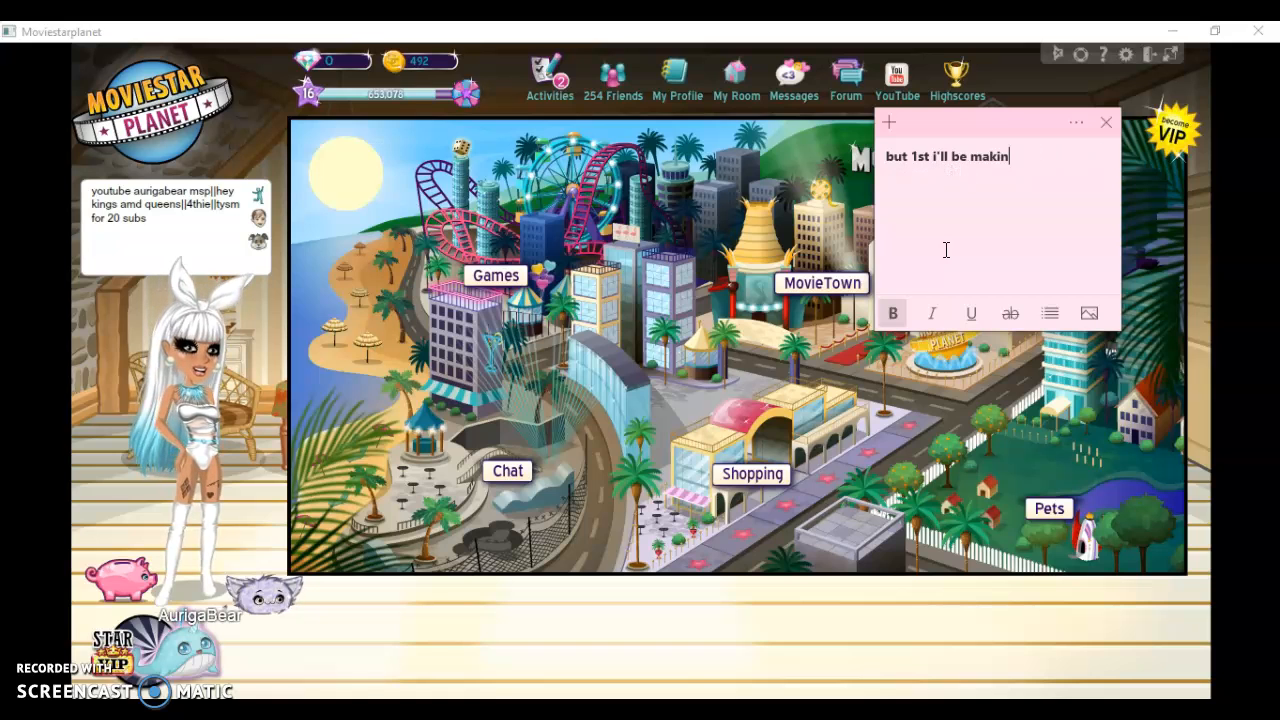
Go to the ArtBook area in MovieTown and start a new blank ArtBook
click(838, 280)
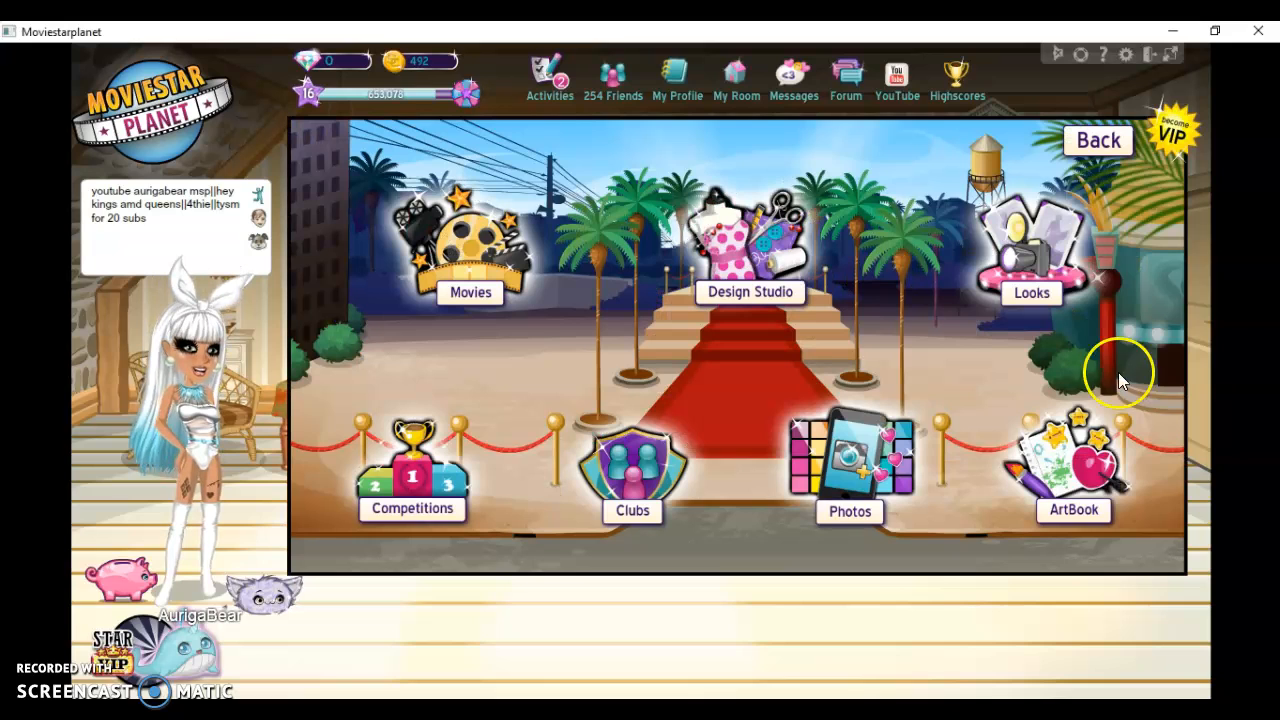
click(1090, 468)
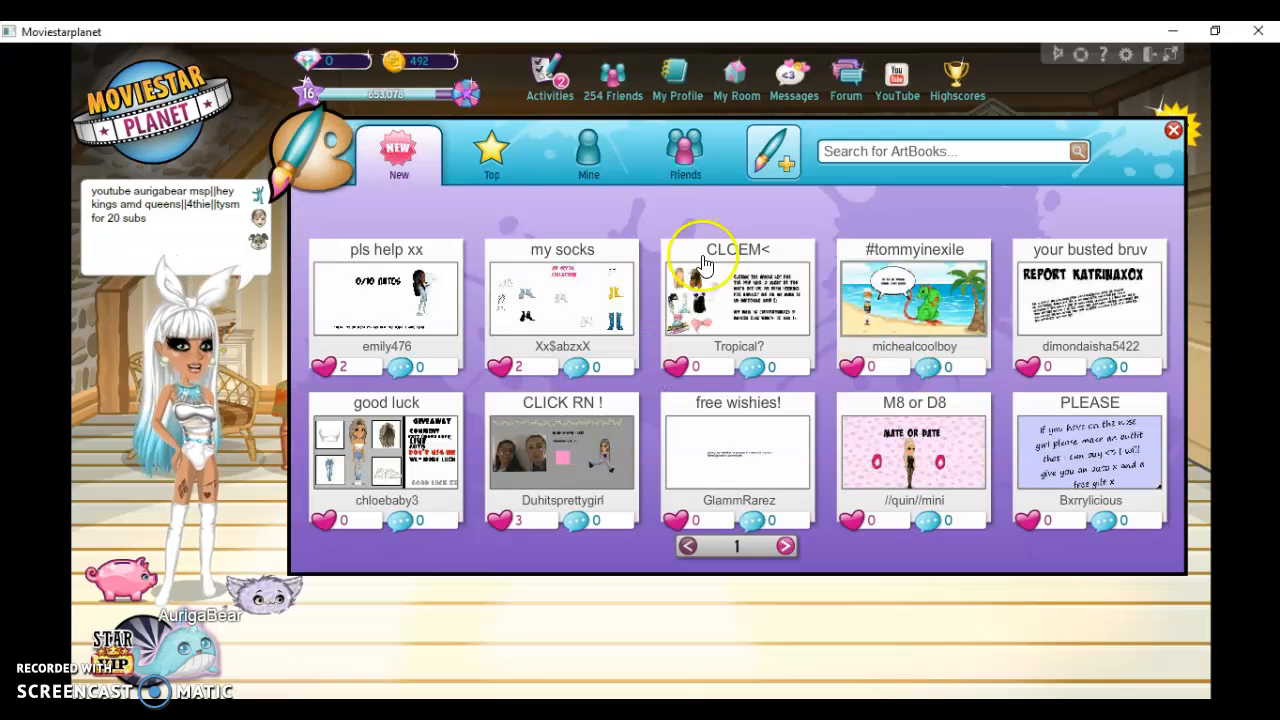
click(586, 140)
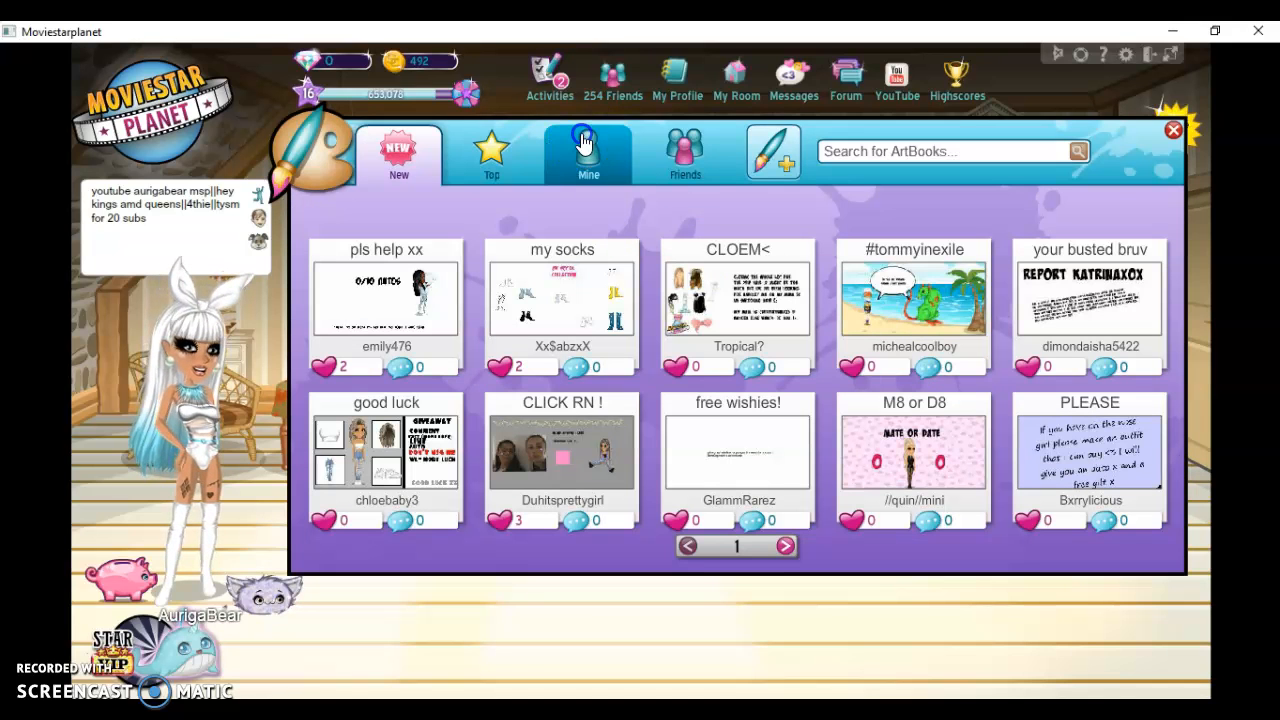
click(762, 160)
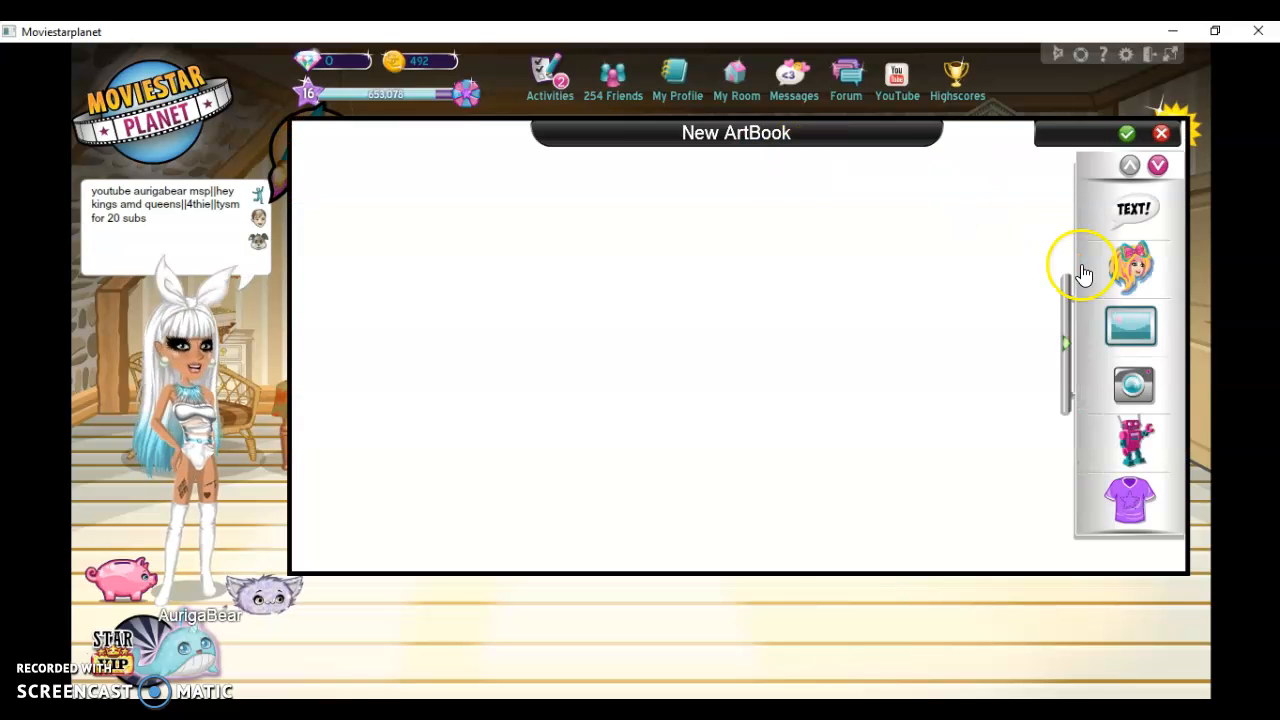
Add the own white-haired avatar to the ArtBook, enlarge it, and place it near the middle of the canvas
click(1133, 275)
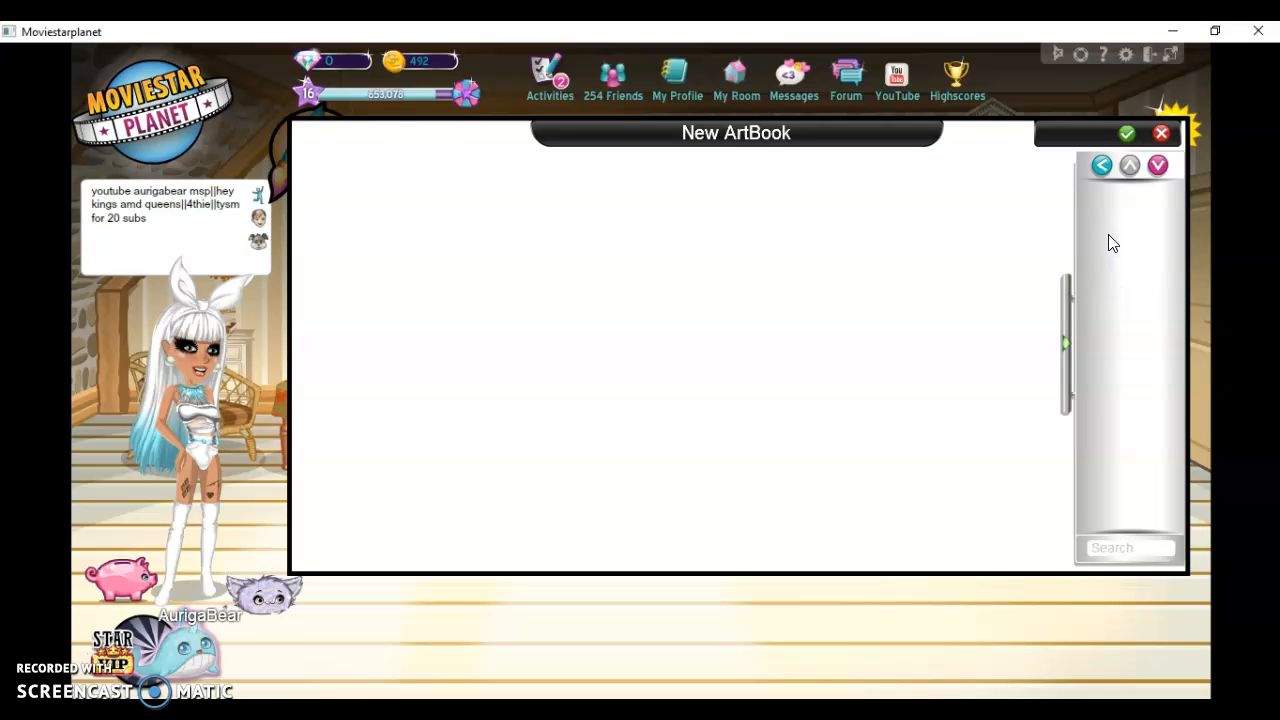
click(1106, 233)
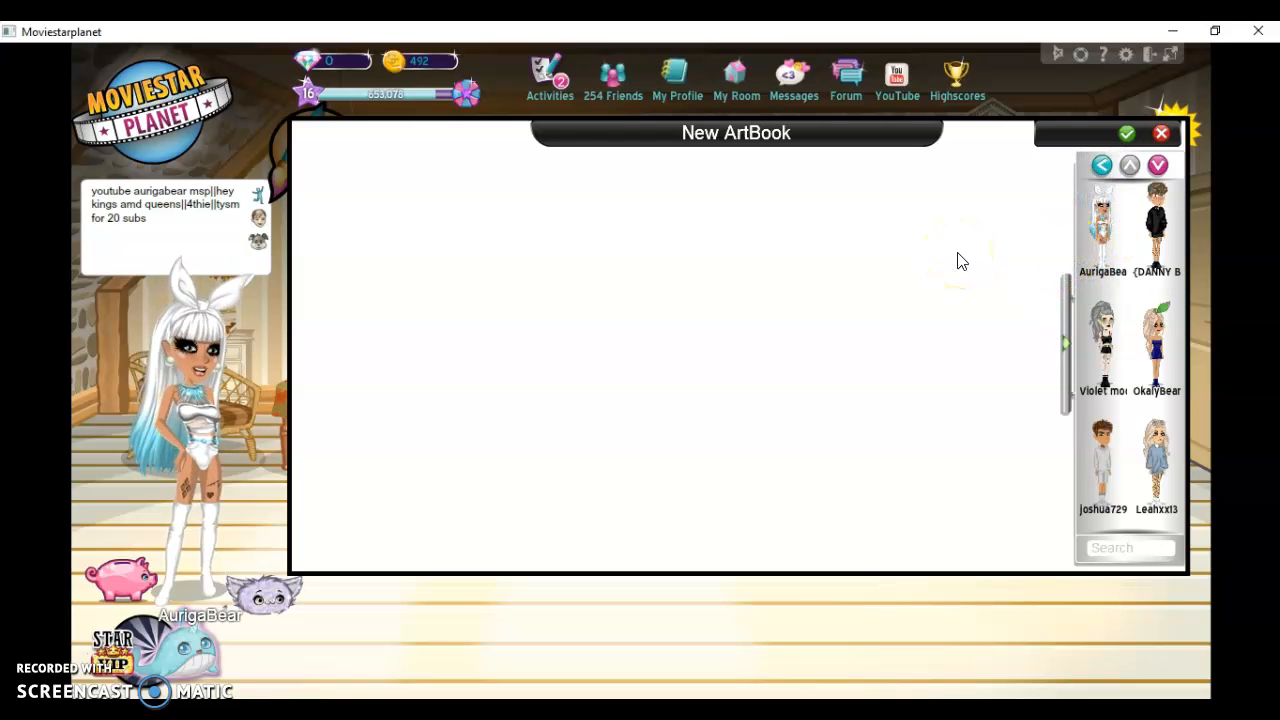
drag(946, 229, 970, 288)
drag(923, 249, 707, 518)
click(660, 320)
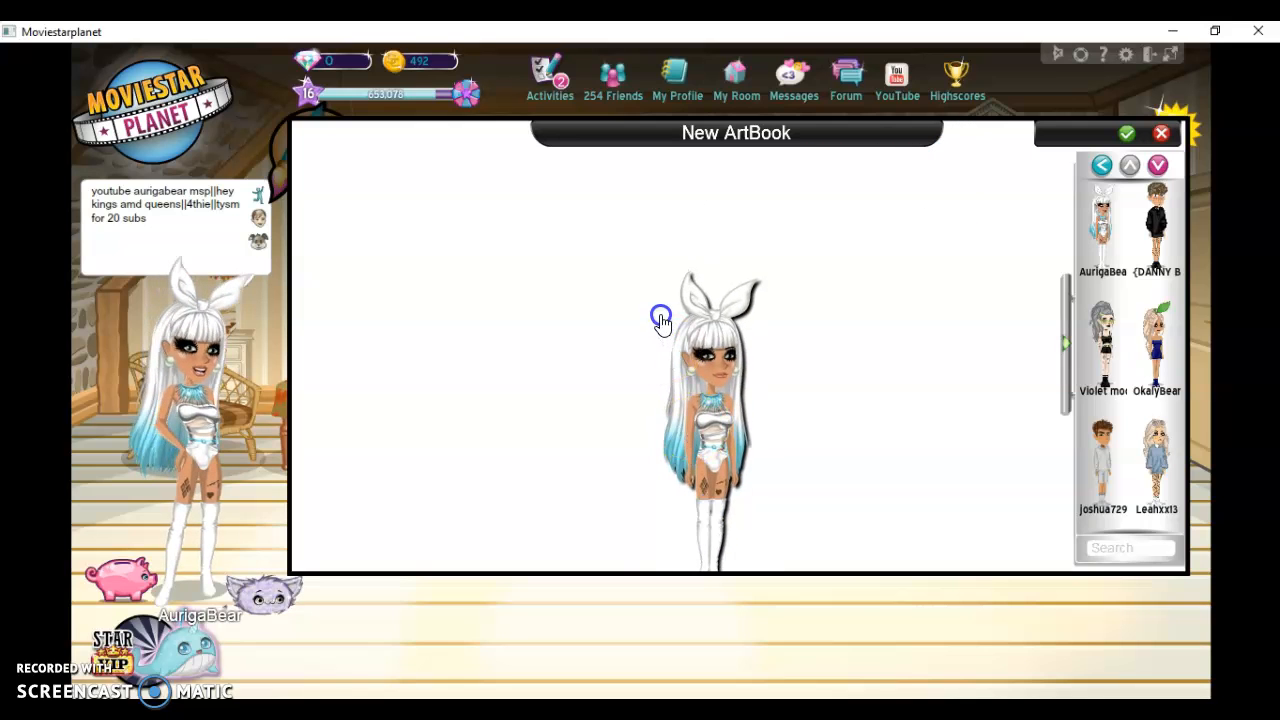
drag(646, 231, 614, 181)
drag(682, 347, 735, 410)
Search the characters for "mi", add the one in black clothes with black-and-orange hair, and enlarge it to the left of the white-haired avatar
click(1123, 548)
text(mi)
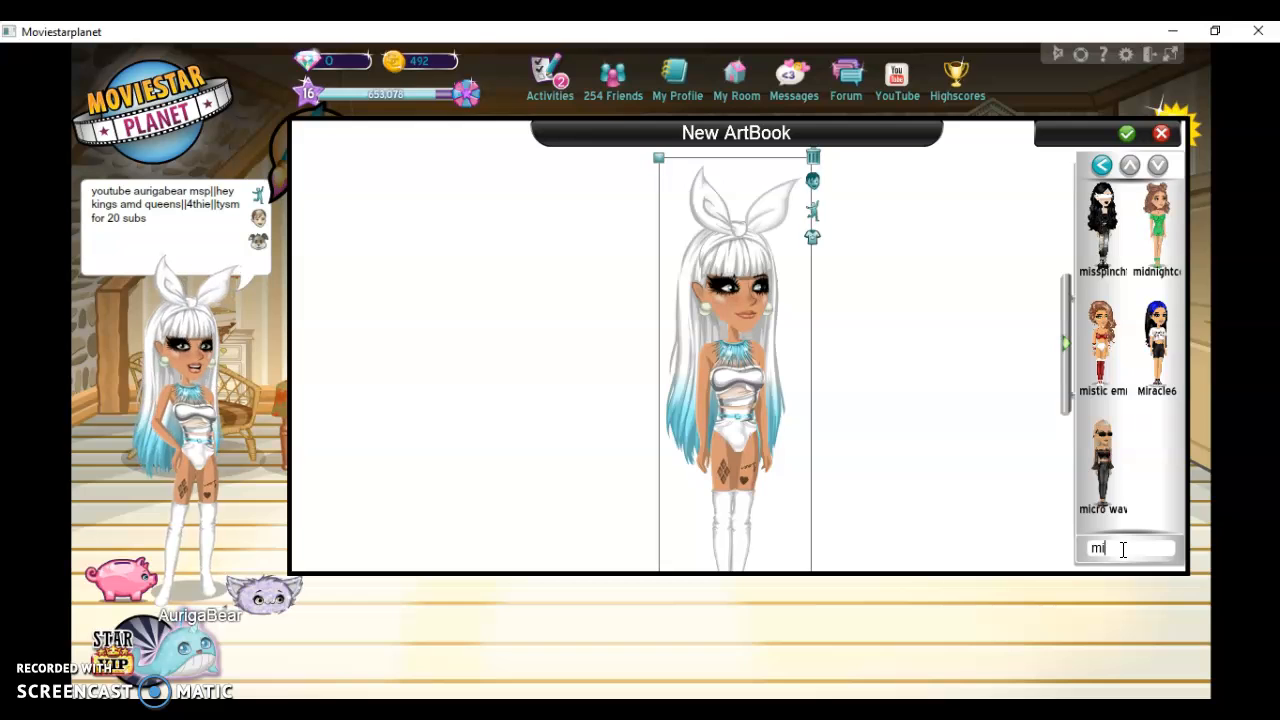
click(1104, 220)
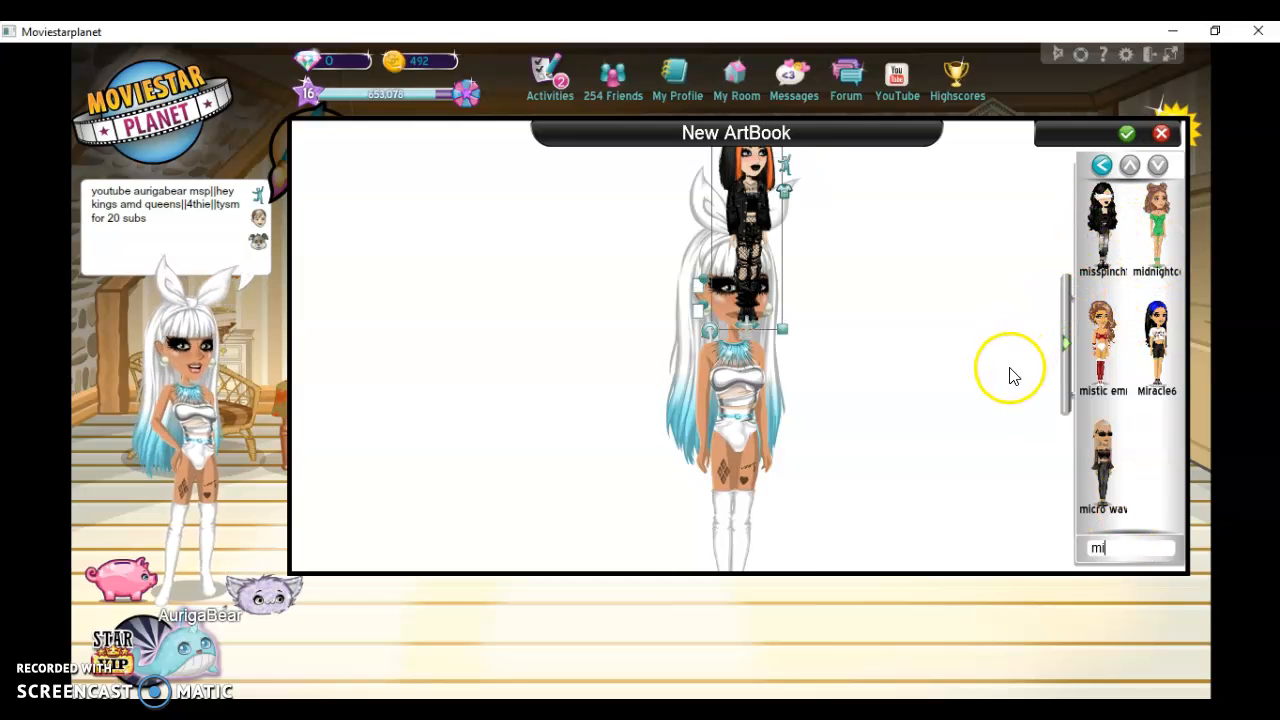
click(660, 287)
drag(660, 287, 618, 458)
drag(585, 372, 516, 217)
click(574, 331)
mouse_move(574, 331)
mouse_down()
mouse_move(582, 346)
mouse_move(579, 325)
mouse_up()
Search the characters for "d", try to add the second result, and return to the ArtBook element categories
key(BackSpace)
key(BackSpace)
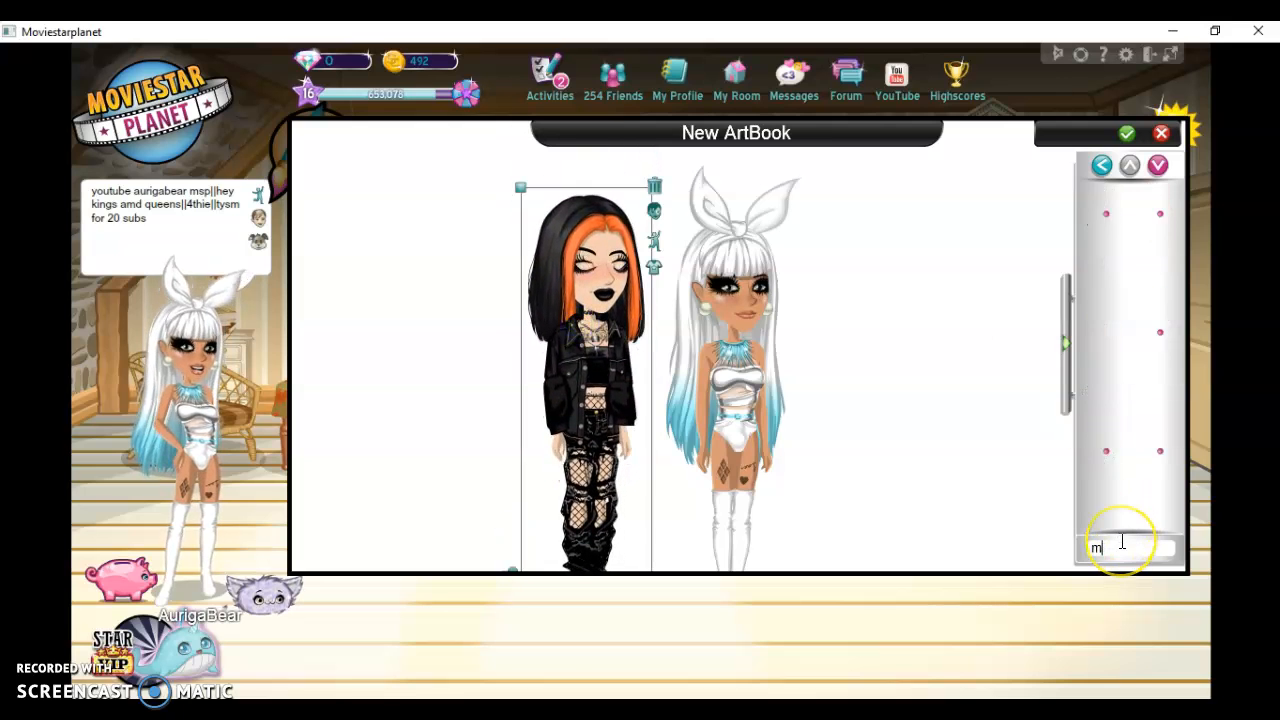
text(de)
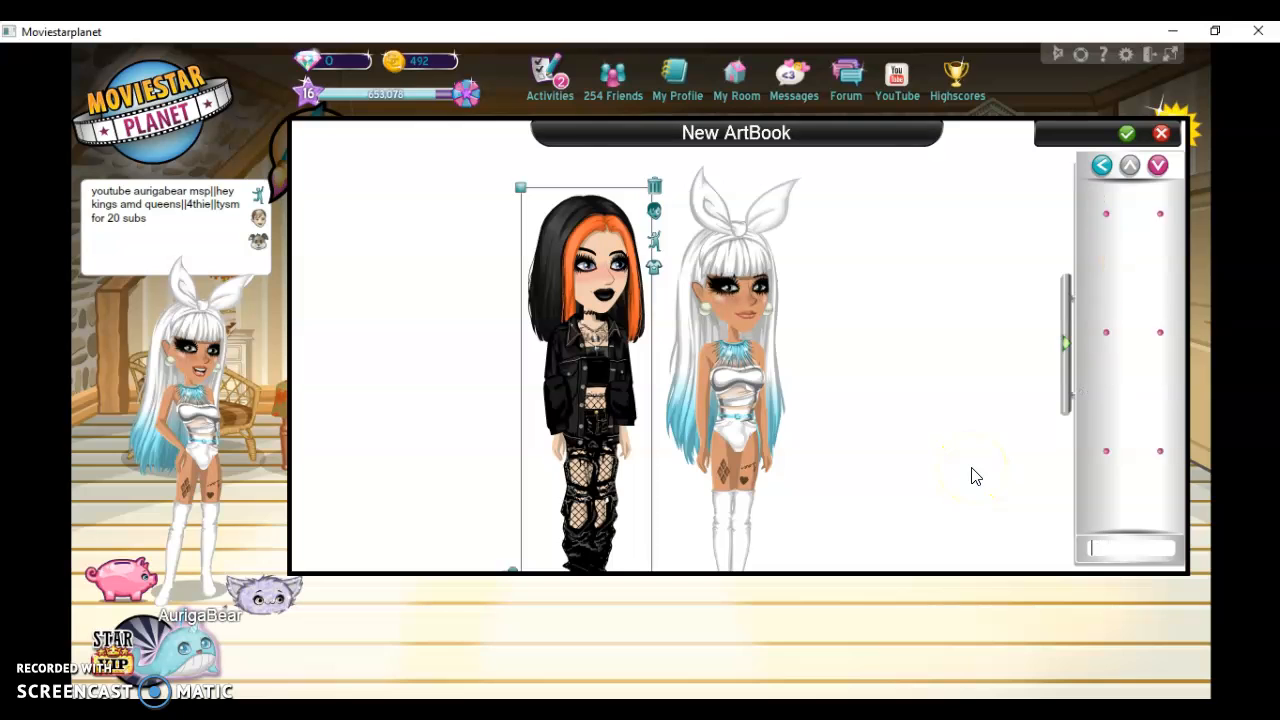
text(d)
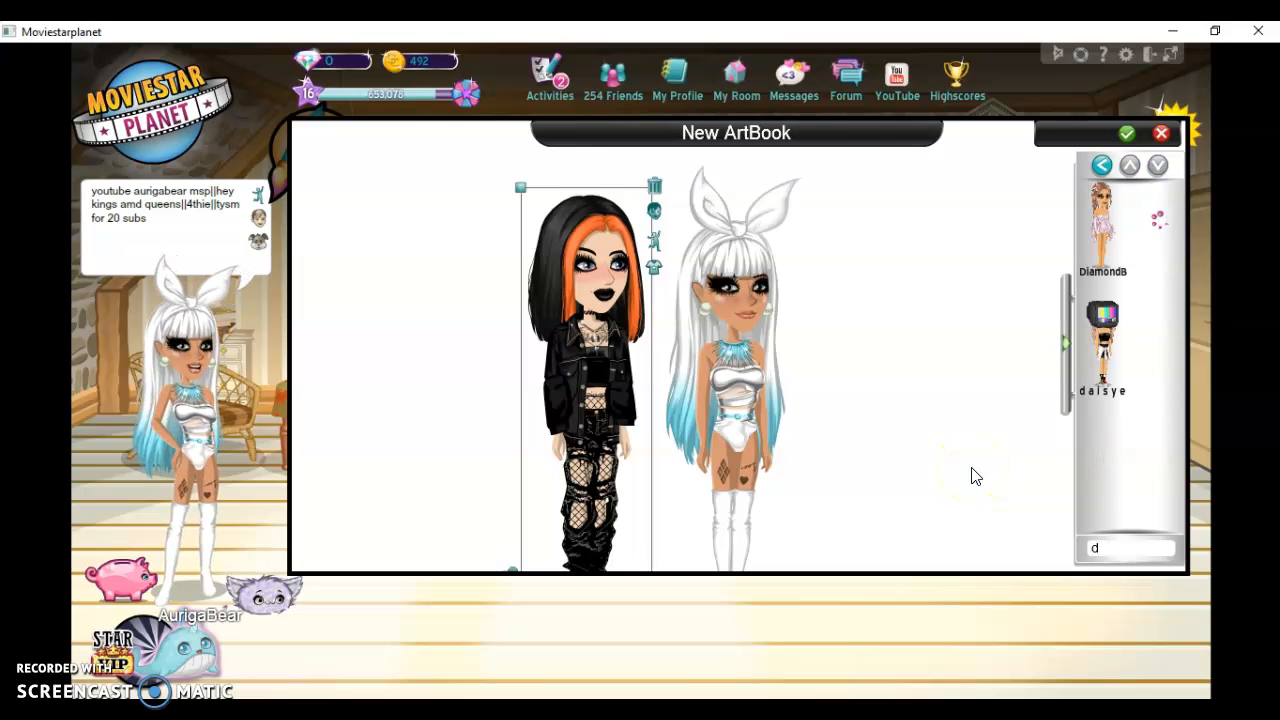
click(1153, 222)
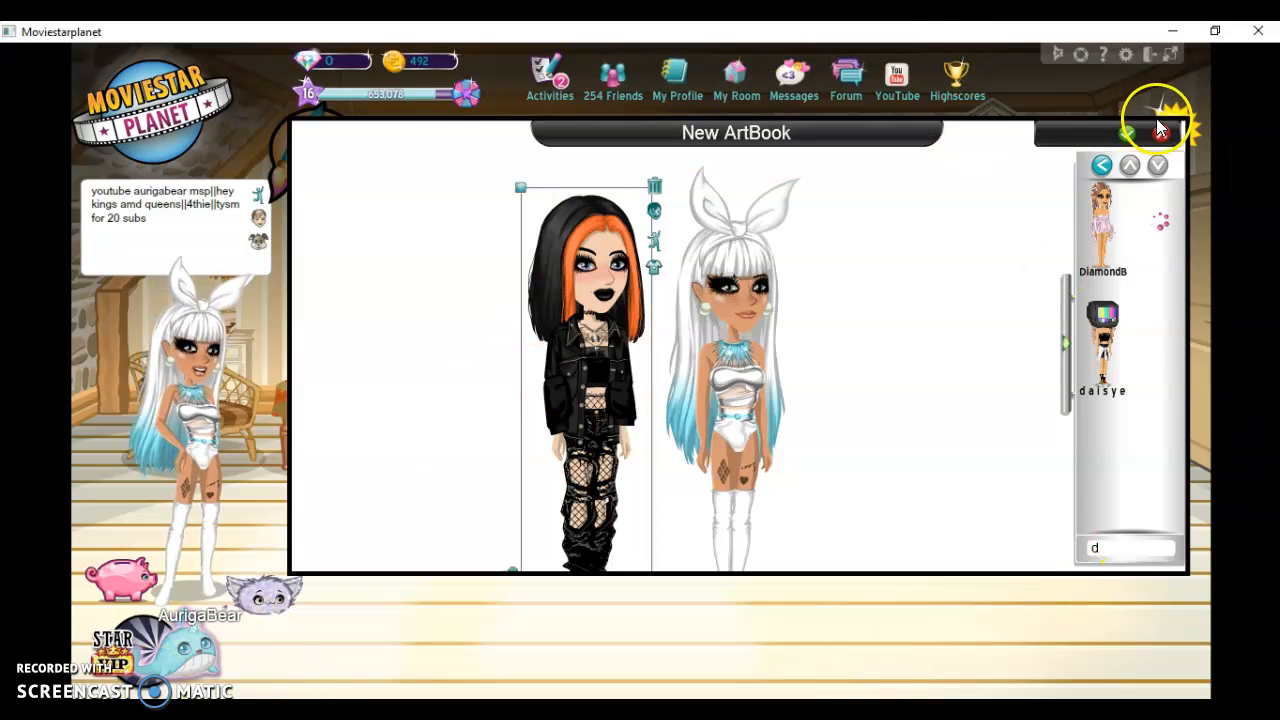
click(1101, 168)
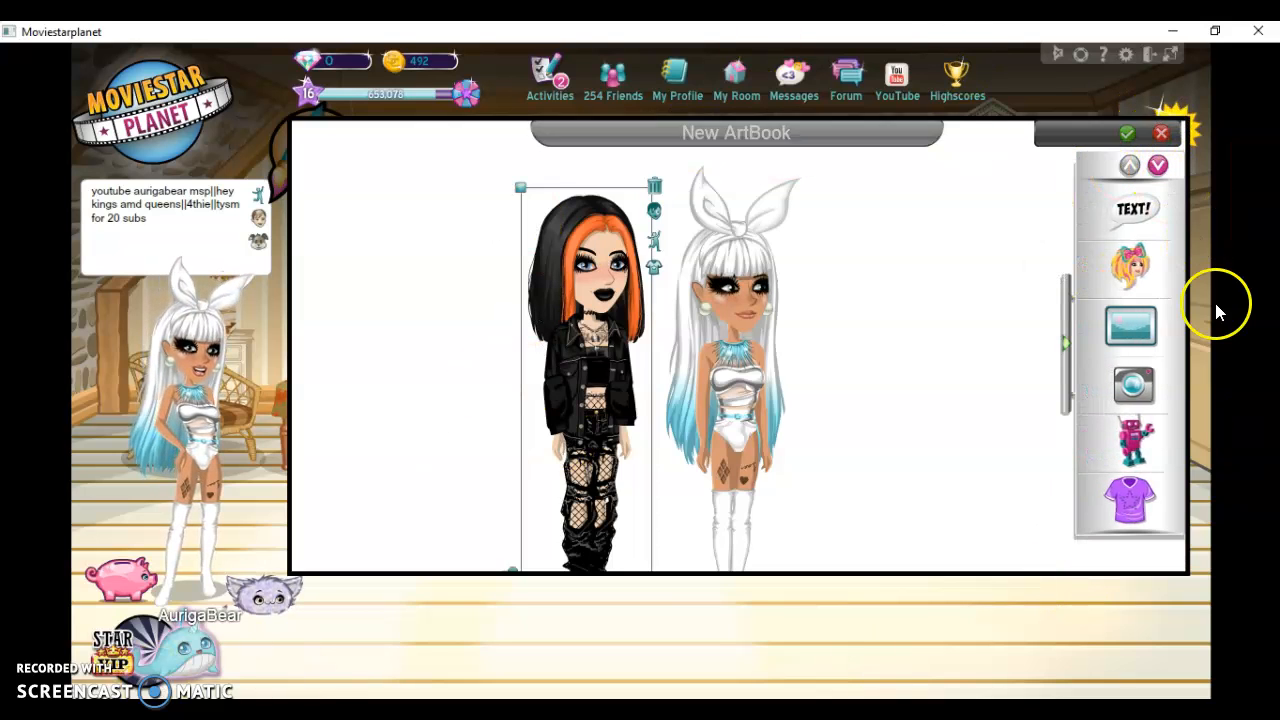
Look through the full list of characters for the second fan's character
click(1133, 268)
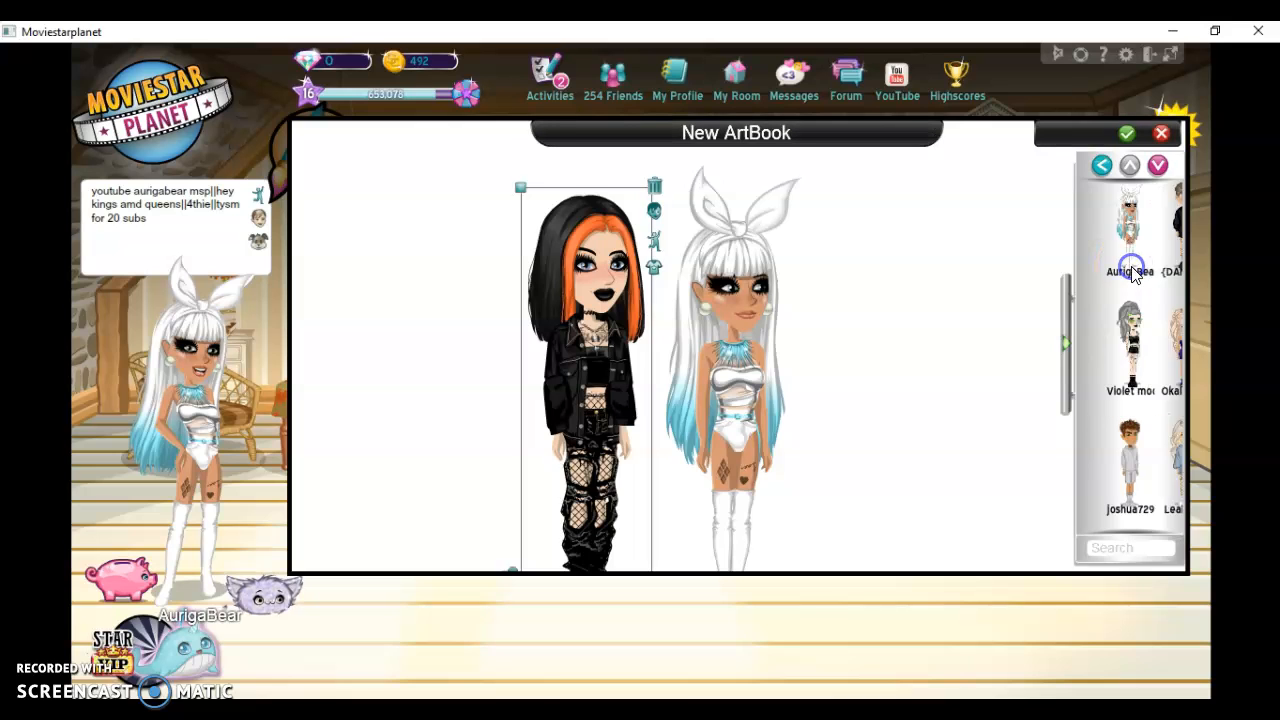
click(1157, 168)
click(1157, 168)
click(1157, 168)
click(1157, 168)
click(1157, 168)
click(1157, 168)
click(1157, 168)
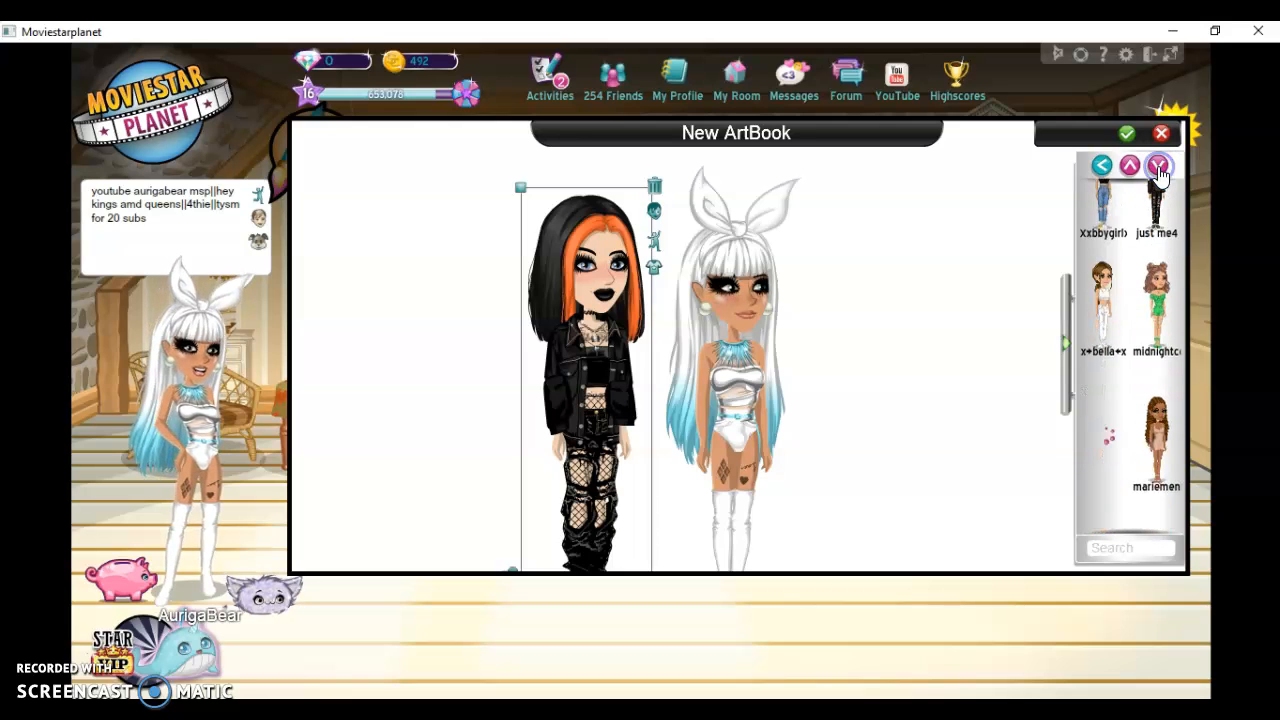
click(1157, 168)
click(1157, 168)
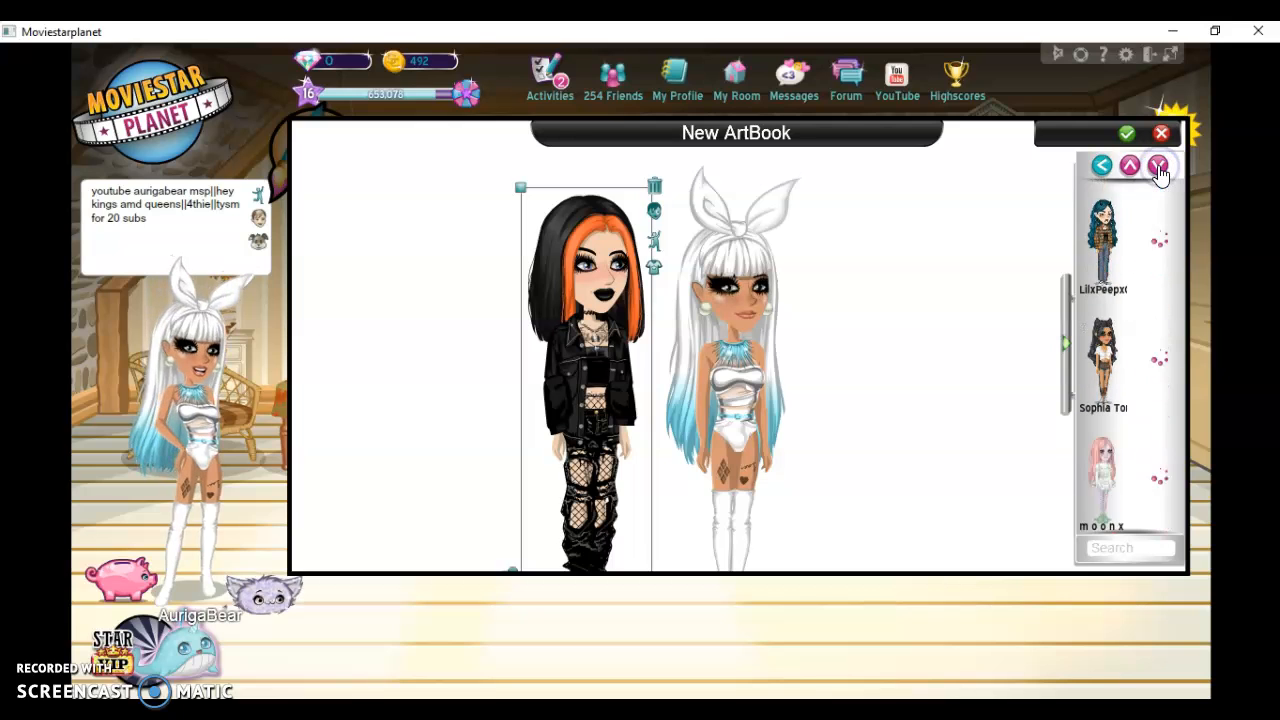
click(1157, 168)
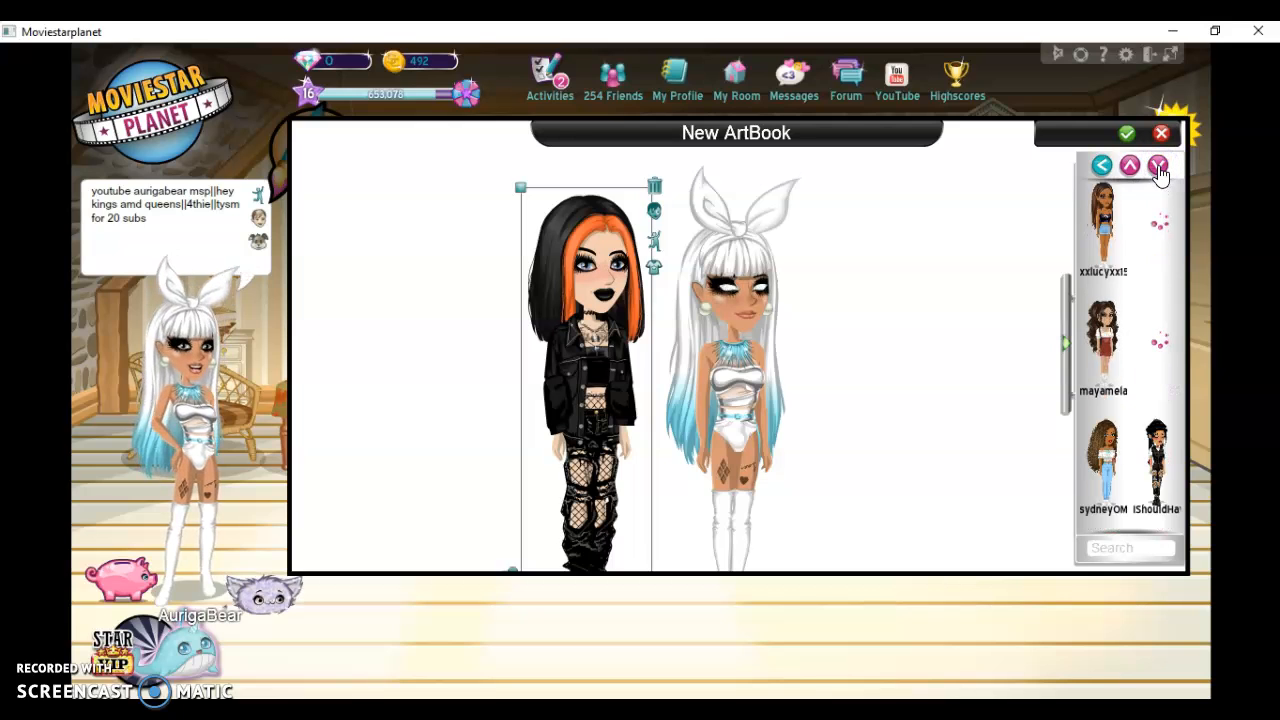
click(1157, 168)
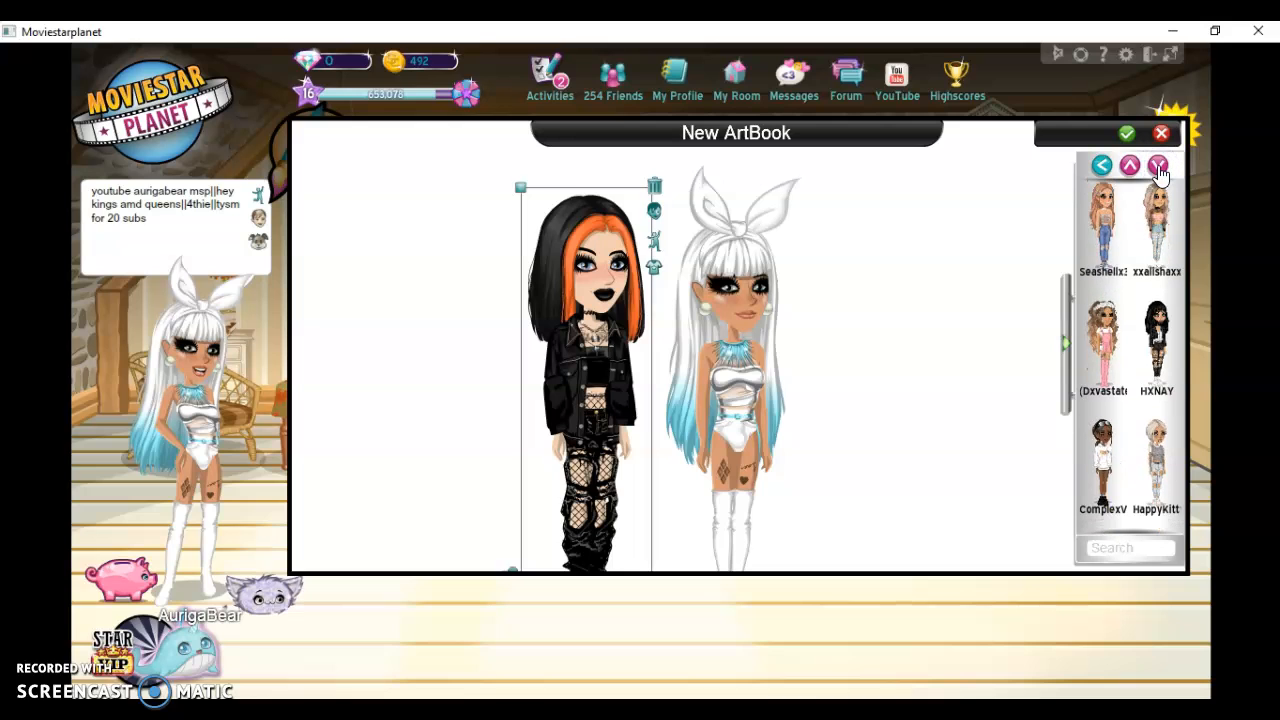
click(1157, 168)
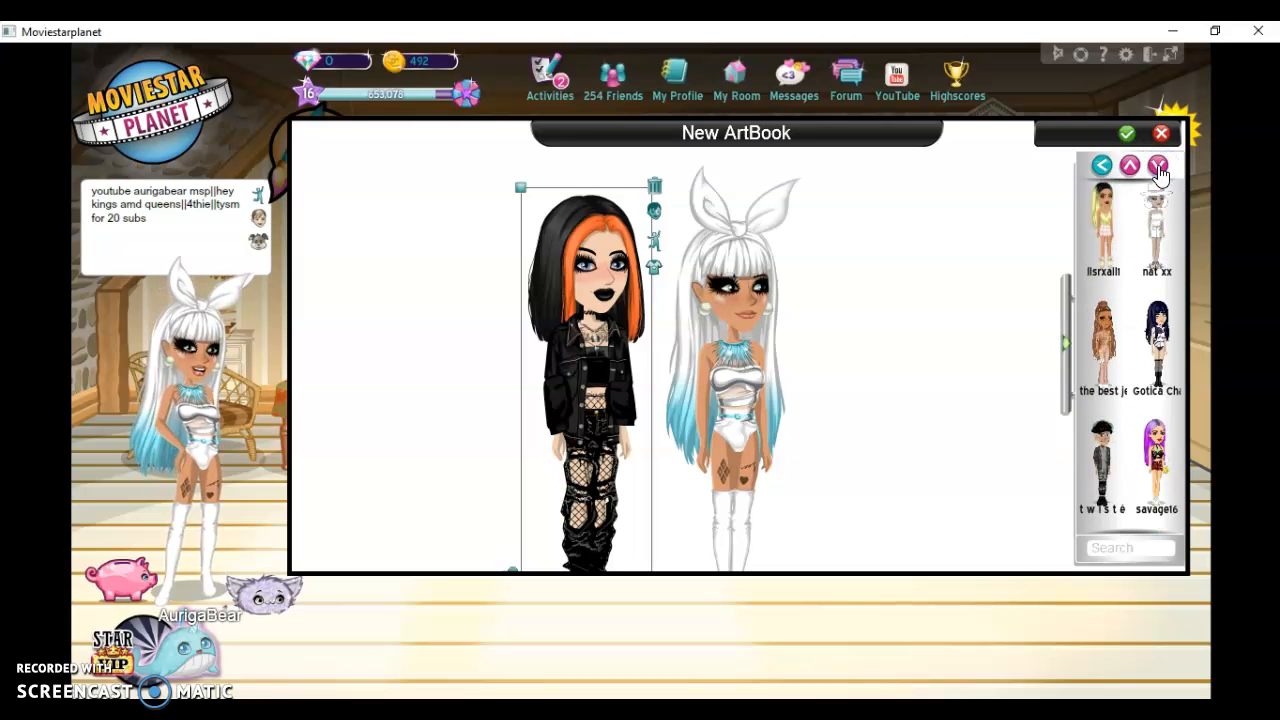
click(1159, 168)
click(1159, 168)
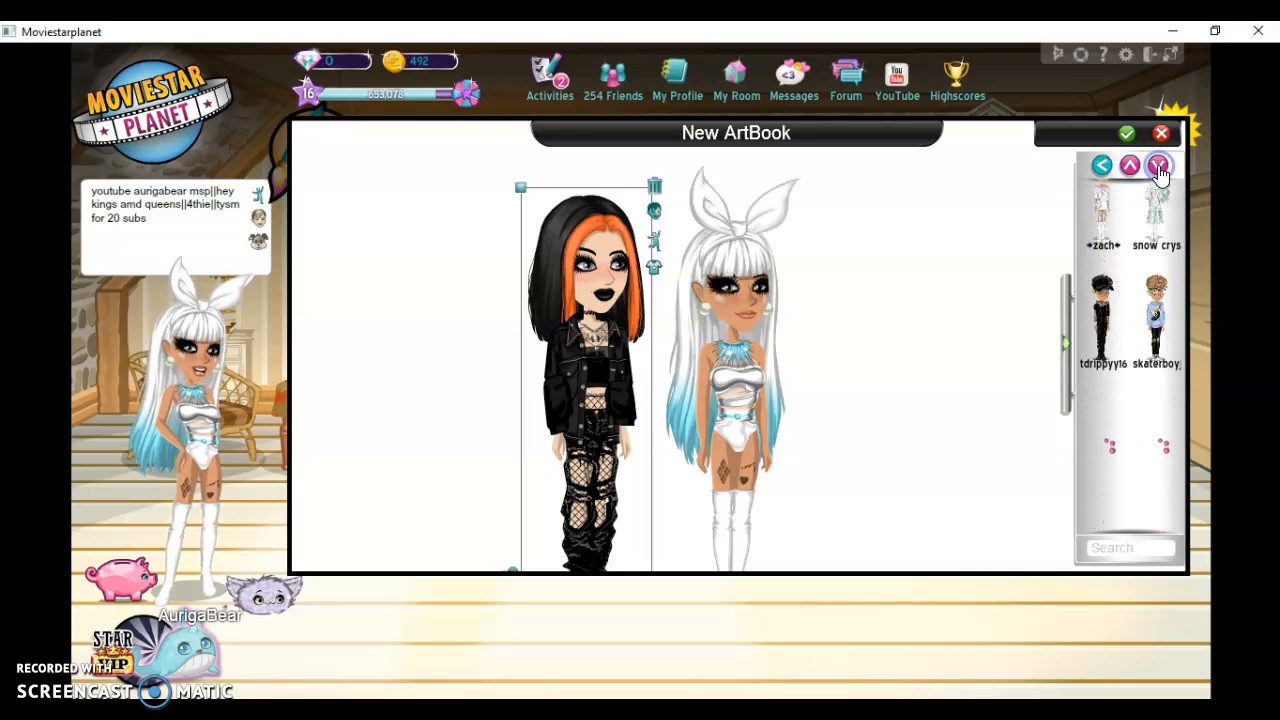
click(1158, 167)
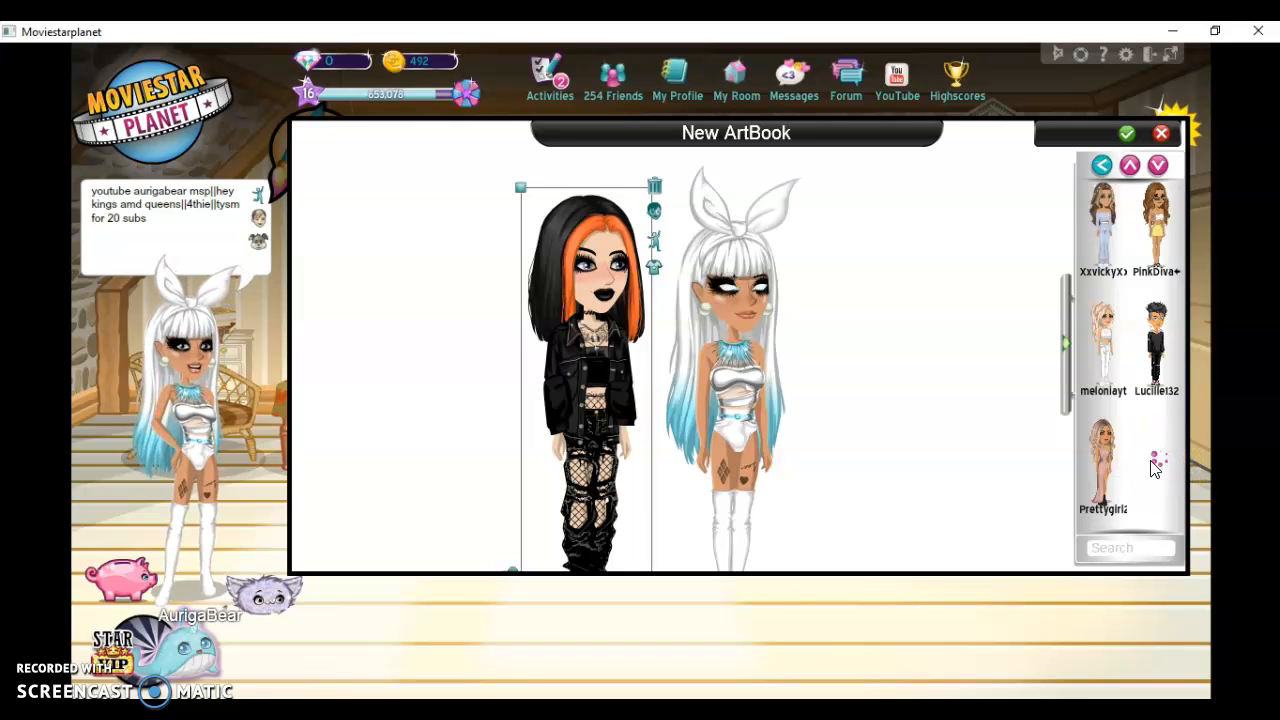
Discard the current ArtBook and start a new blank one
click(1130, 136)
click(822, 392)
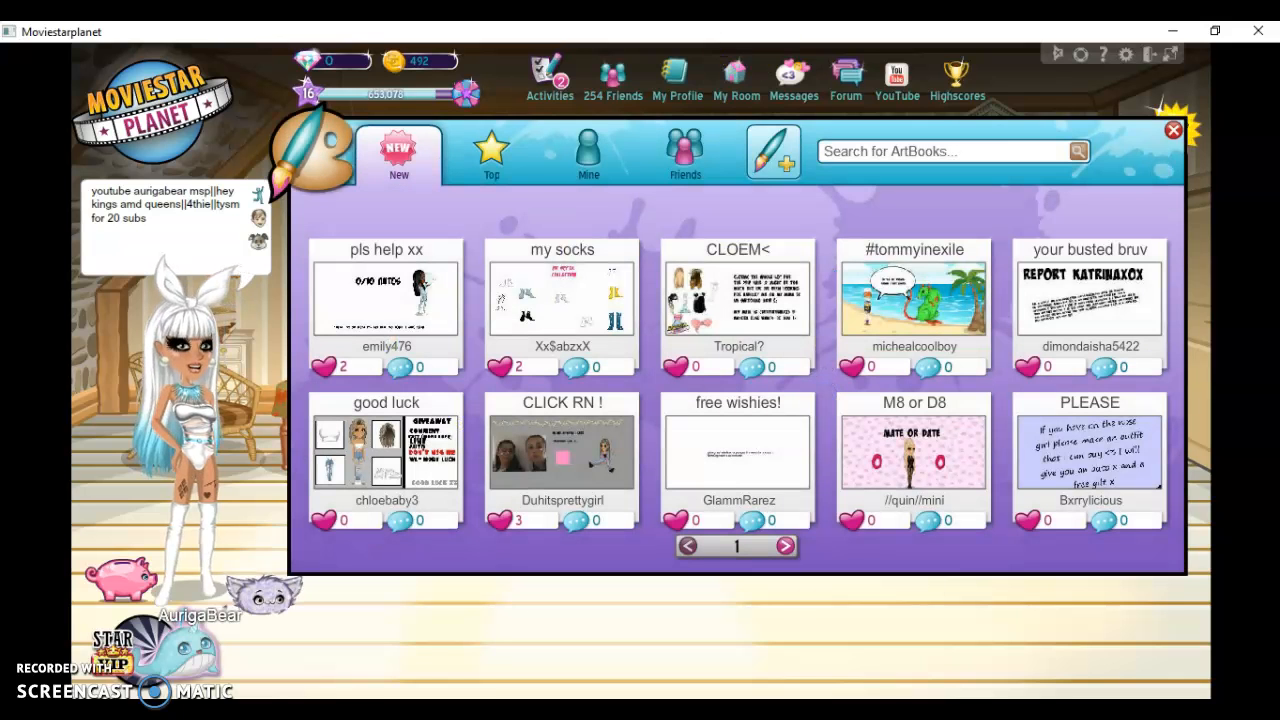
click(783, 160)
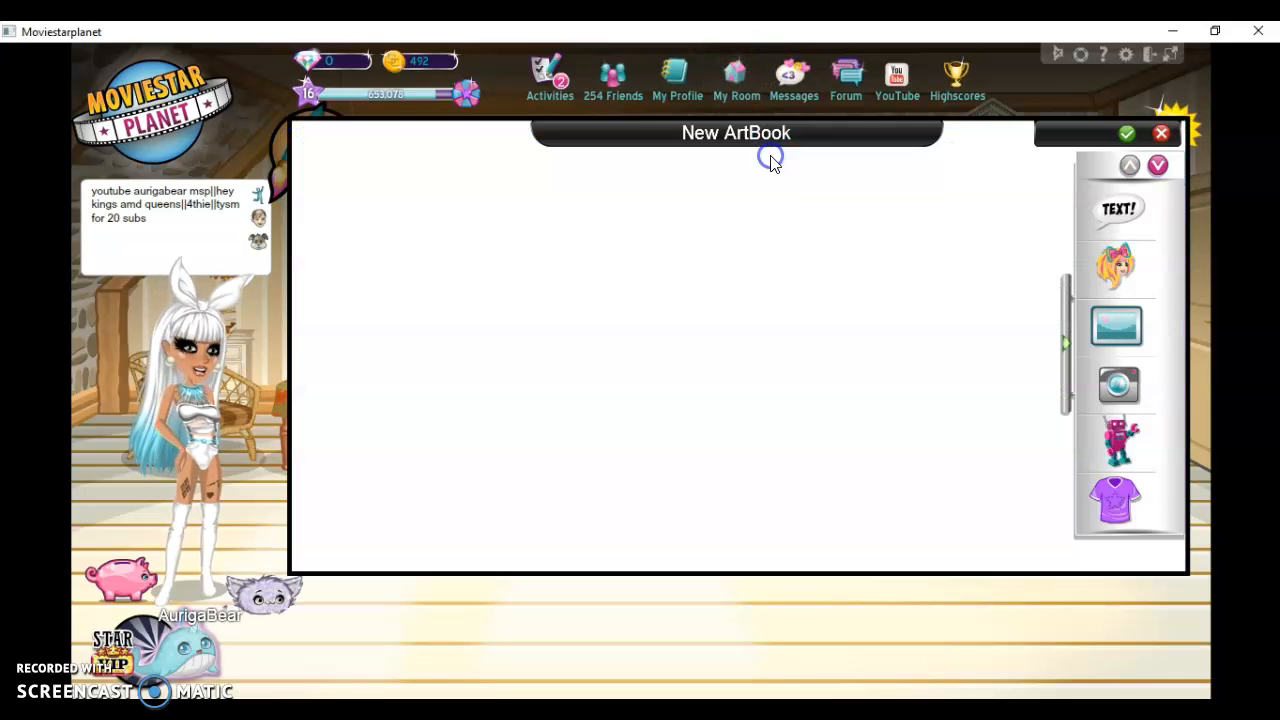
Search the characters for "d" and "de", clear the search and return to the element categories
click(1137, 284)
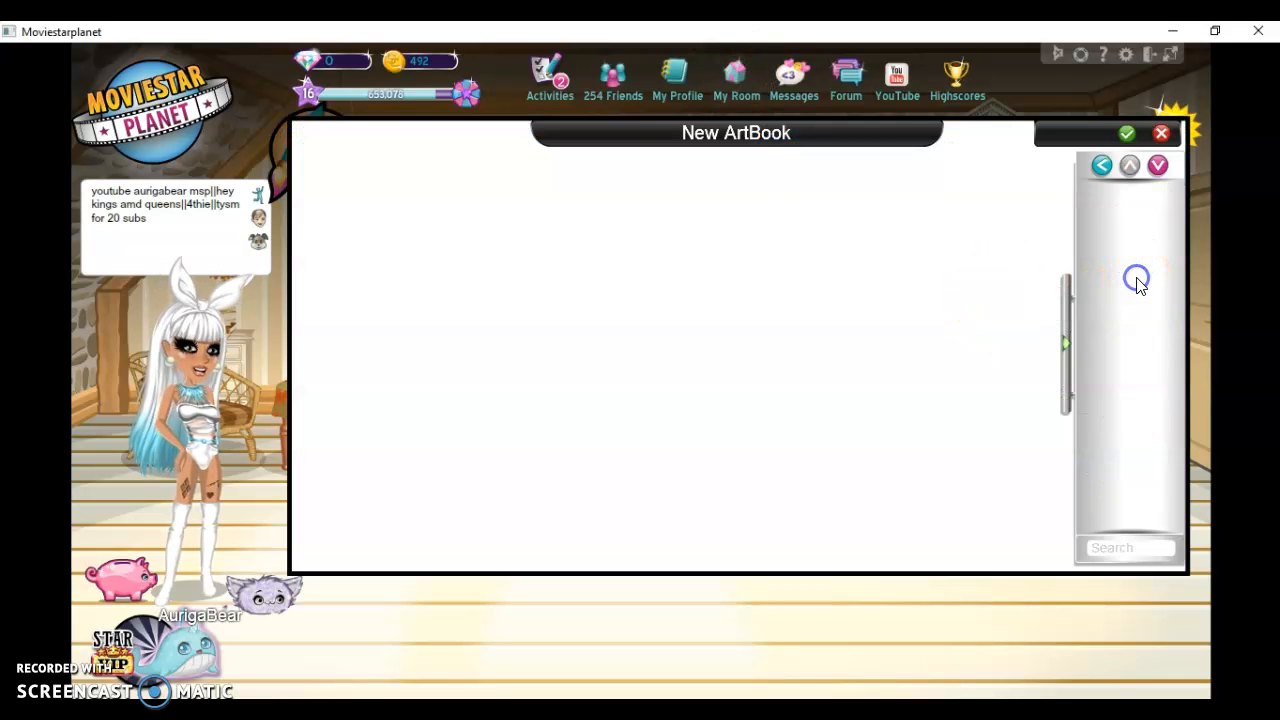
click(1143, 551)
text(s)
key(BackSpace)
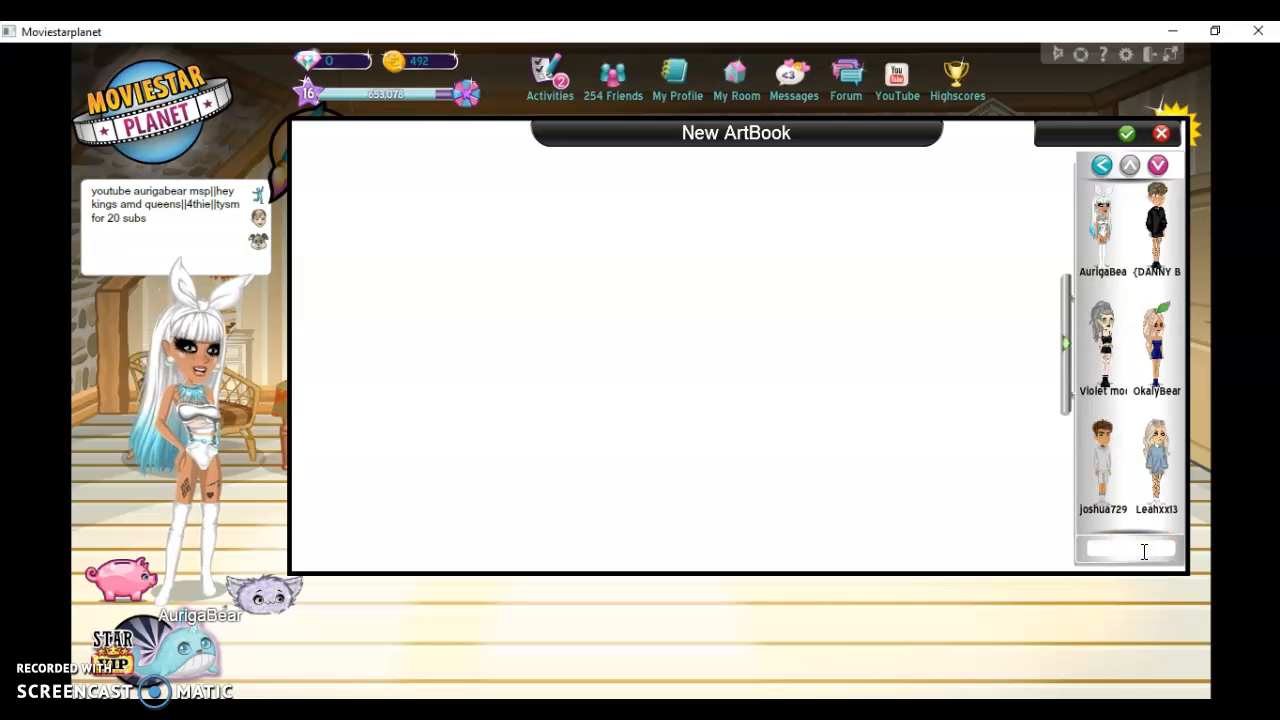
text(d)
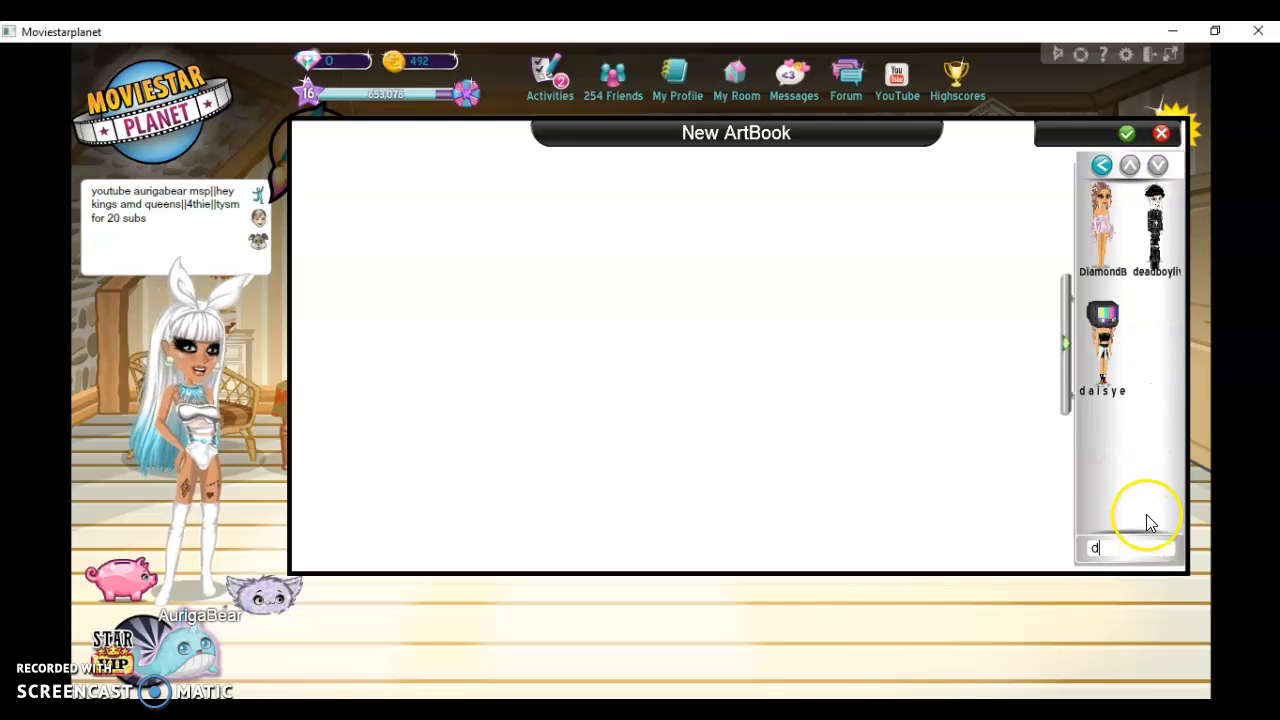
text(e)
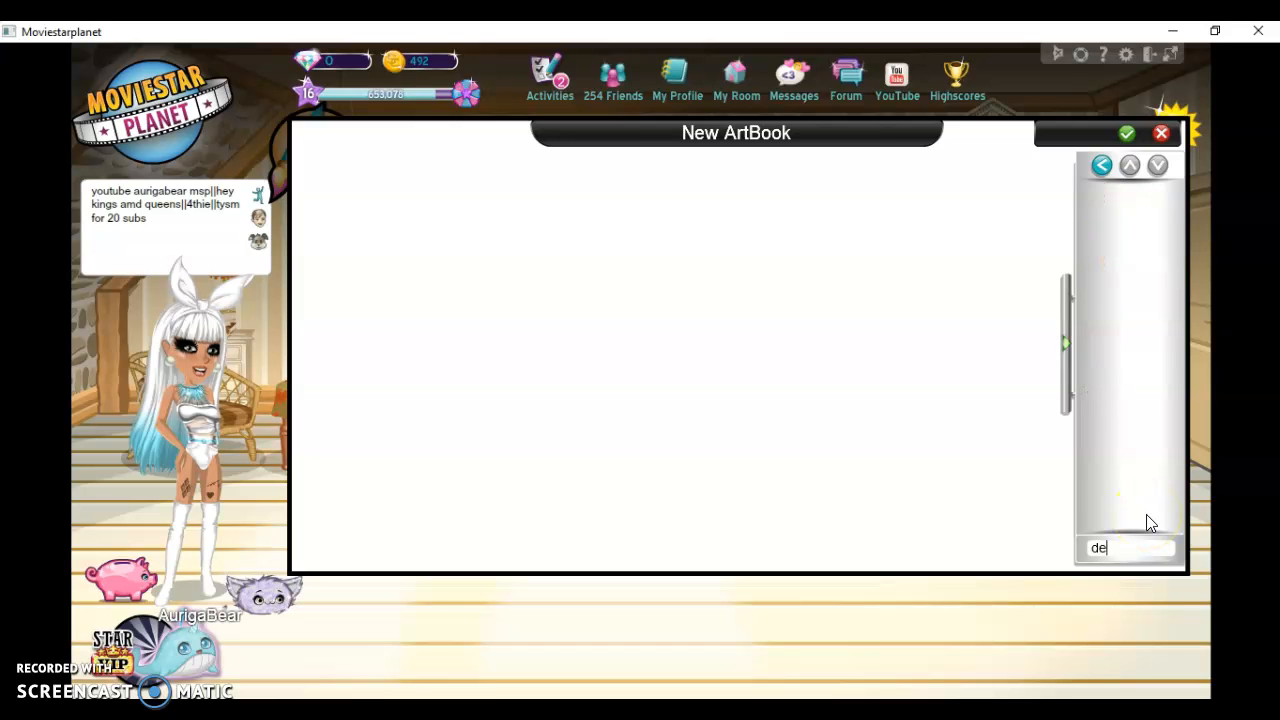
key(BackSpace)
key(BackSpace)
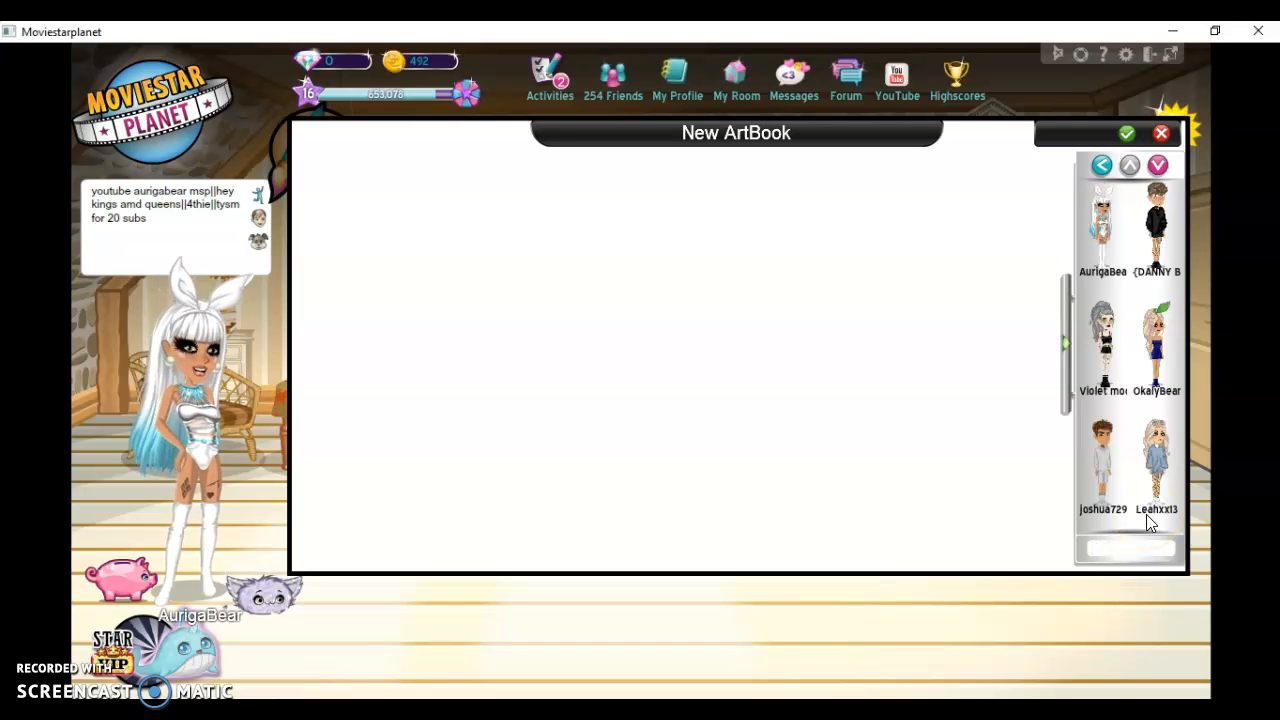
click(1118, 165)
click(24, 643)
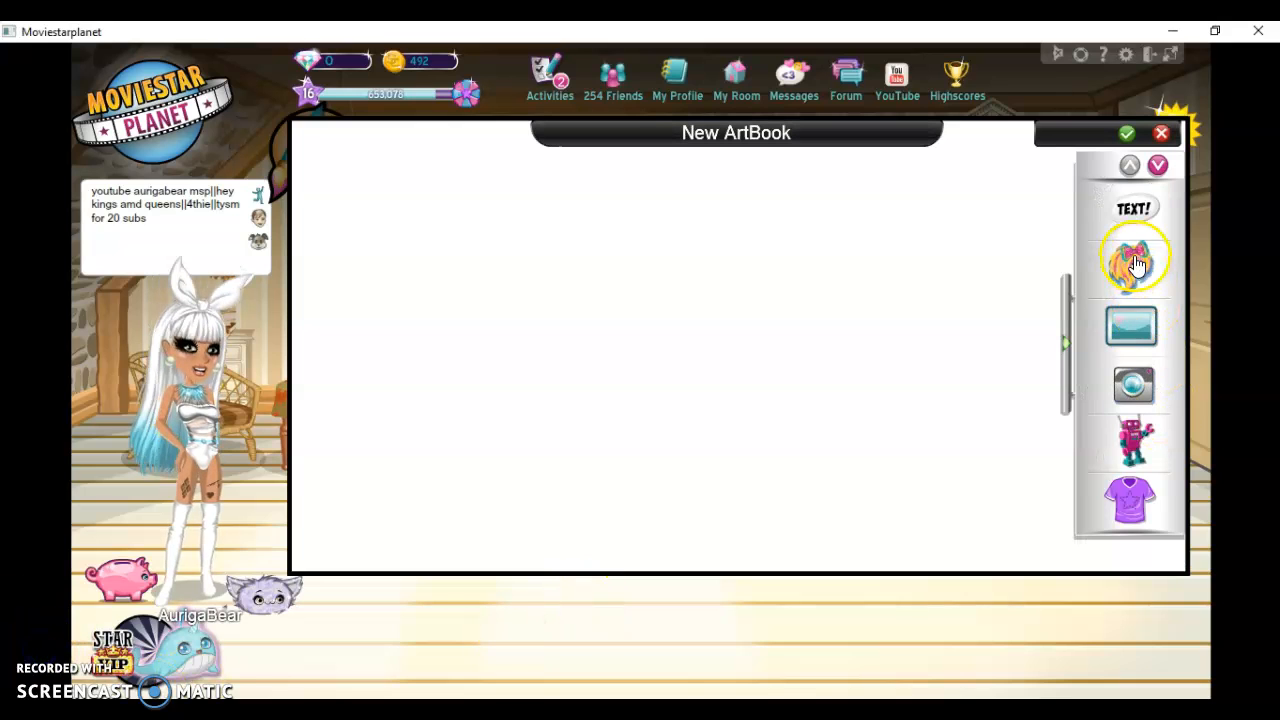
Search the characters for "(" and add the brown-haired one in pink overalls to the ArtBook
click(1135, 263)
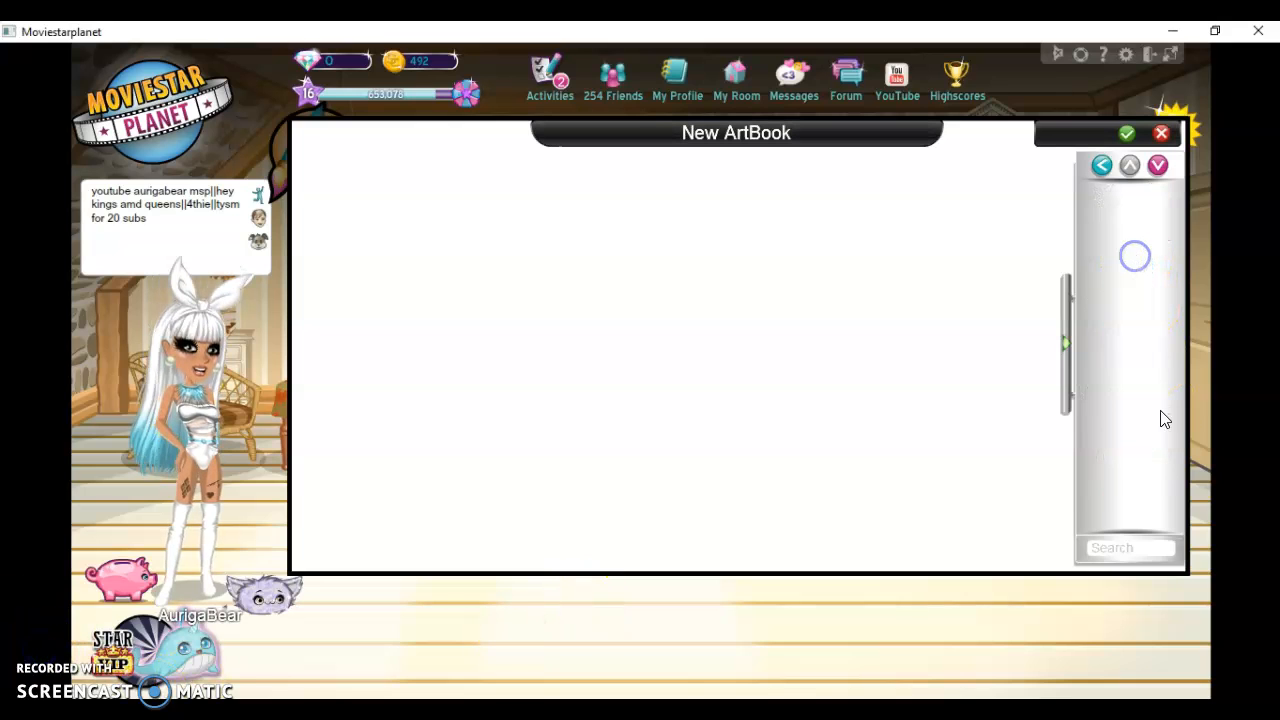
click(1162, 546)
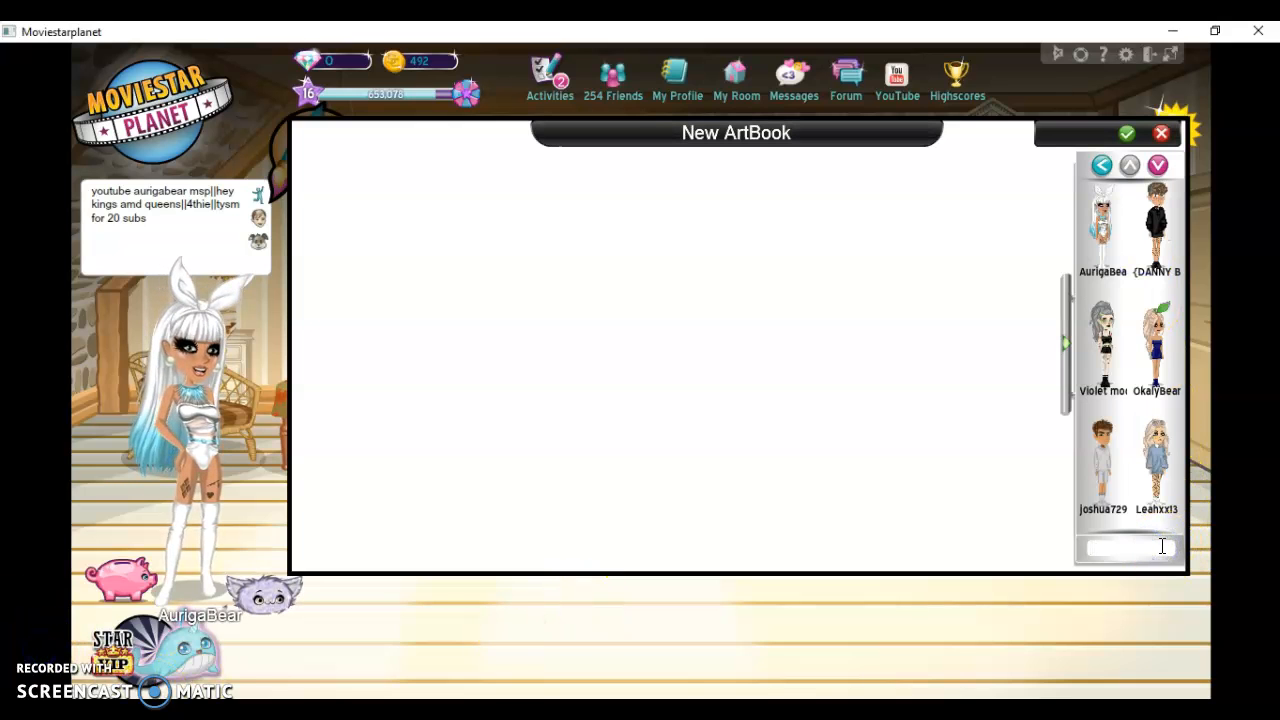
text(()
click(1162, 494)
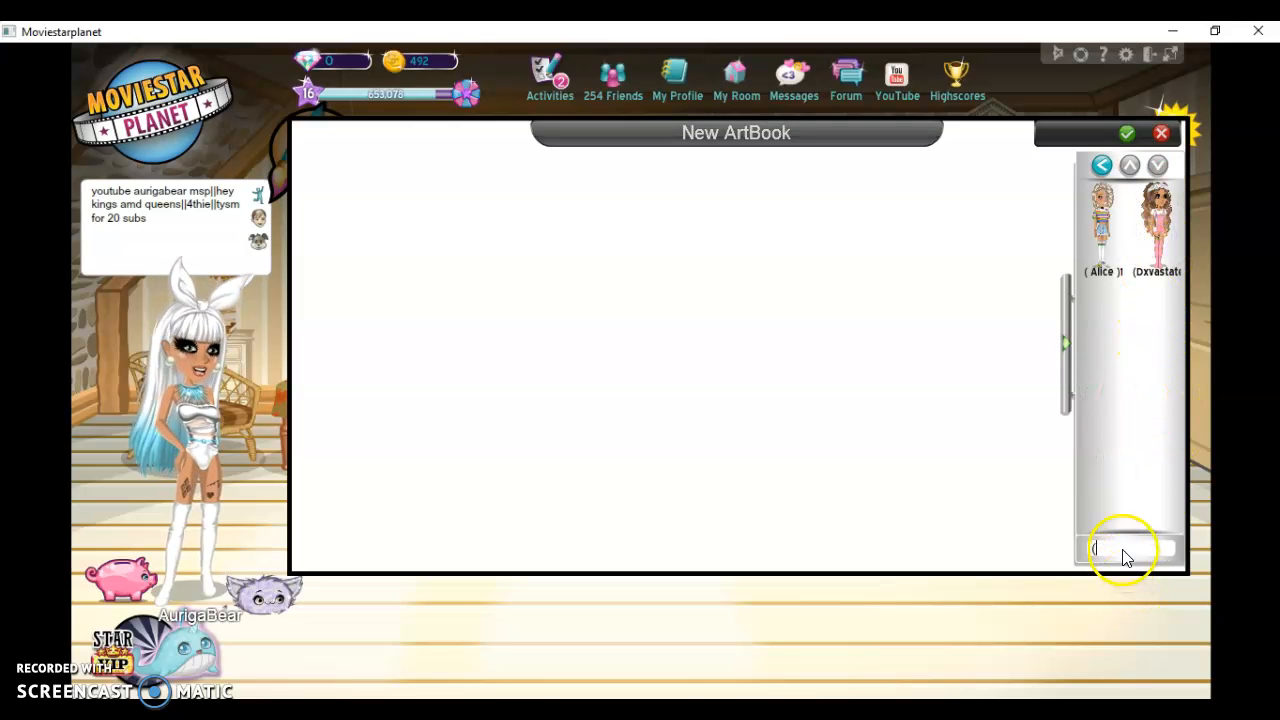
Search the characters for "mi" and add the one in black clothes with black-and-orange hair
key(BackSpace)
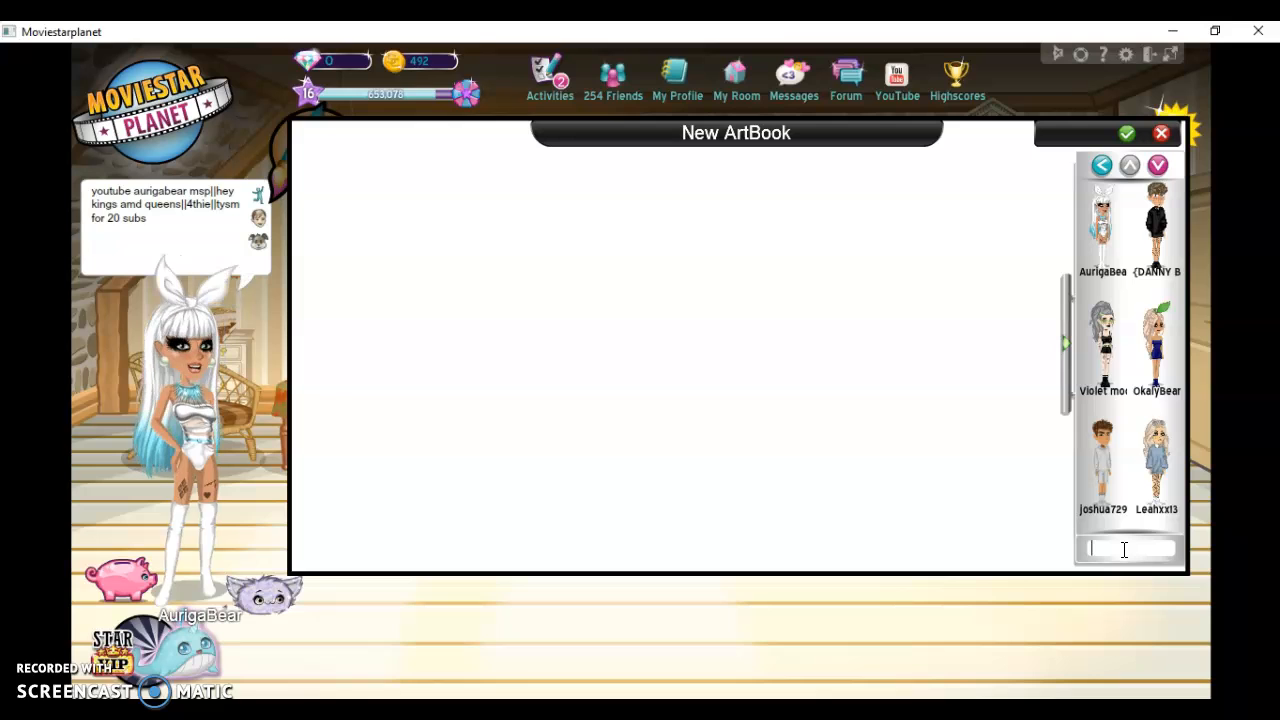
text(mi)
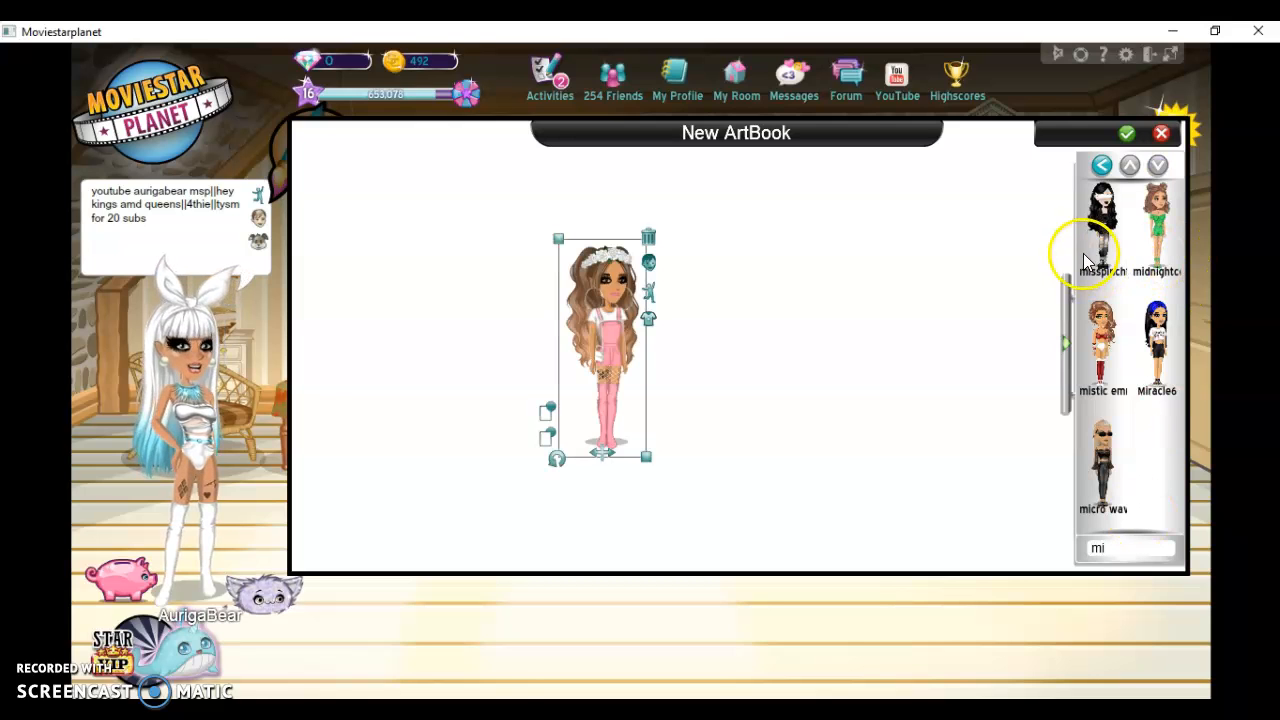
click(1103, 165)
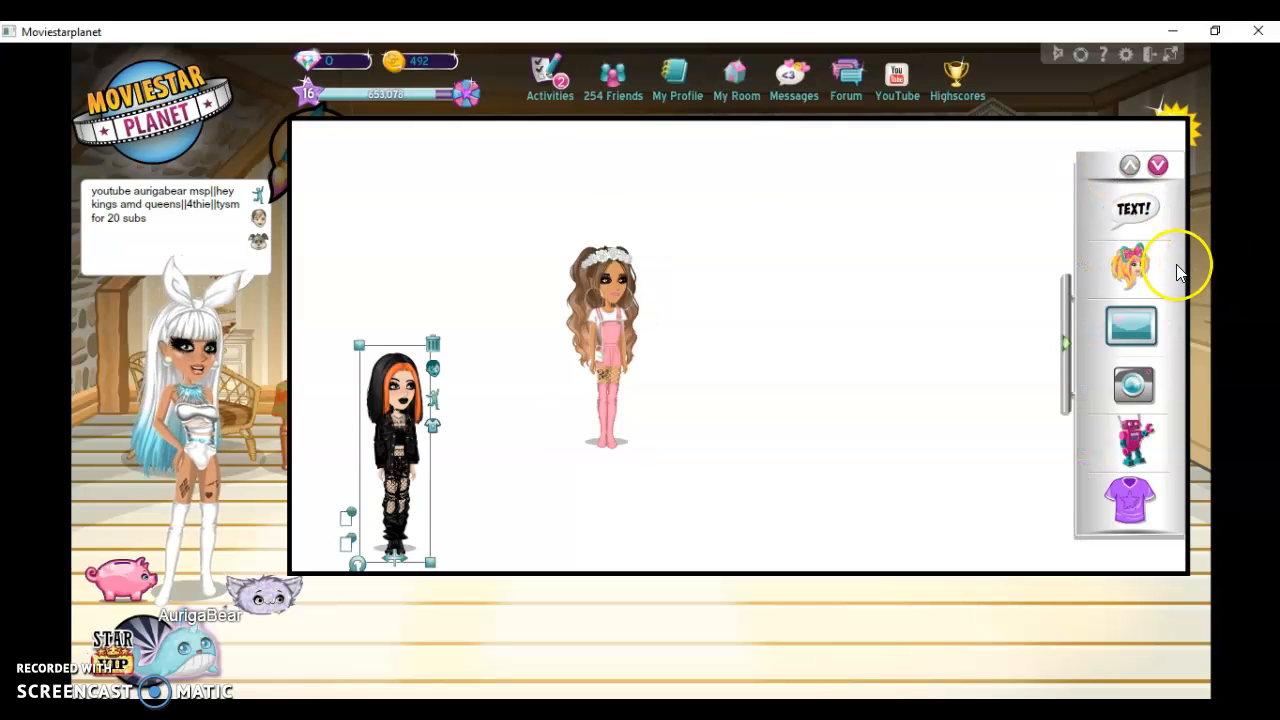
Add the own white-haired avatar enlarged in the middle, with the enlarged black-clothed character on its left and the pink-clothed one on its right
click(1130, 266)
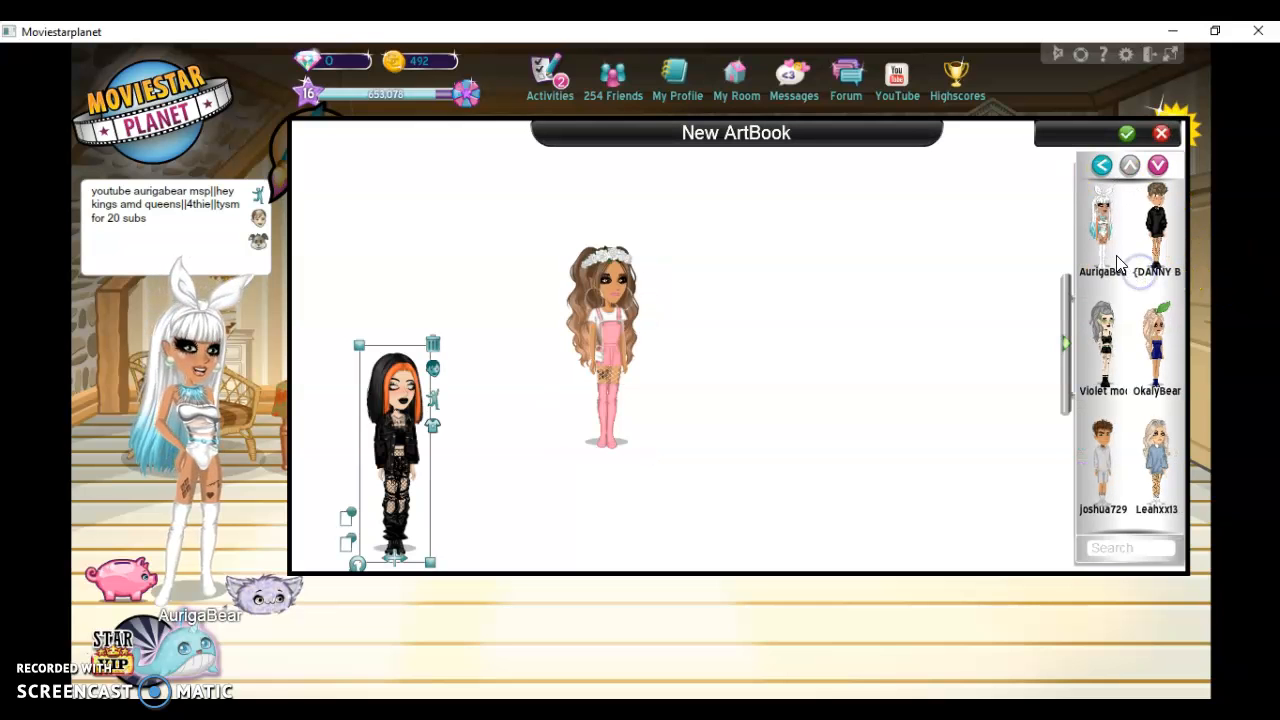
click(1065, 340)
drag(617, 330, 766, 428)
drag(717, 307, 638, 143)
drag(711, 380, 726, 543)
drag(376, 390, 453, 305)
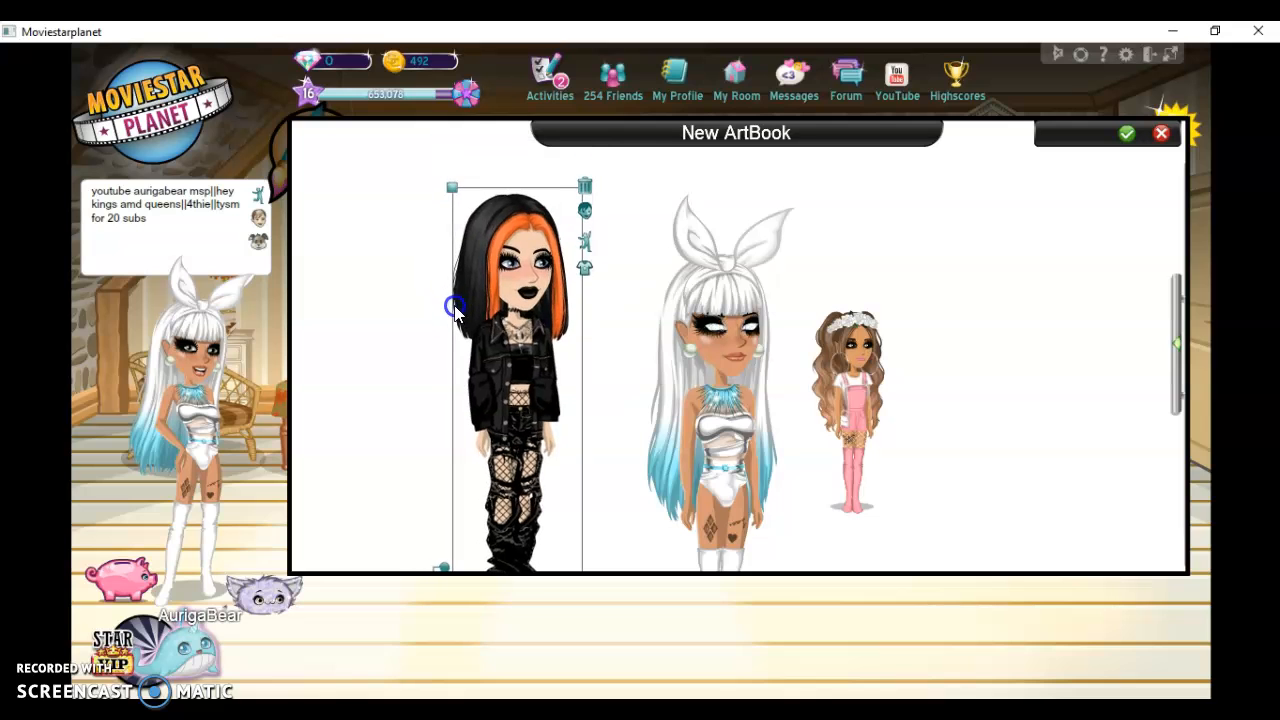
Look at the Poses animations for the black-clothed character and move it up until its whole body fits on the canvas
click(586, 250)
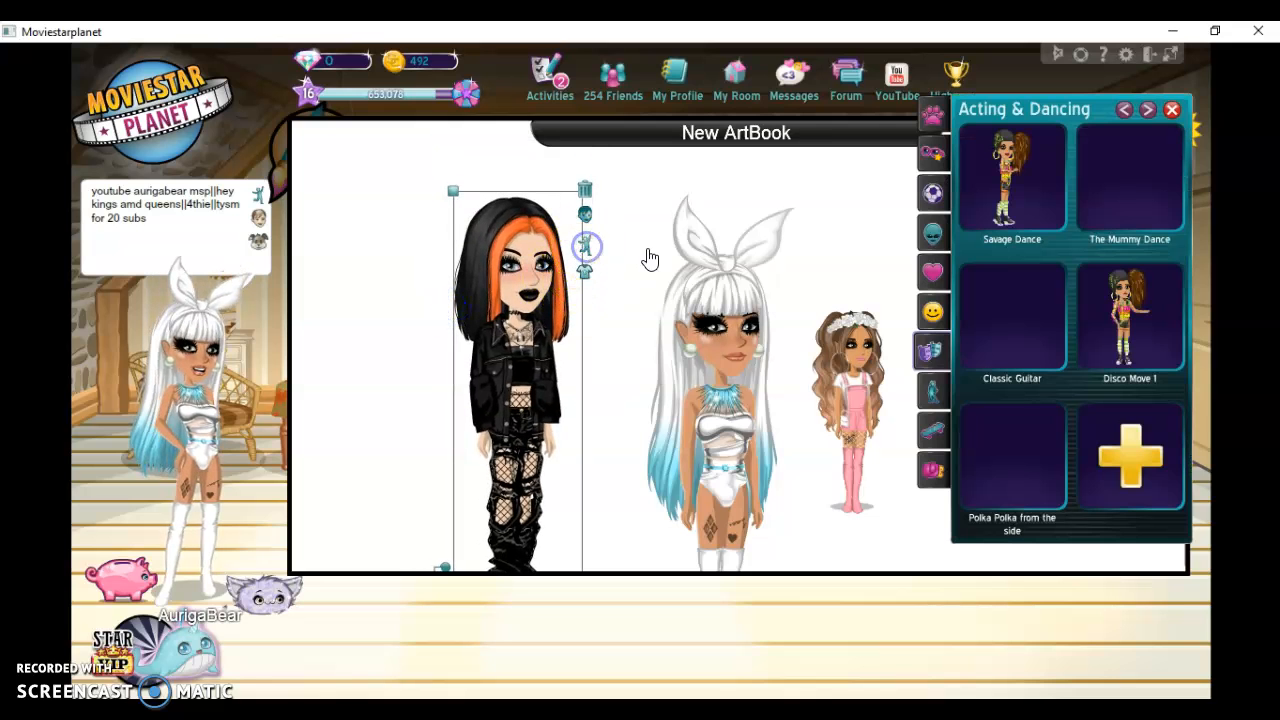
click(943, 398)
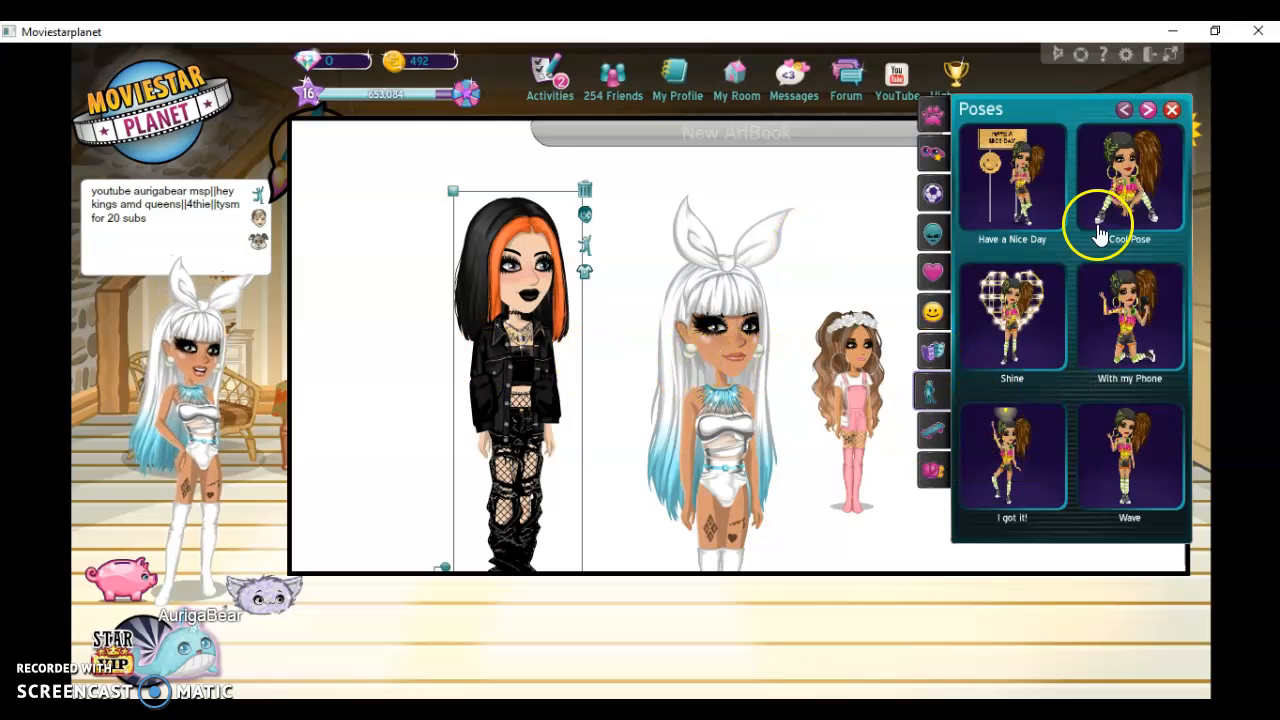
drag(541, 350, 549, 298)
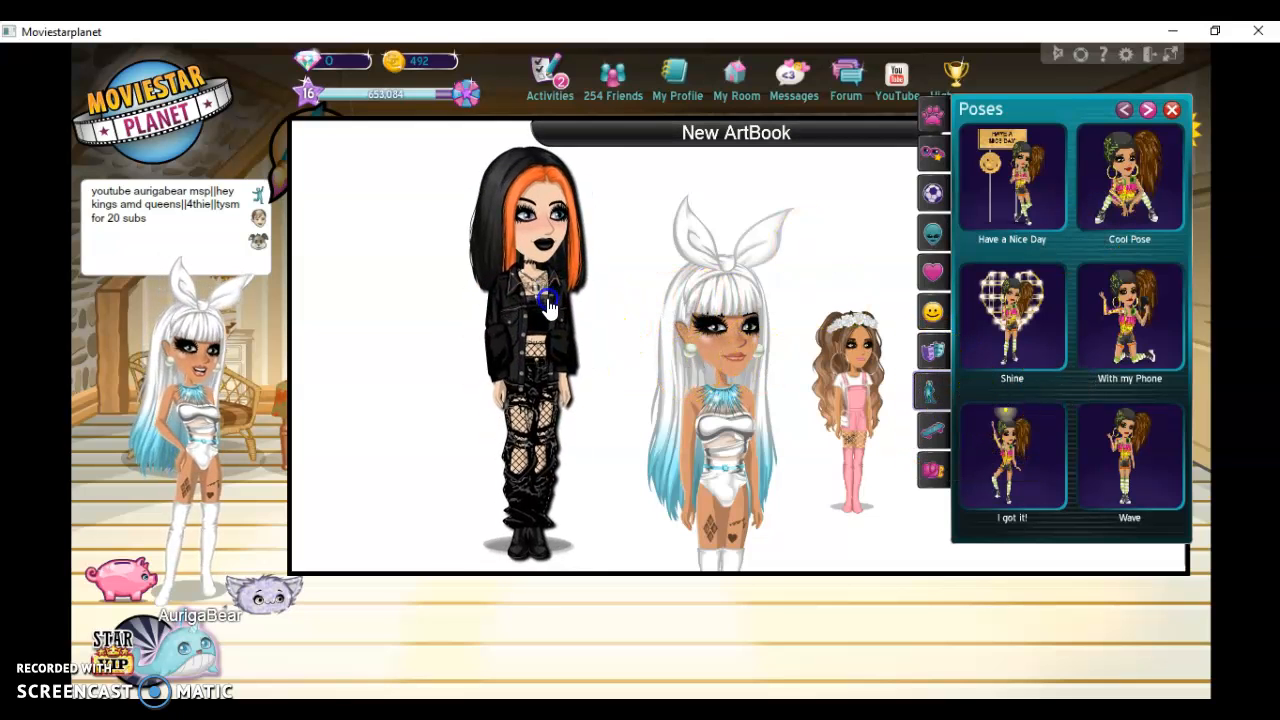
click(1172, 110)
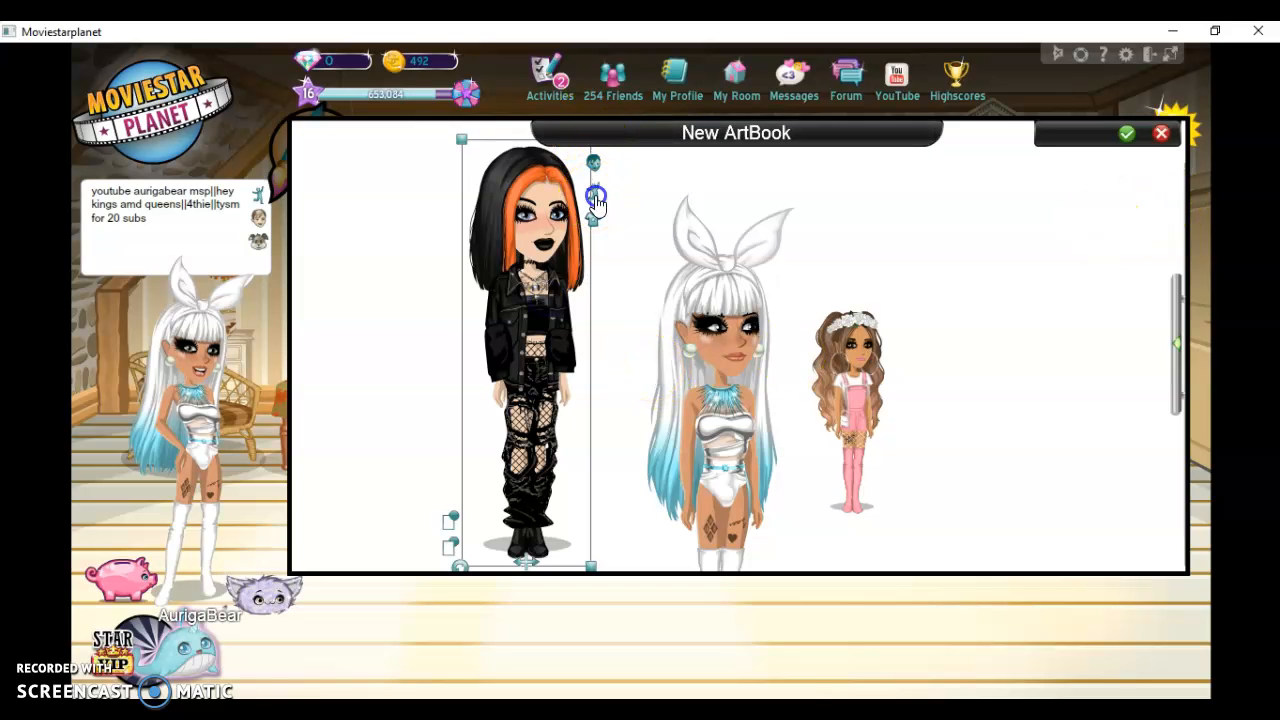
Apply the Cool Pose animation to the black-clothed character and shift it slightly to the left of the white-haired avatar
click(595, 198)
click(922, 322)
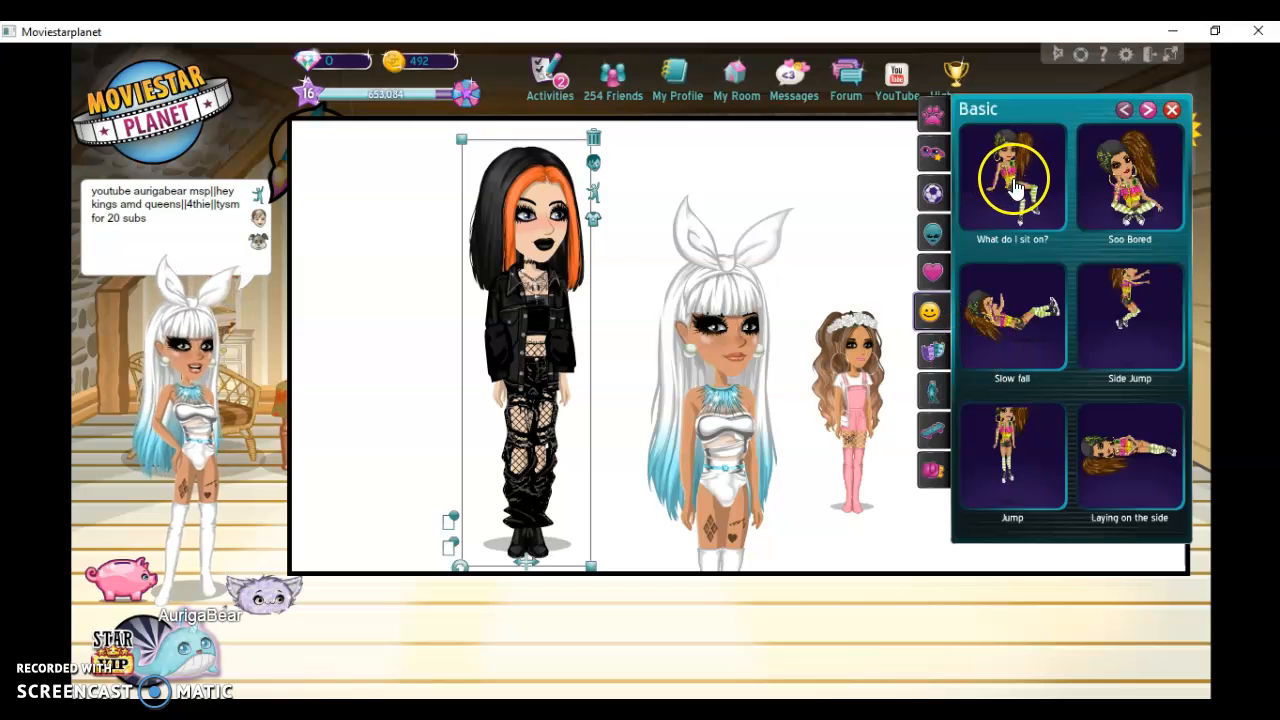
click(928, 402)
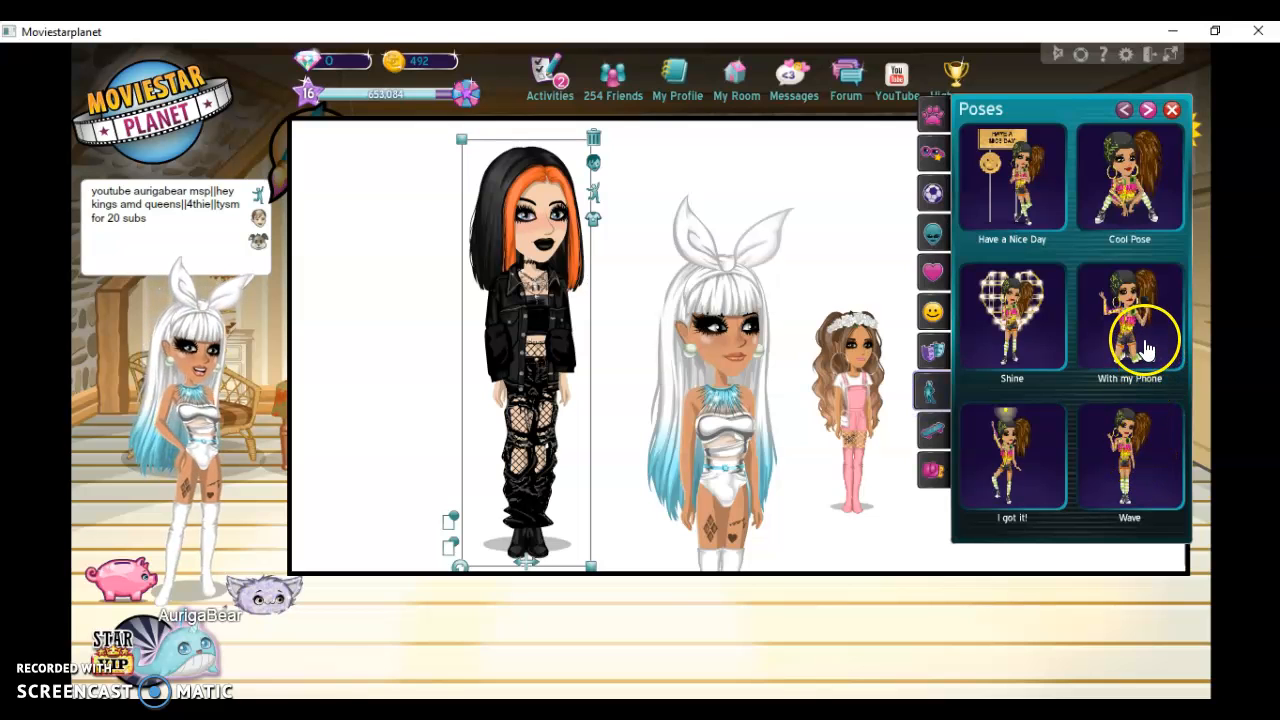
click(1130, 185)
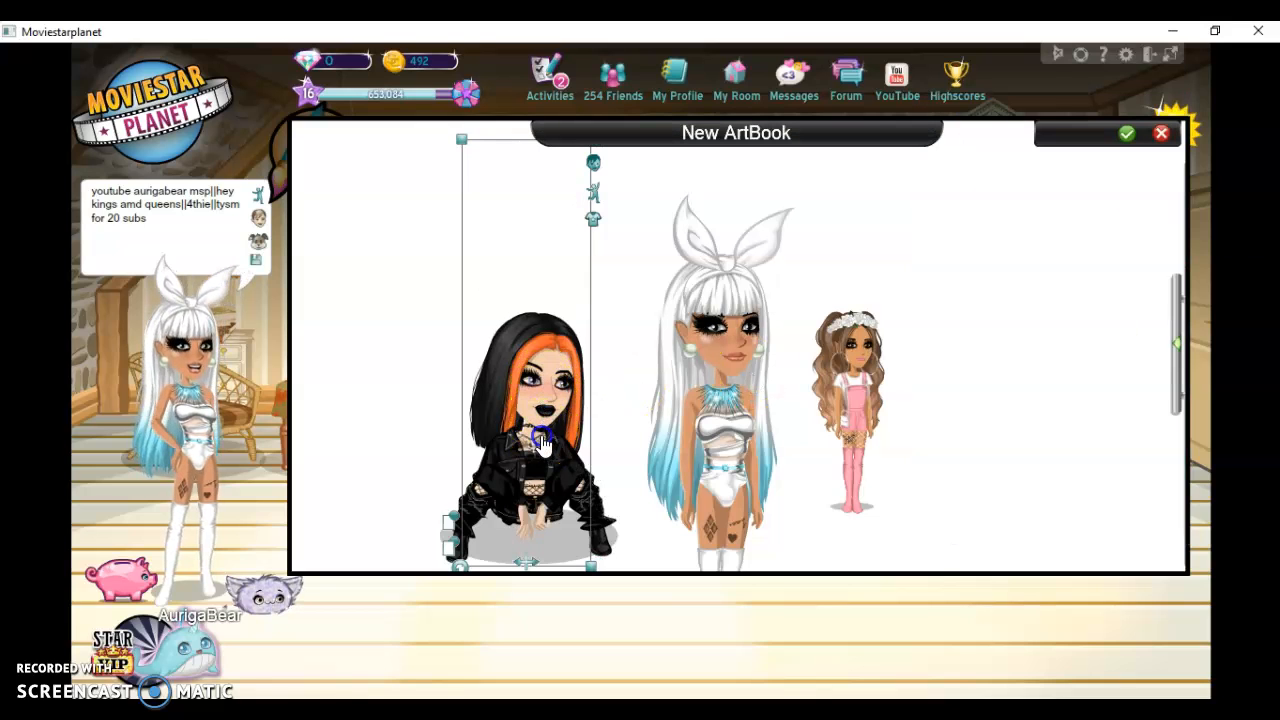
drag(545, 410, 533, 432)
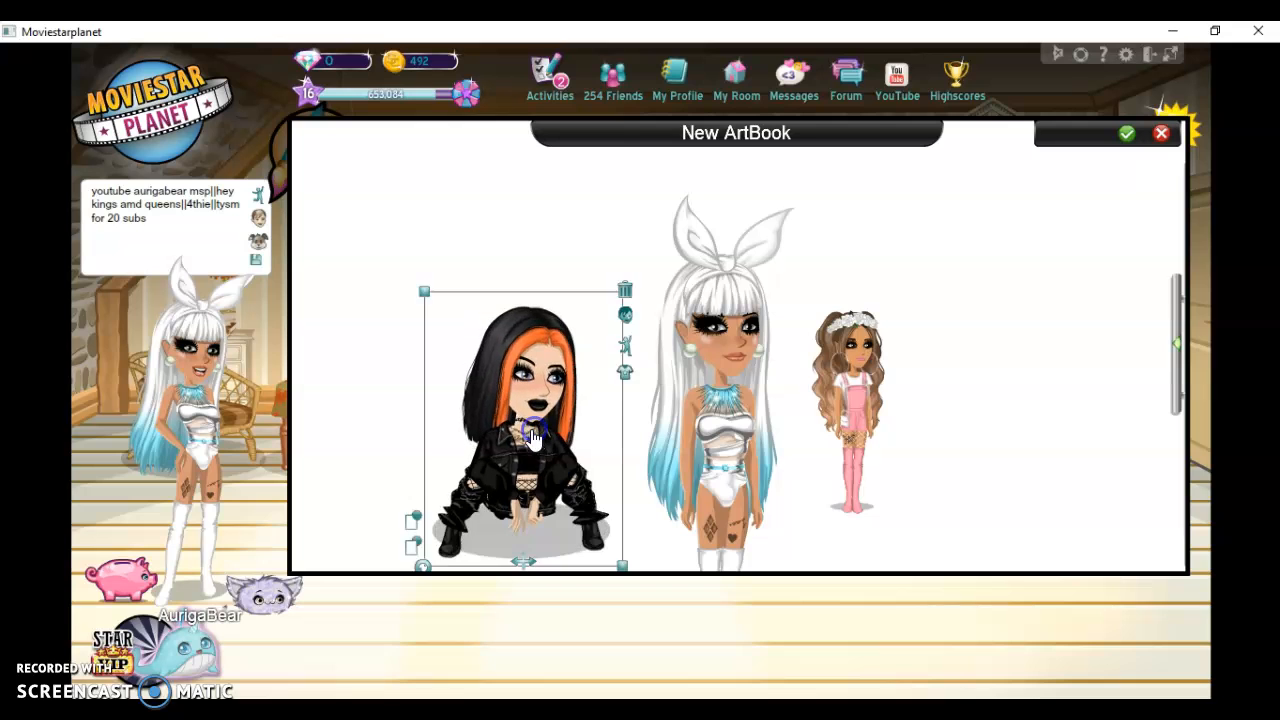
Browse the animation categories for the black-clothed character and apply the Sporty animation Chilling on a Swing to it
click(630, 346)
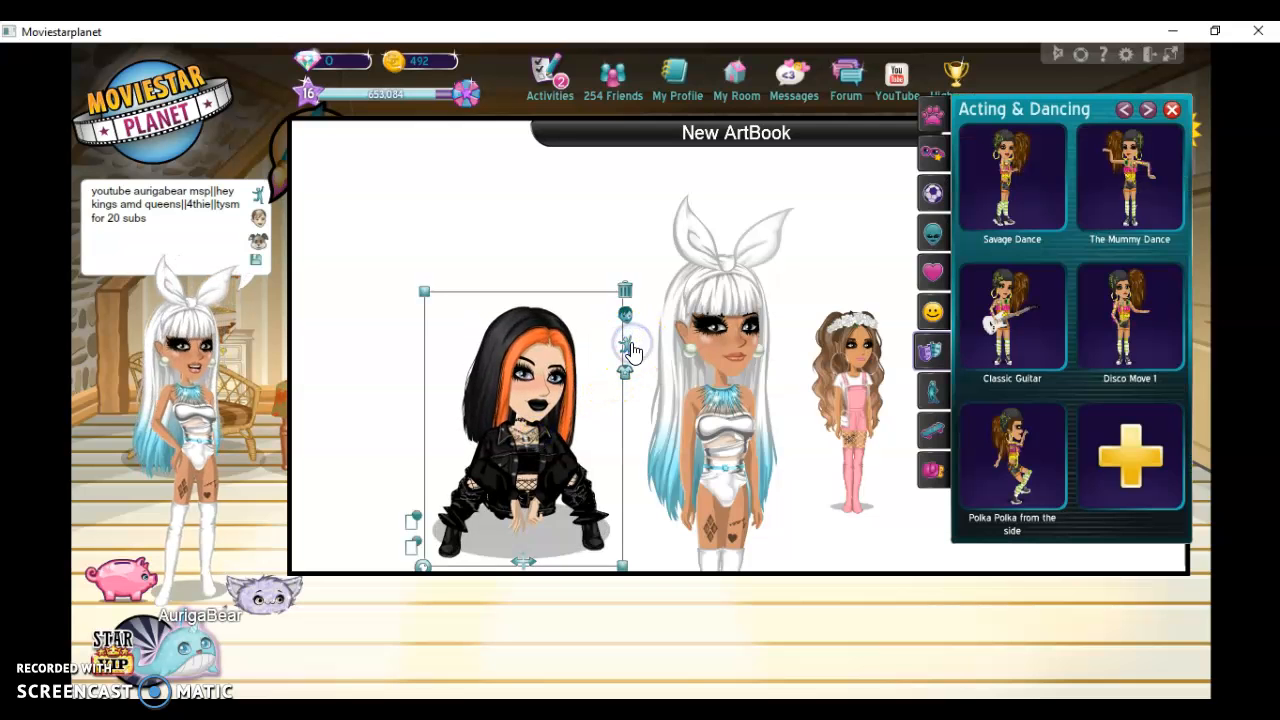
click(930, 273)
click(1003, 314)
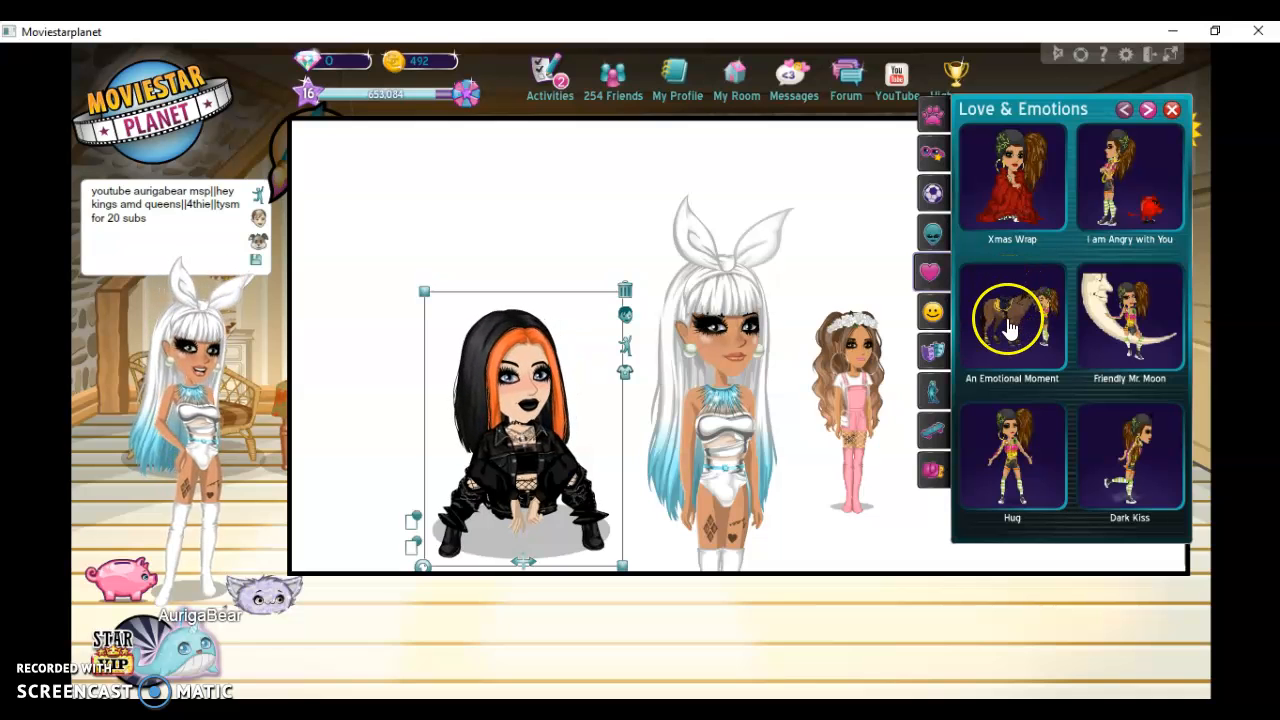
click(932, 235)
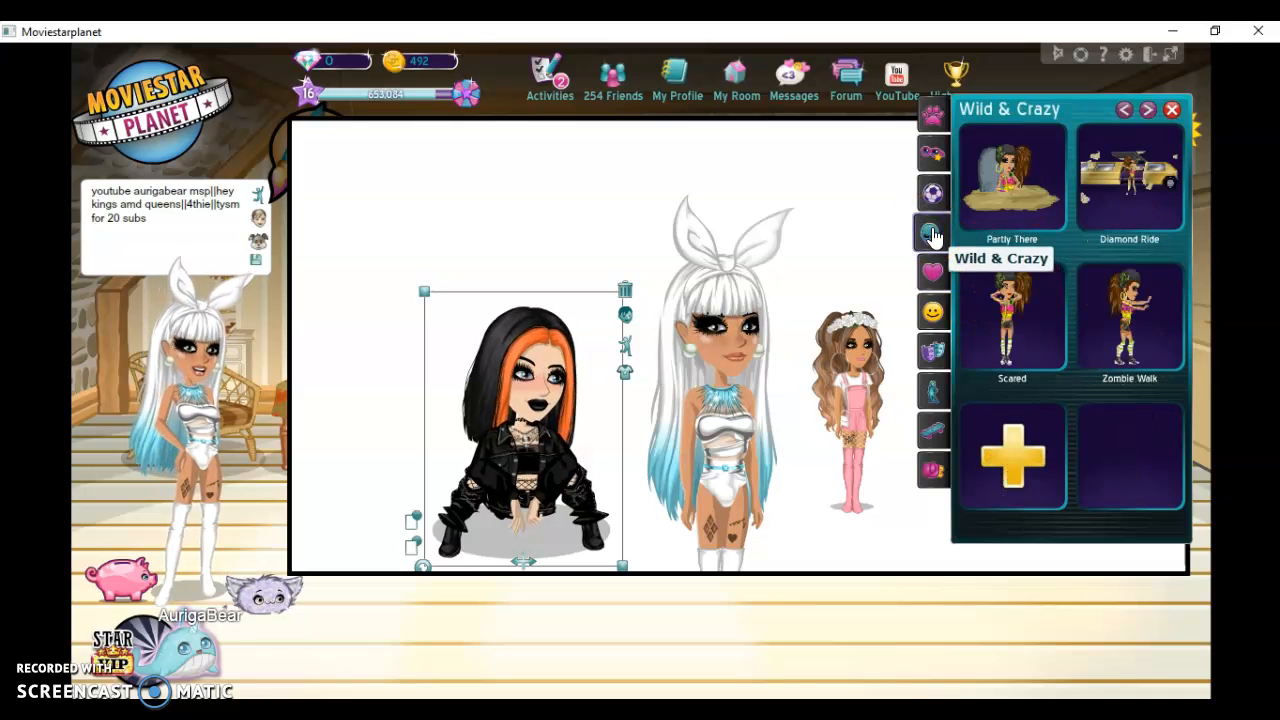
click(1028, 176)
click(931, 196)
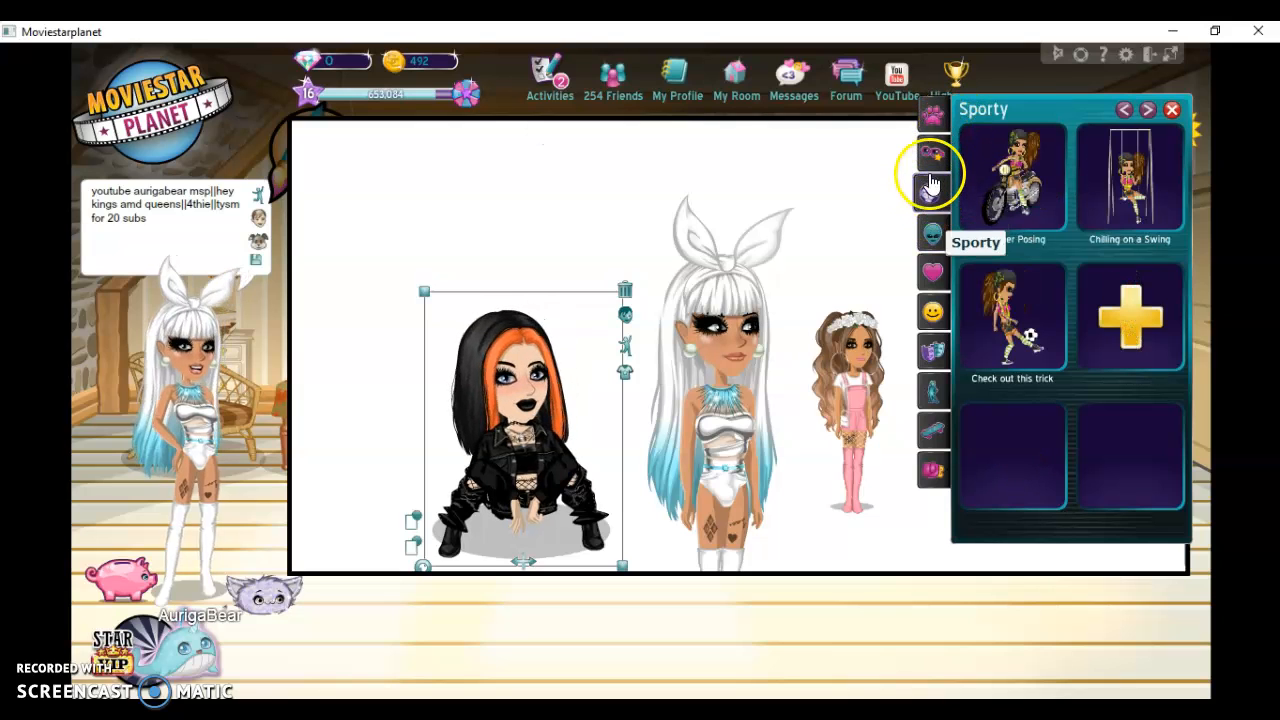
click(1122, 207)
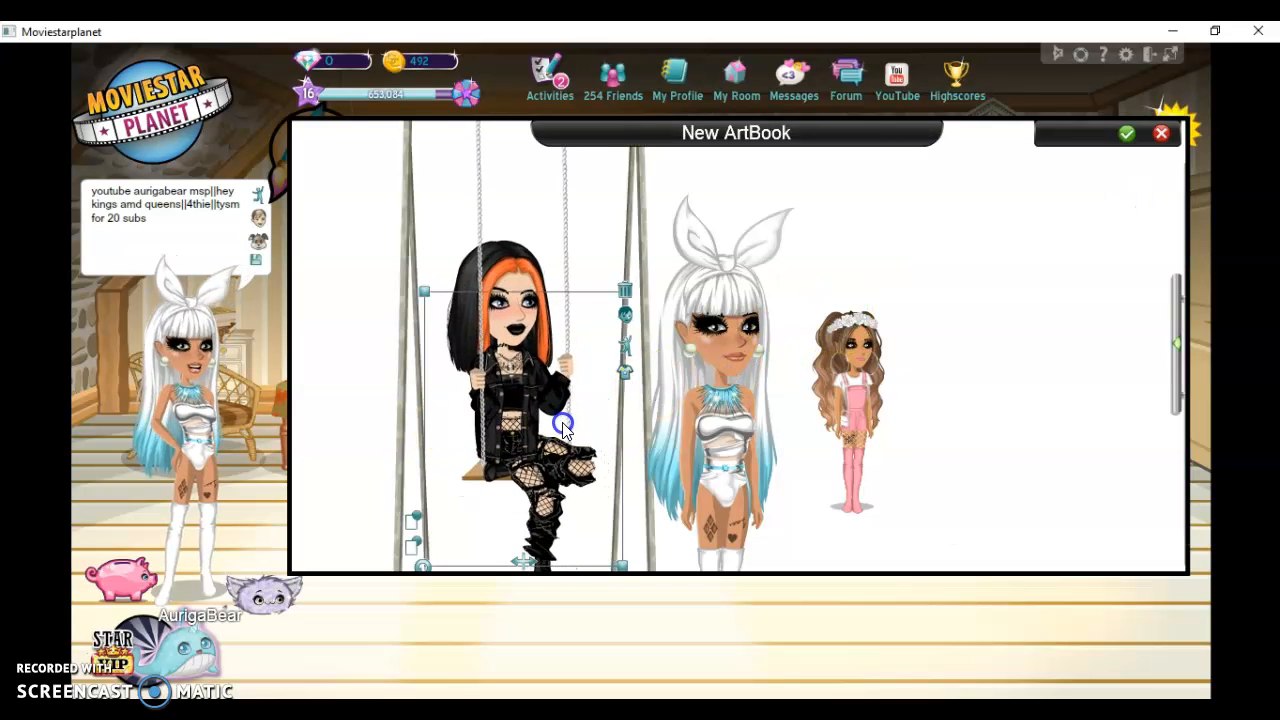
Shift the white-haired avatar slightly away from the swing and give it a seated hand-on-chin pose from the Poses animations
drag(727, 467, 759, 421)
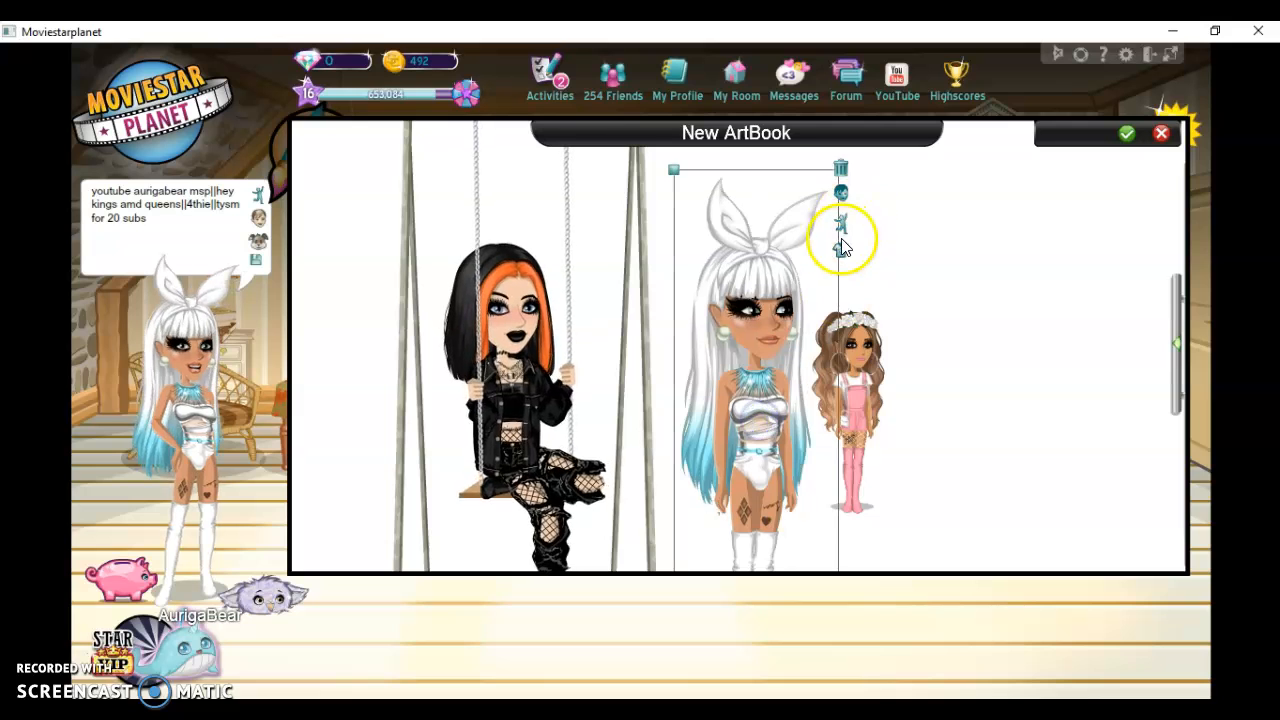
click(841, 224)
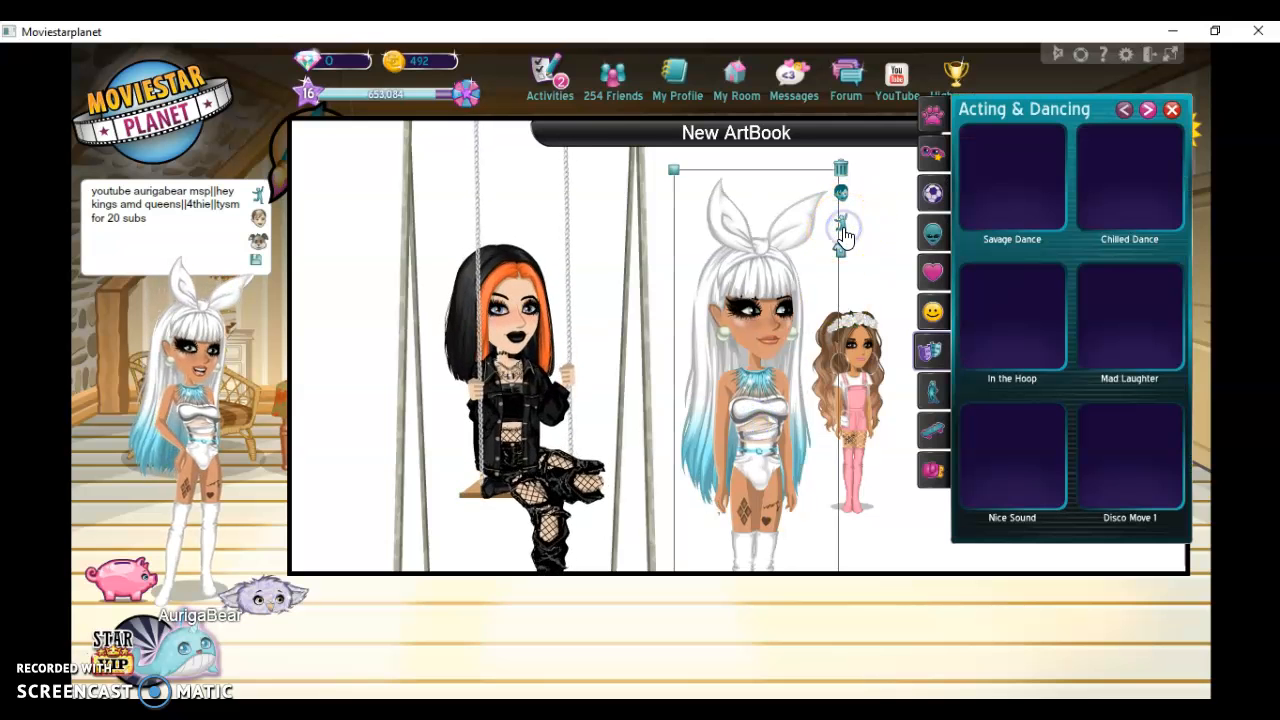
click(935, 392)
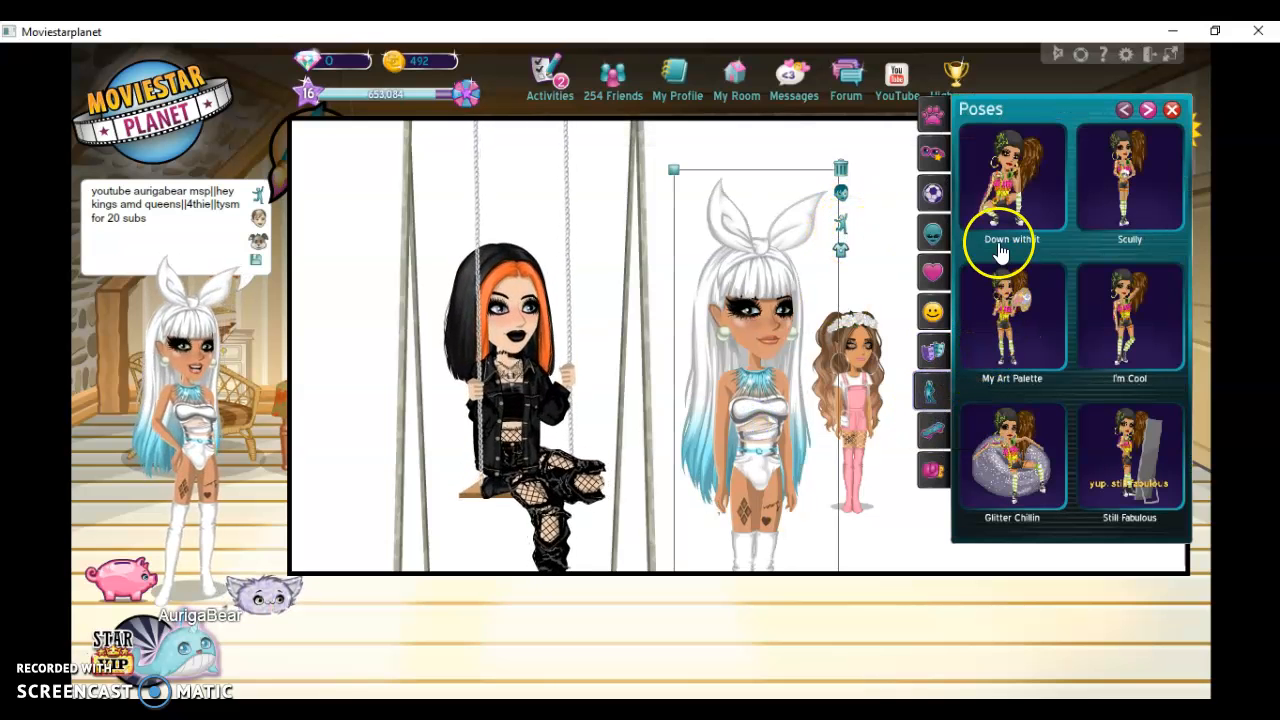
drag(757, 390, 958, 433)
Enlarge the pink-clothed character to about the avatar's scale and mirror it horizontally
drag(916, 333, 826, 155)
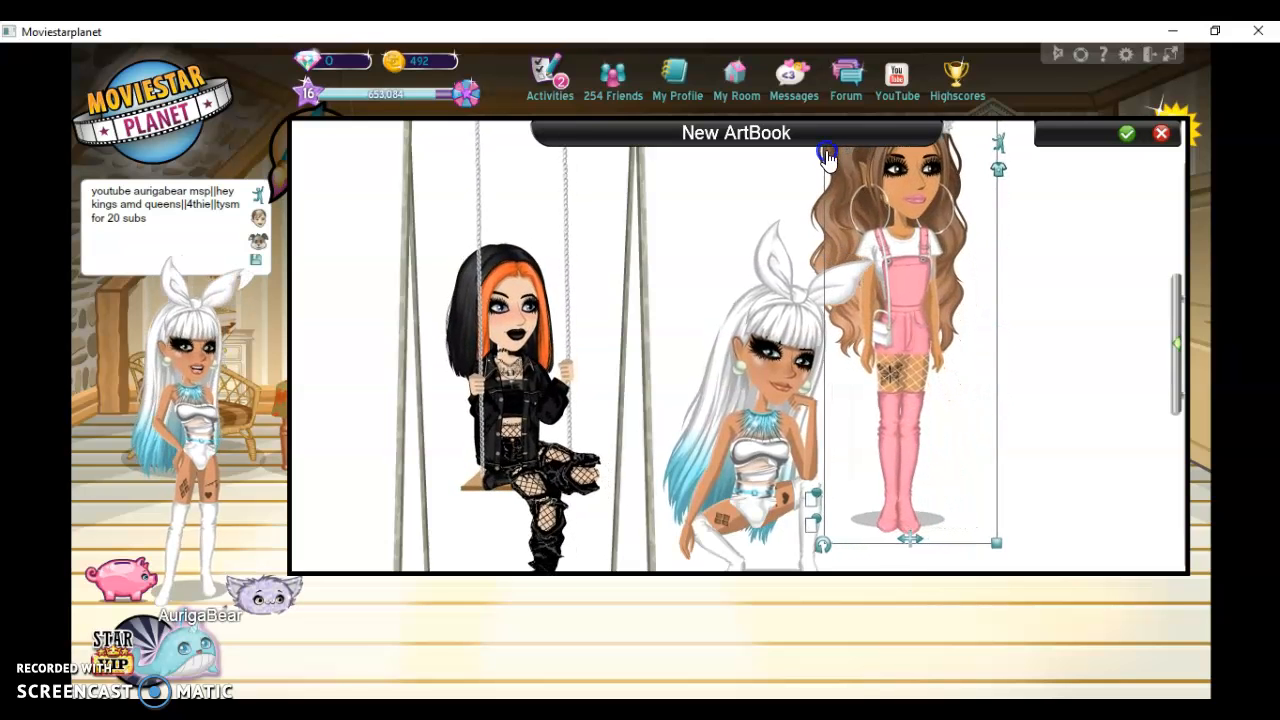
click(900, 538)
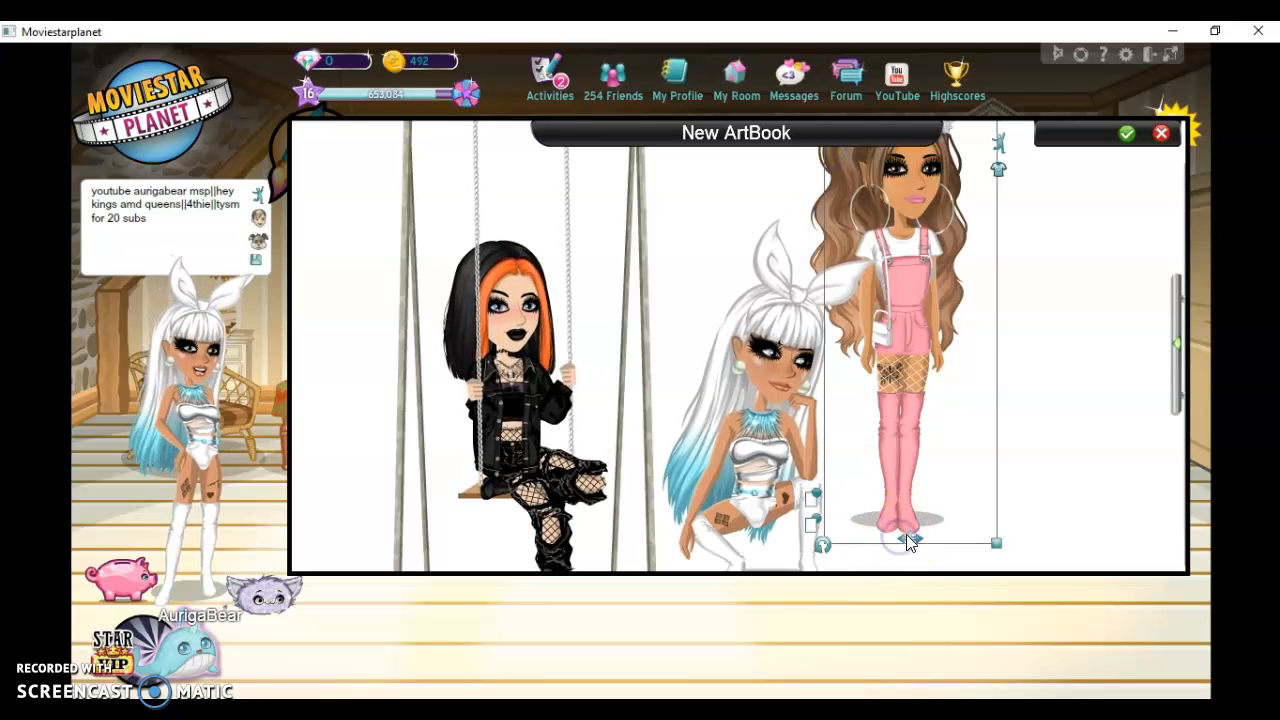
click(906, 543)
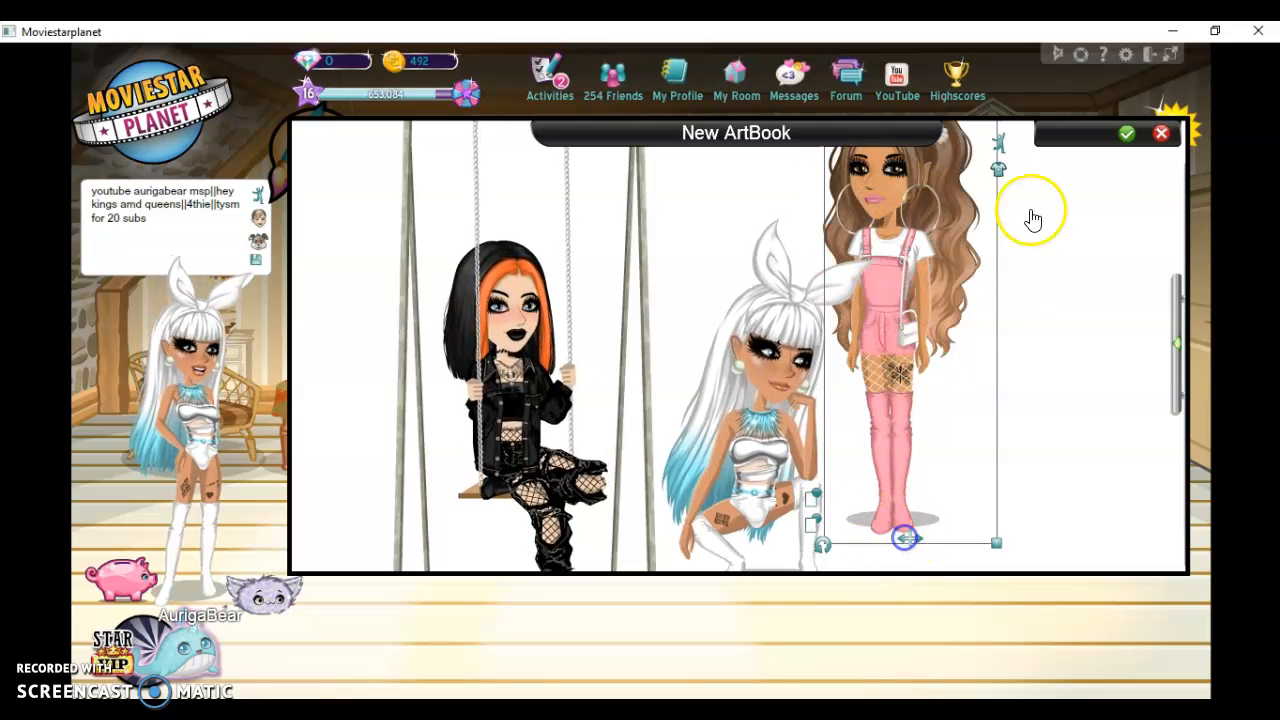
Try the In the Hoop animation on the pink-clothed character and reposition it around the white-haired avatar
click(1000, 145)
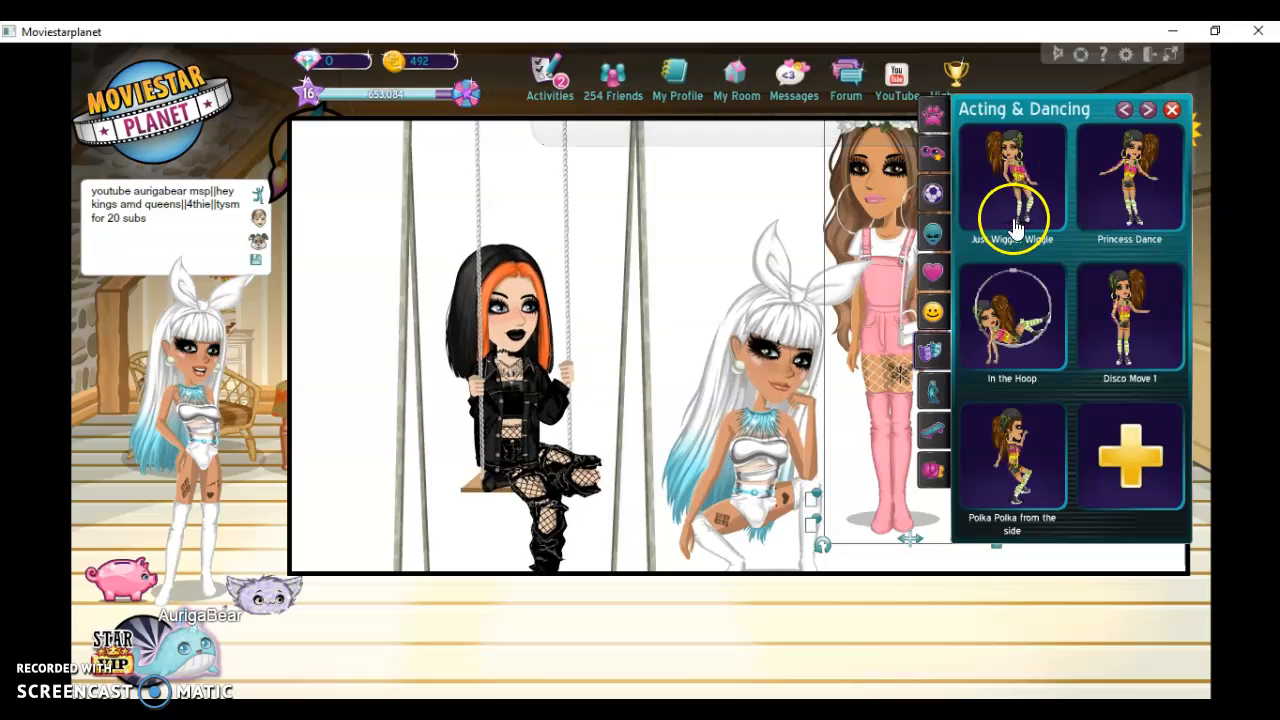
click(970, 336)
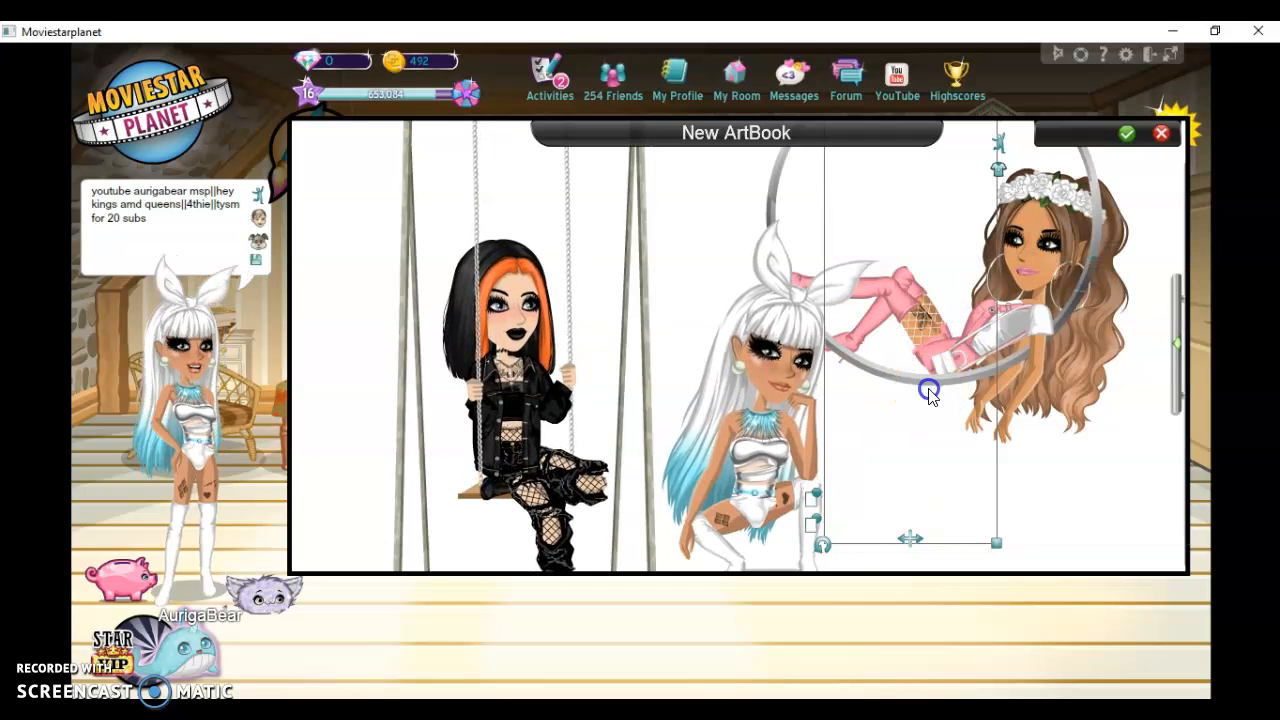
drag(1004, 246, 938, 418)
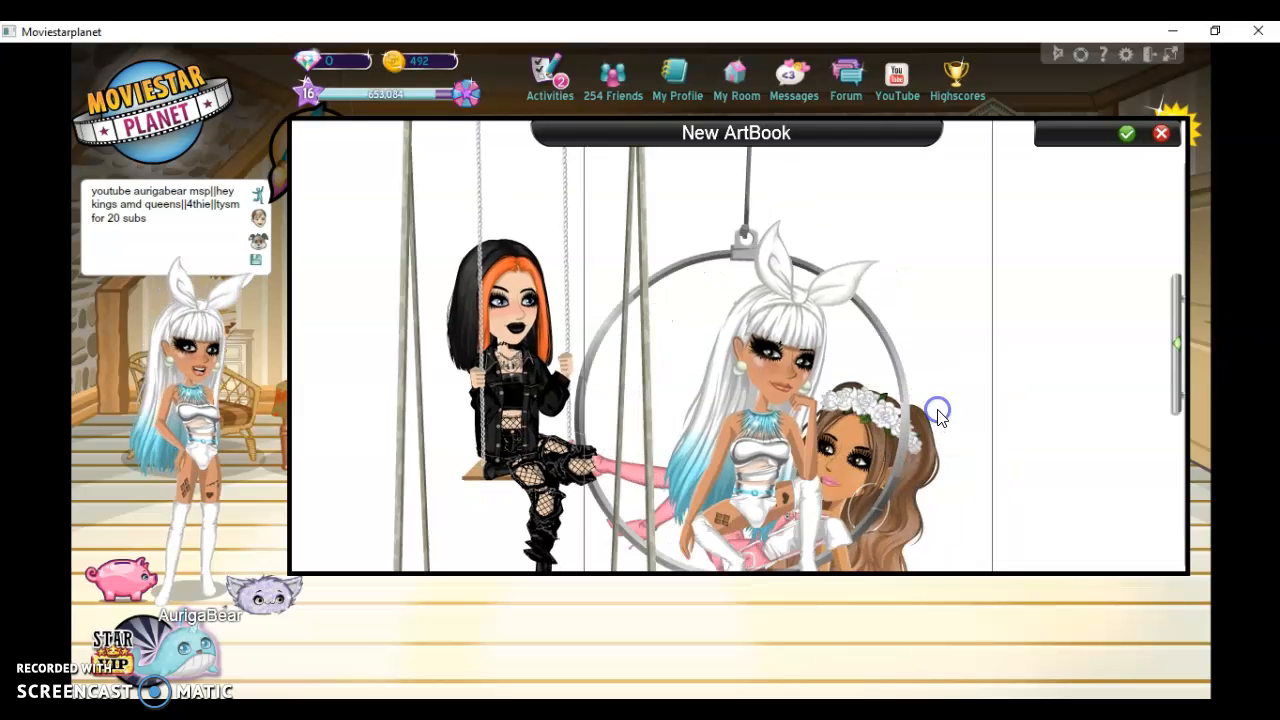
drag(943, 507, 968, 676)
drag(950, 420, 975, 695)
click(1013, 220)
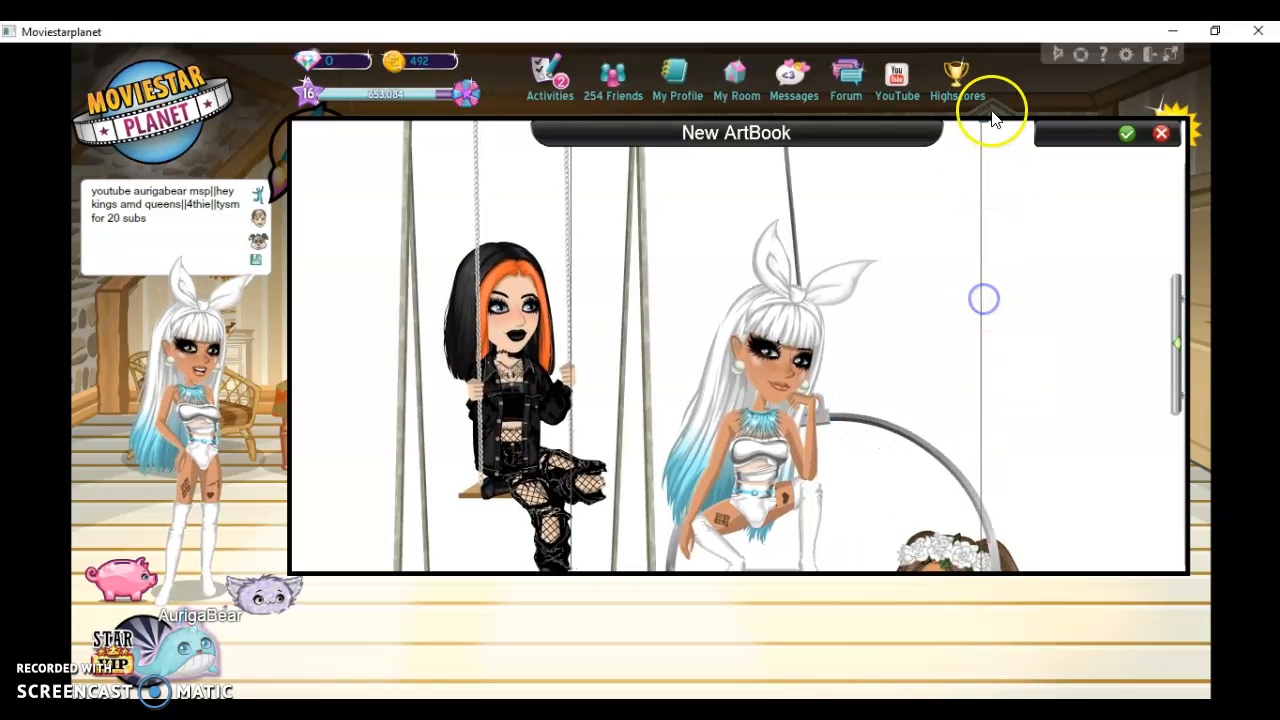
click(986, 640)
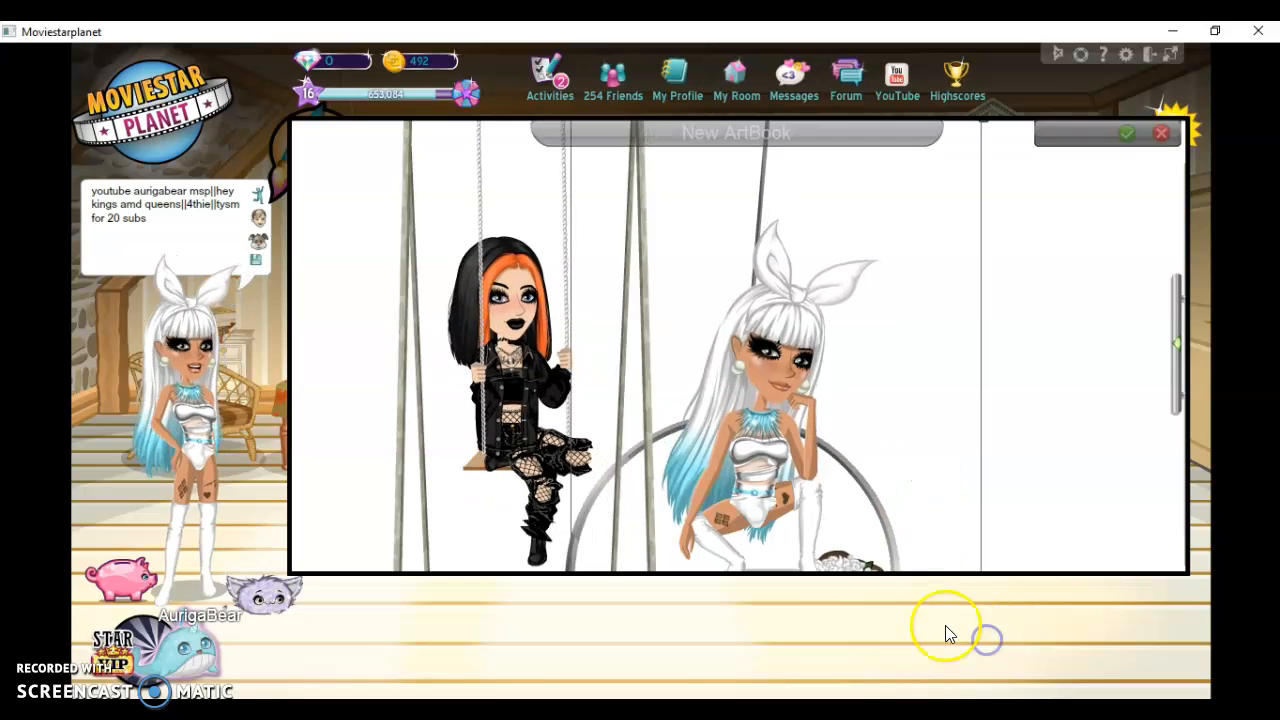
click(954, 302)
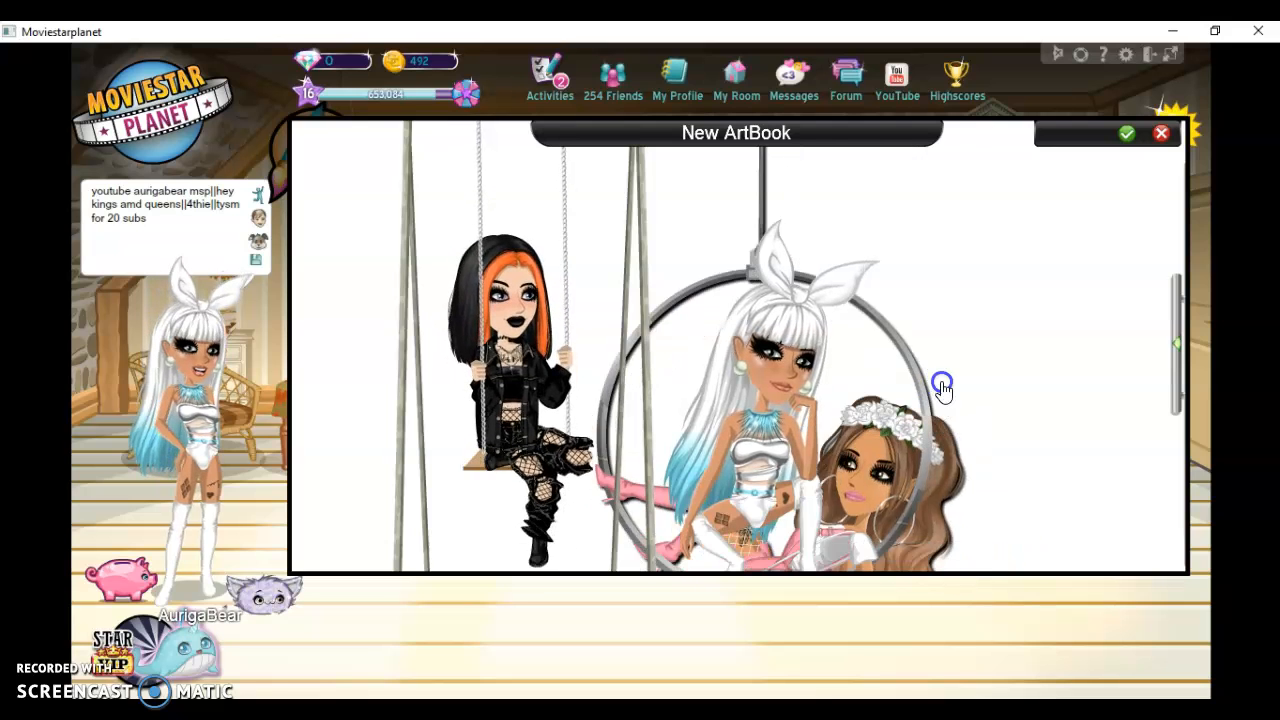
drag(912, 273, 891, 248)
drag(1018, 514, 940, 368)
drag(908, 295, 933, 562)
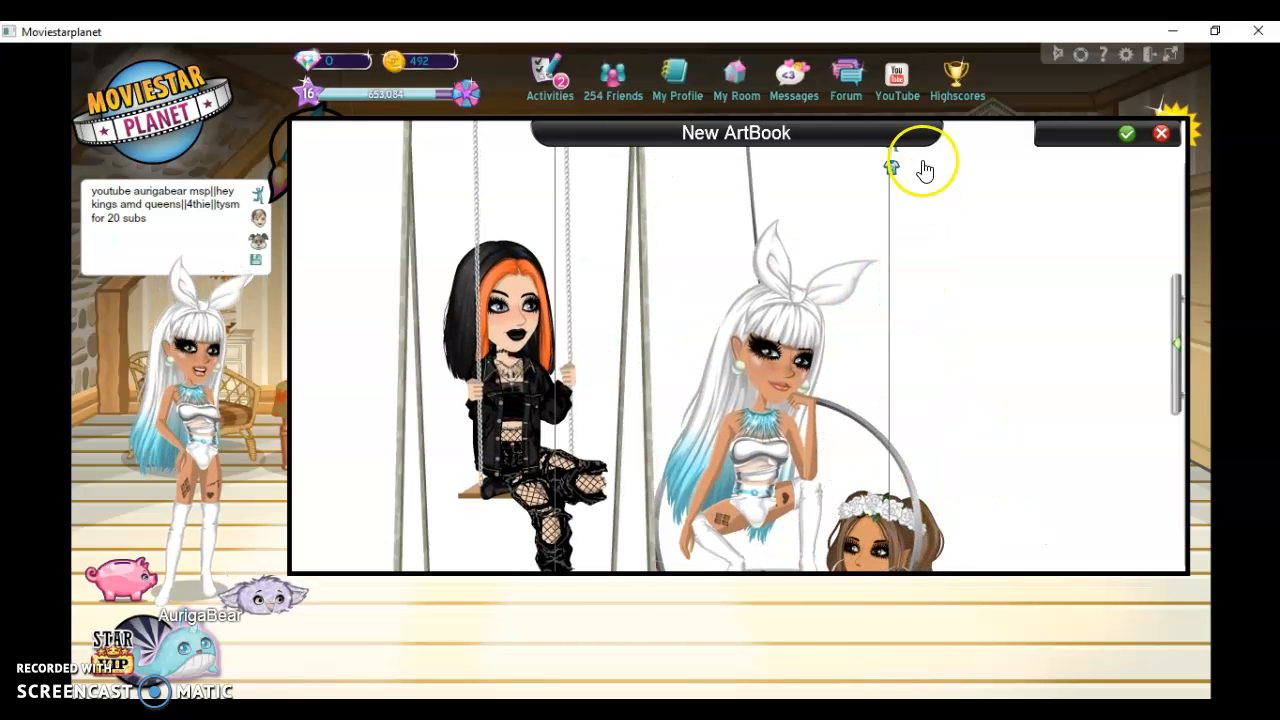
Give the pink-clothed character a standing hand-on-hip pose from the Poses animations and move it to the right of the white-haired avatar
click(893, 155)
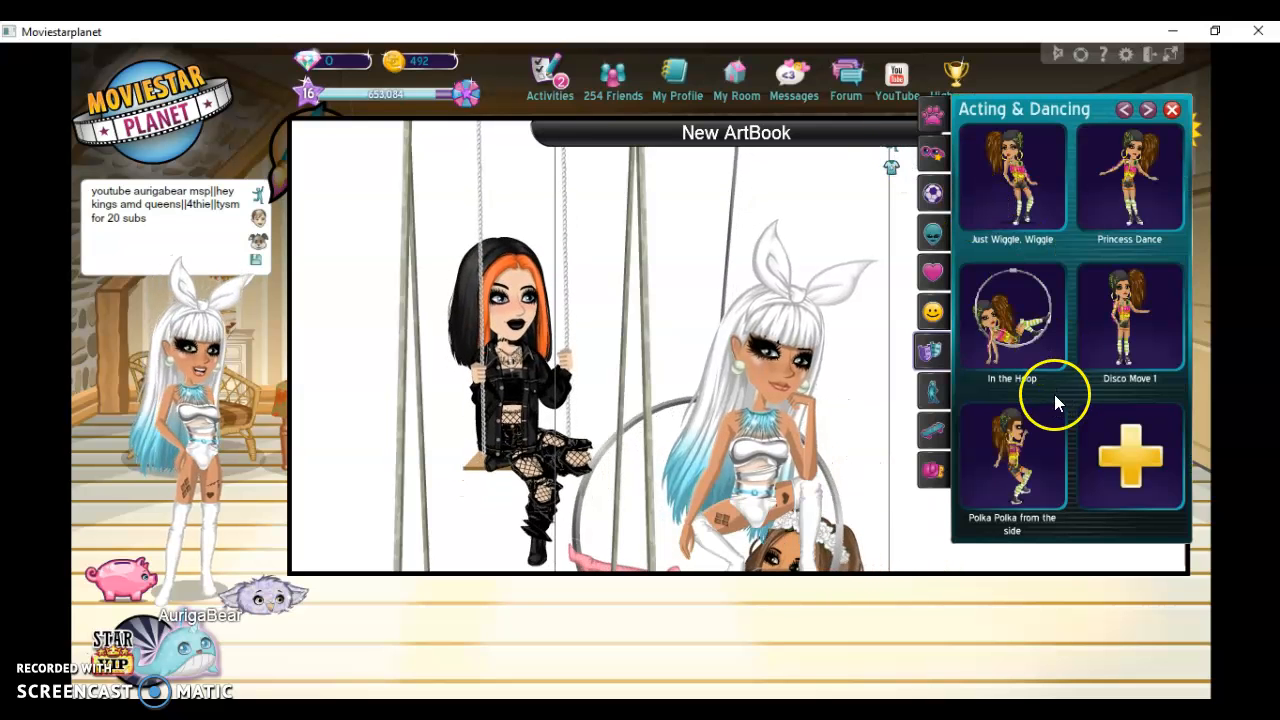
click(935, 392)
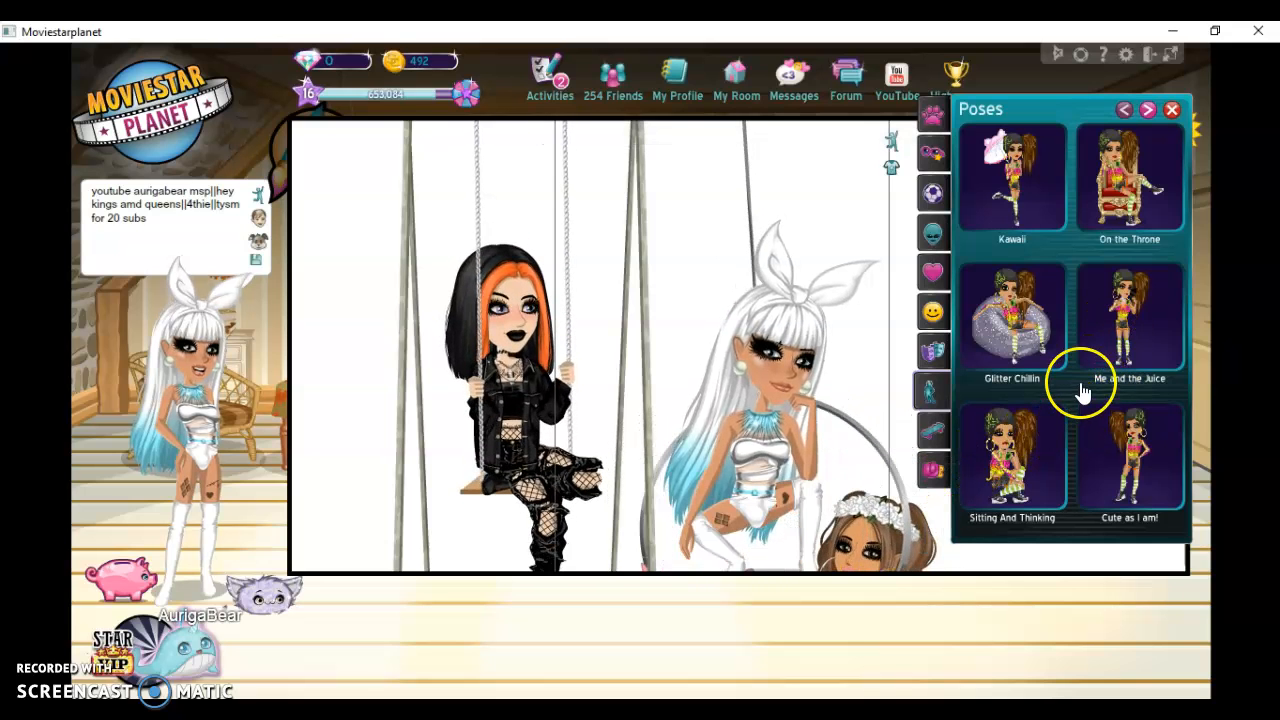
click(889, 577)
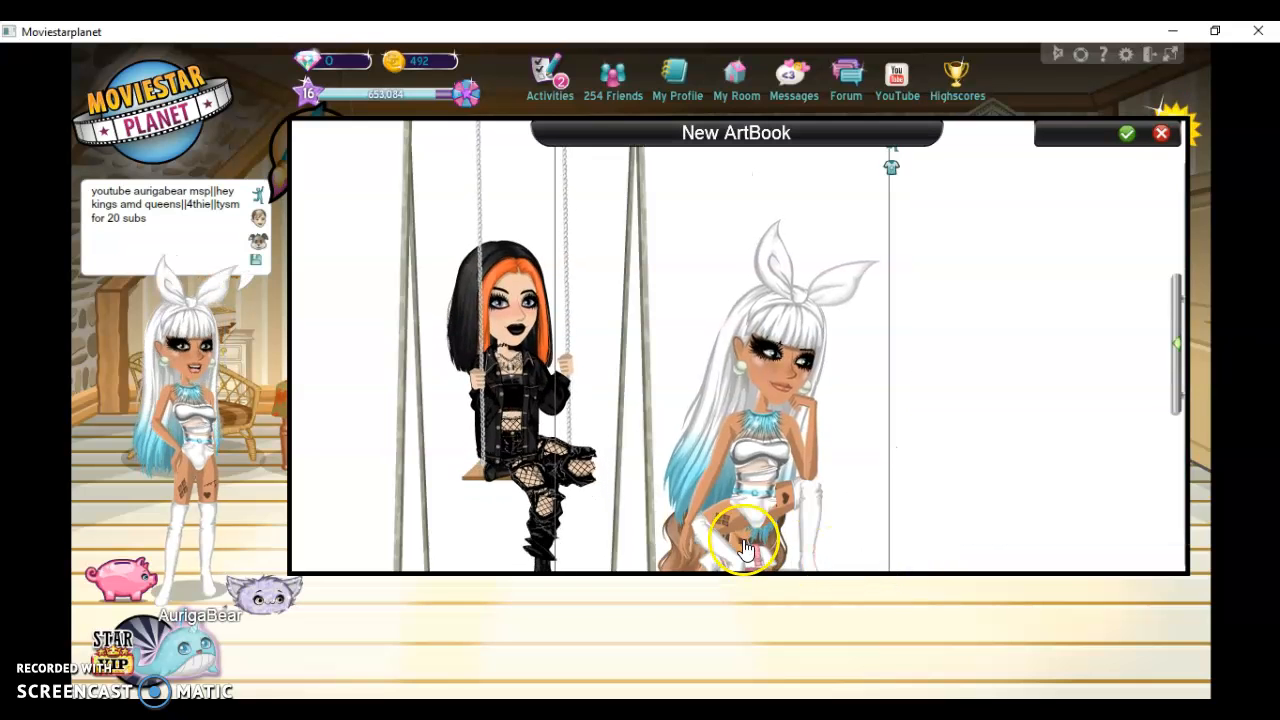
click(669, 543)
drag(943, 415, 943, 335)
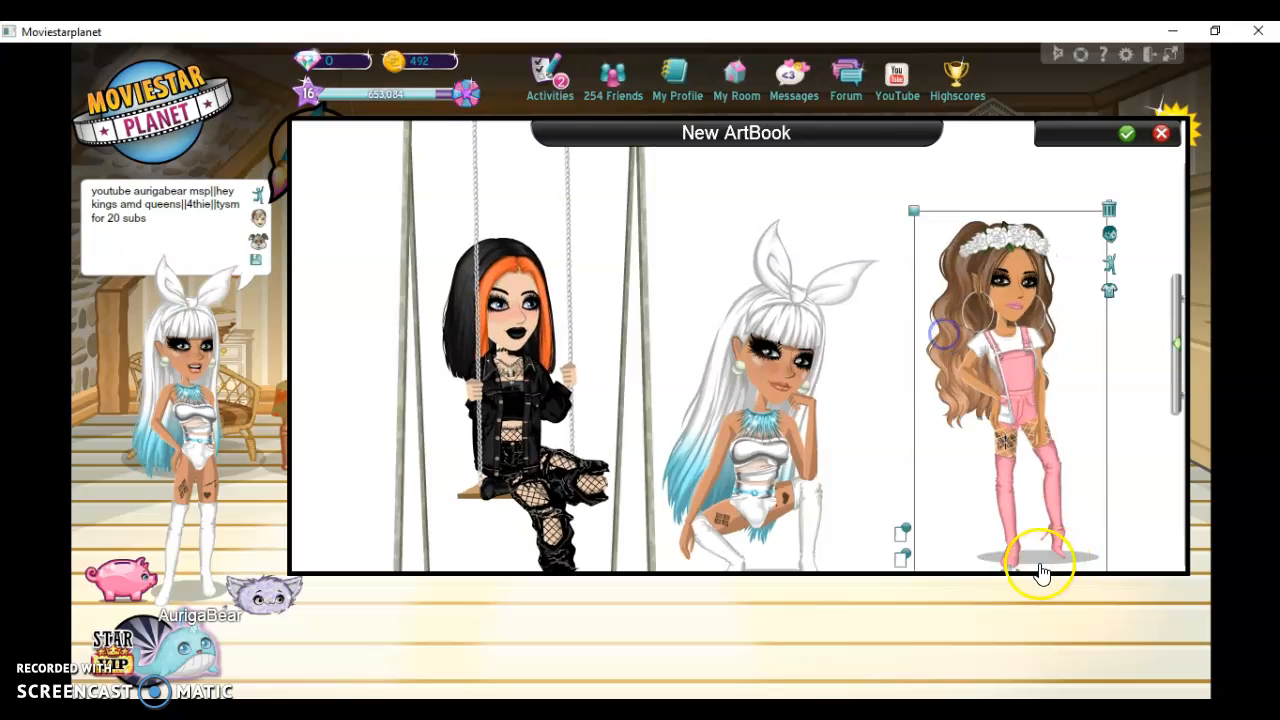
drag(1005, 485, 971, 410)
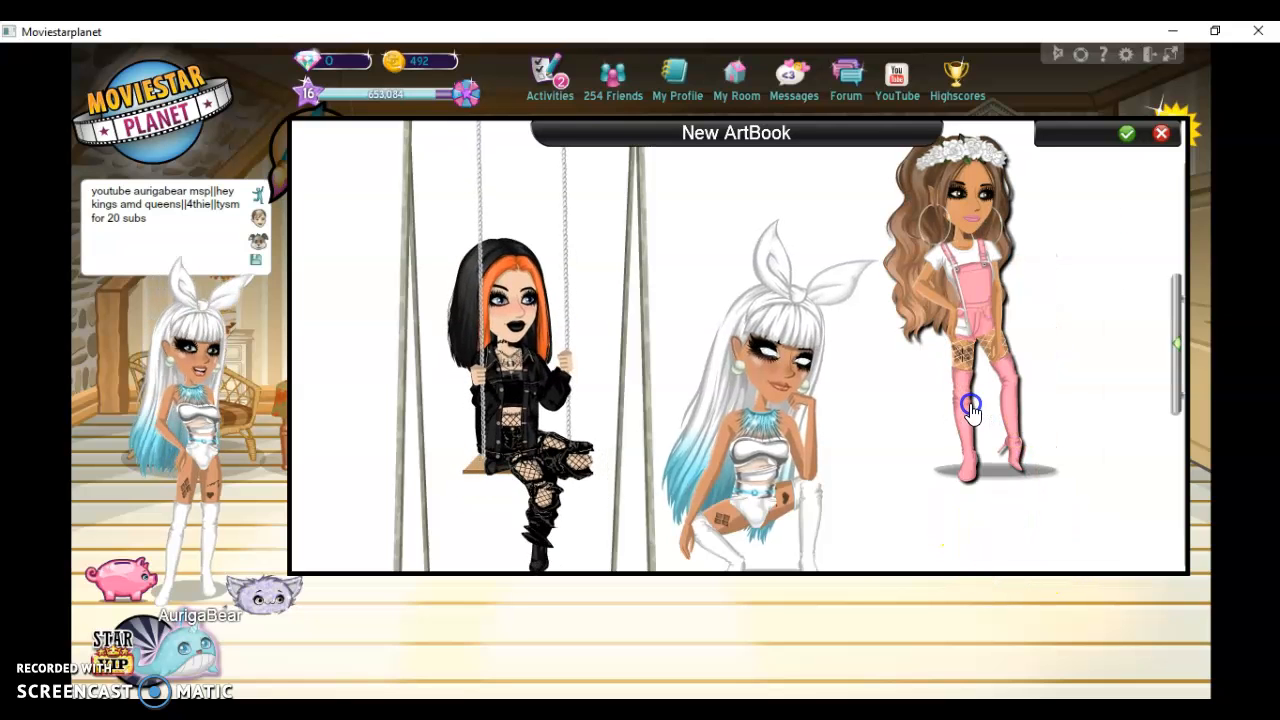
drag(973, 509, 969, 493)
Mirror the pink-clothed character to face the avatar, enlarge it slightly and move it down so its head fits on the canvas
click(953, 489)
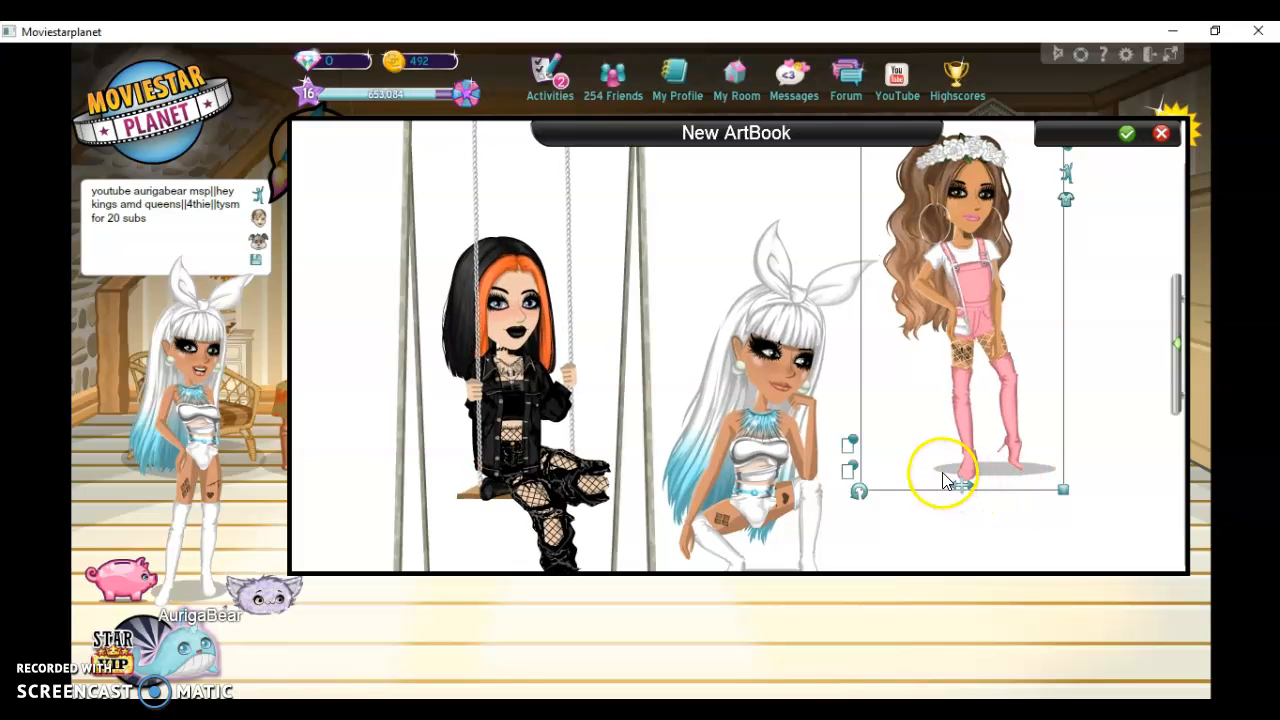
click(958, 488)
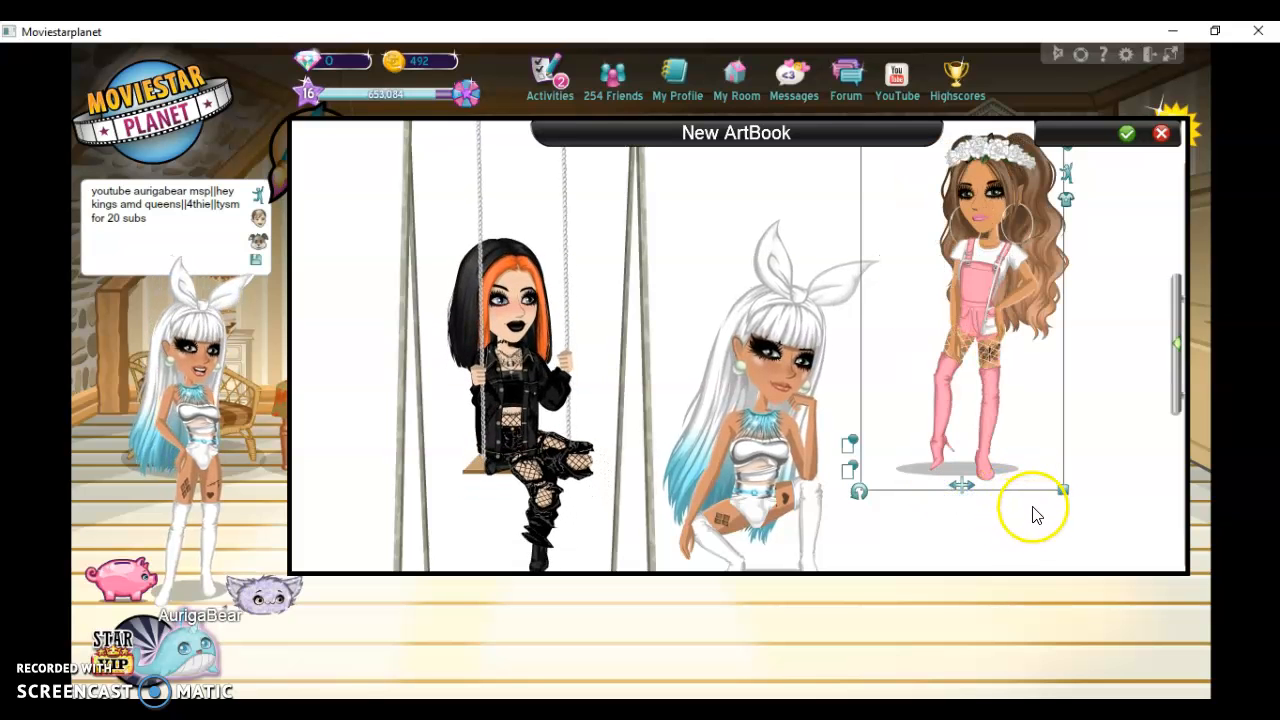
click(1065, 492)
drag(1067, 497, 1096, 552)
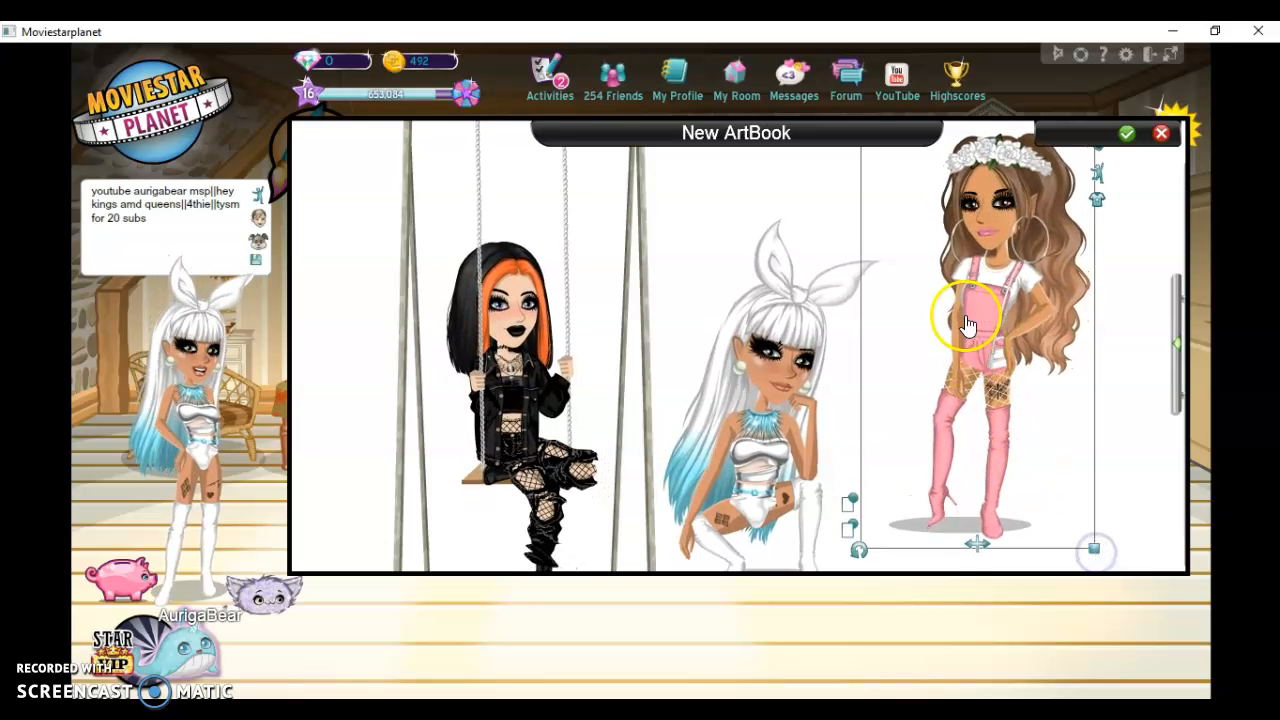
drag(981, 344, 963, 389)
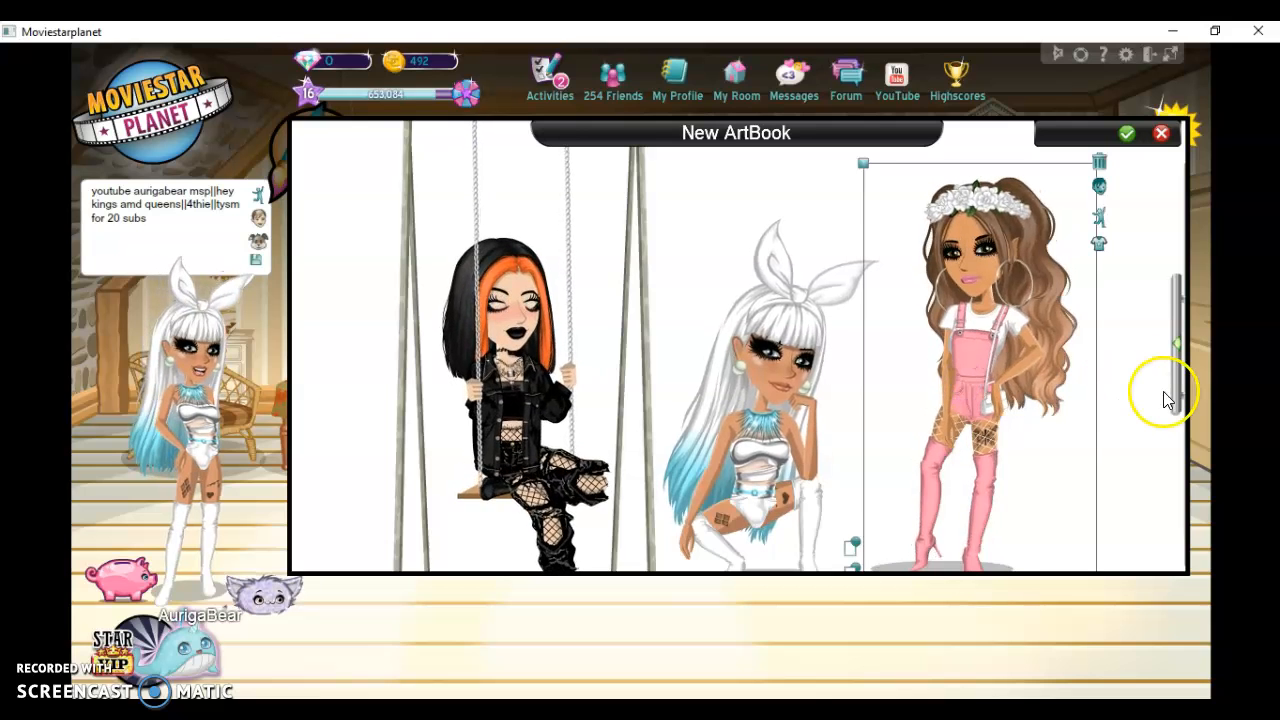
Set the ArtBook background to the film-set scene with pink clouds and green hills, after trying the school locker hallway
click(1180, 352)
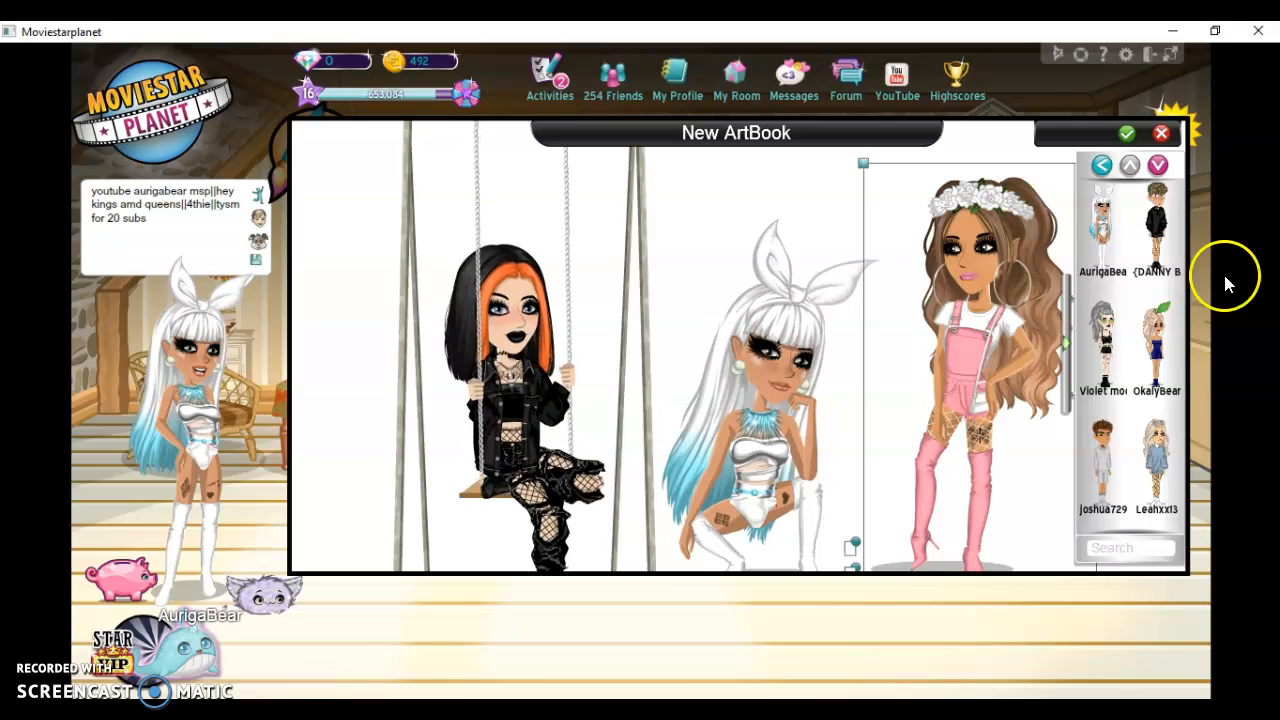
click(1100, 166)
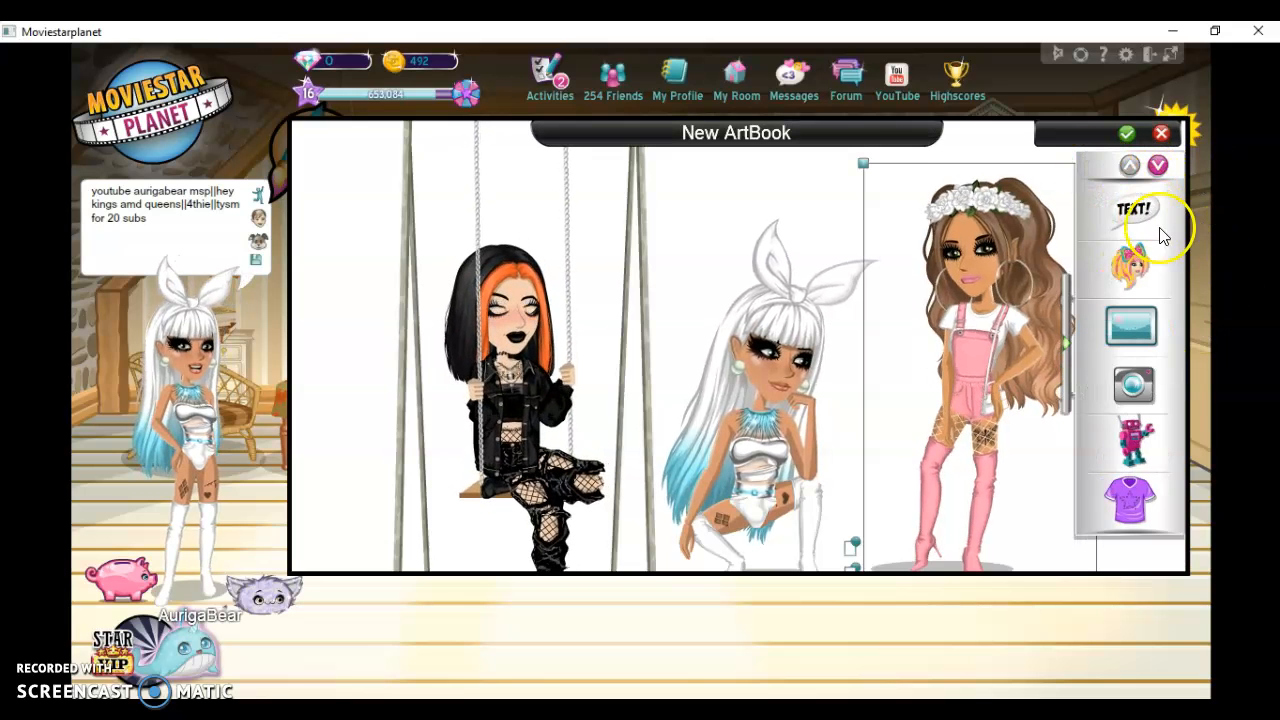
click(1122, 341)
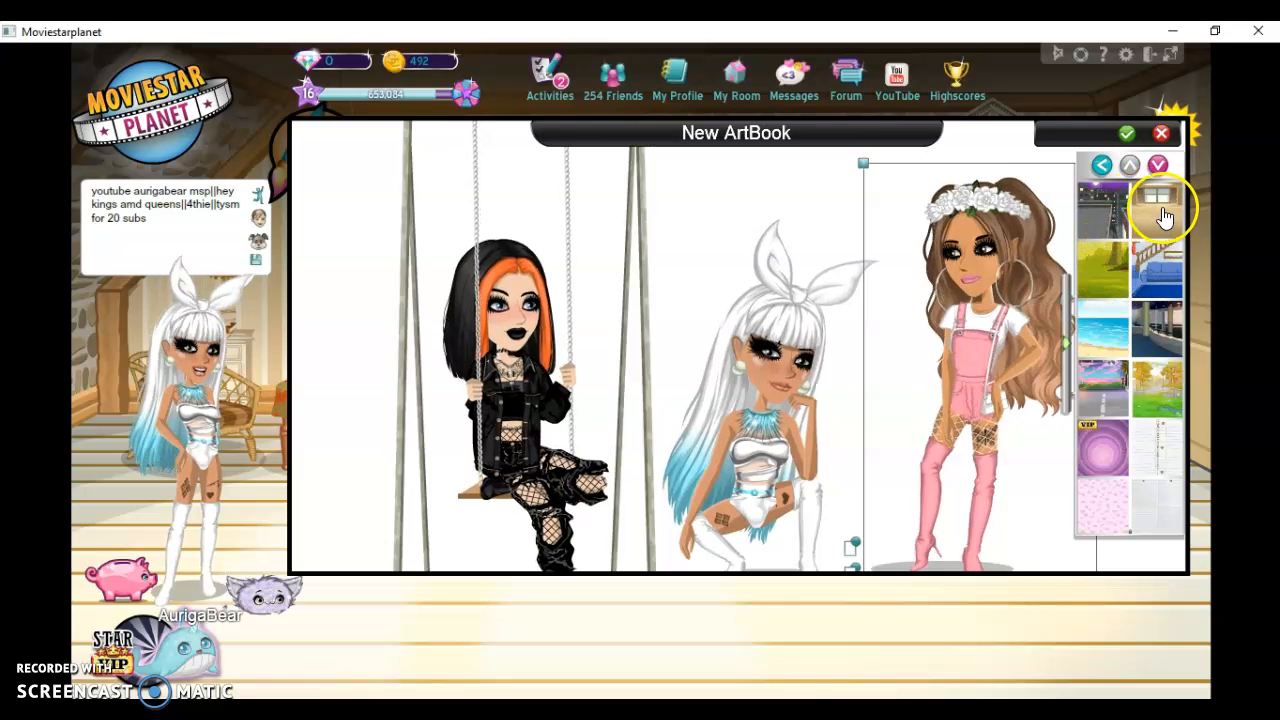
click(1158, 212)
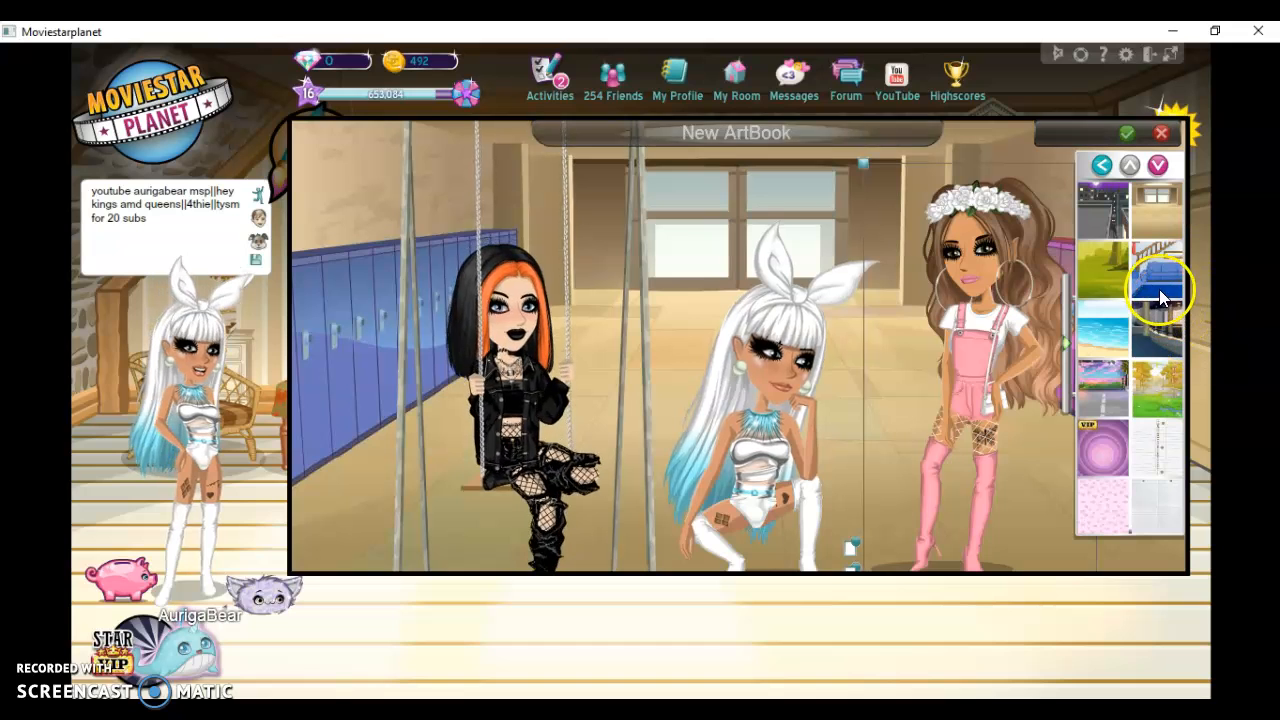
click(1153, 370)
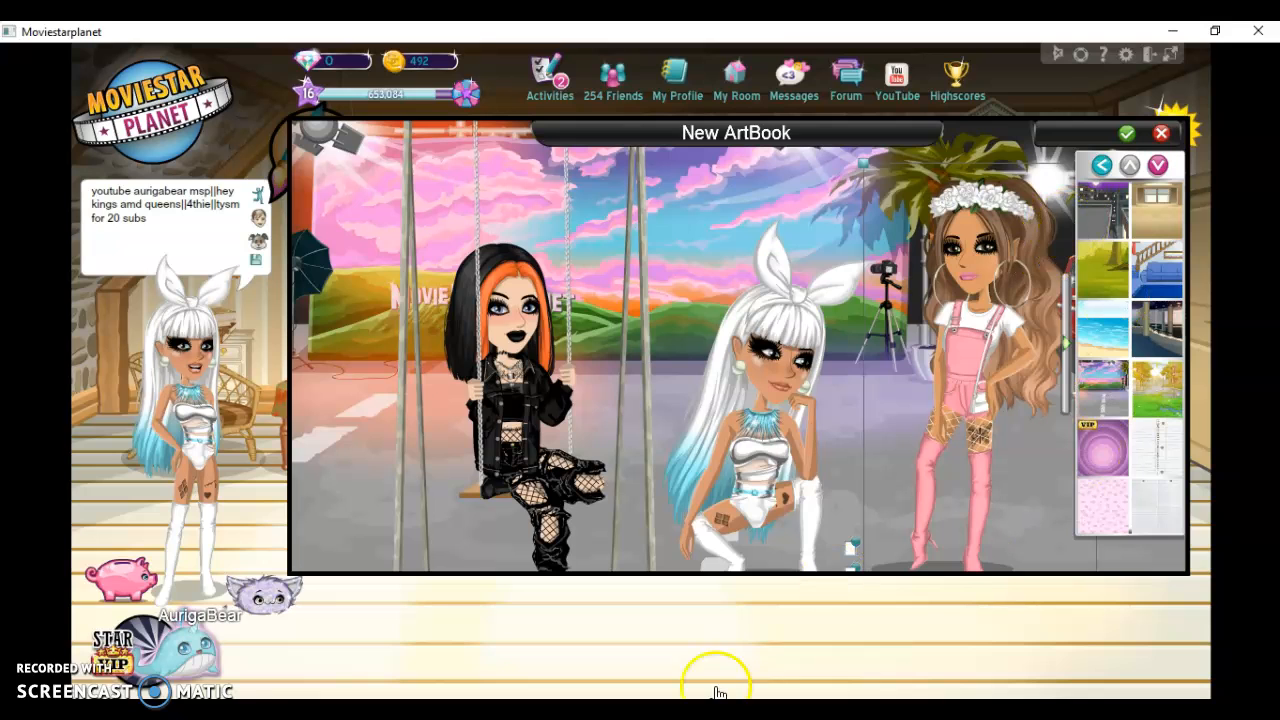
click(724, 712)
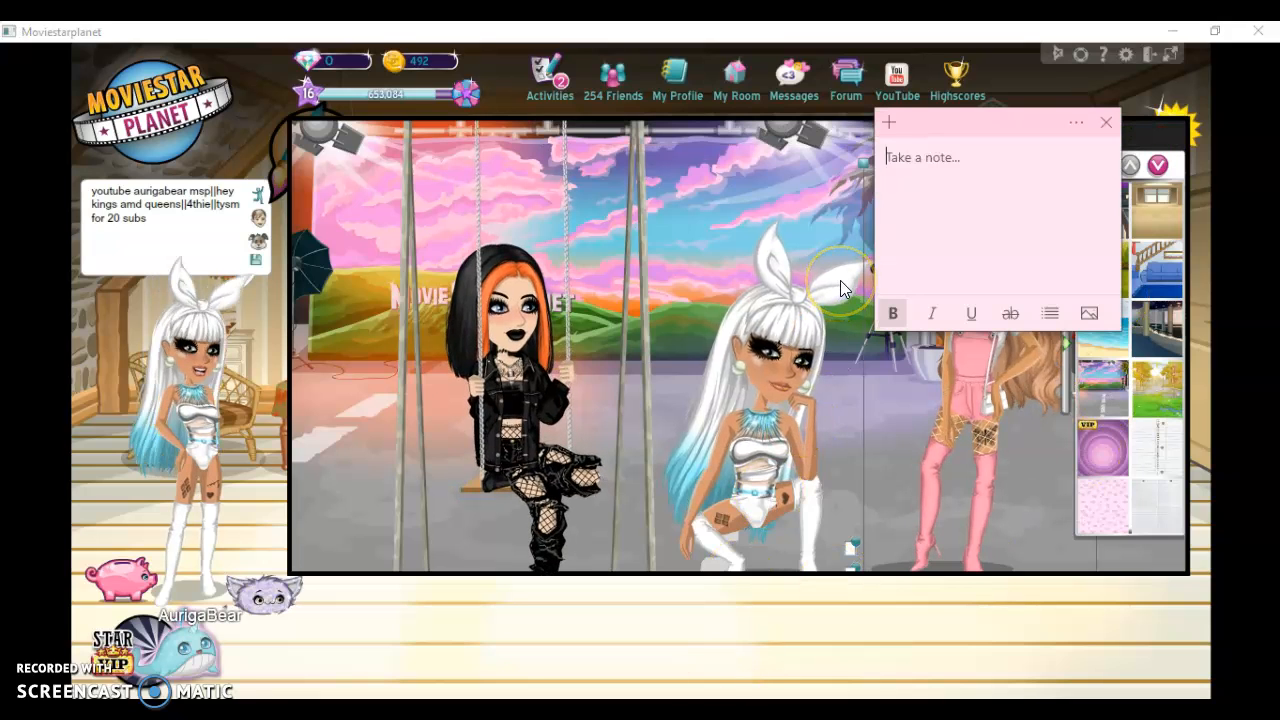
text(we'll )
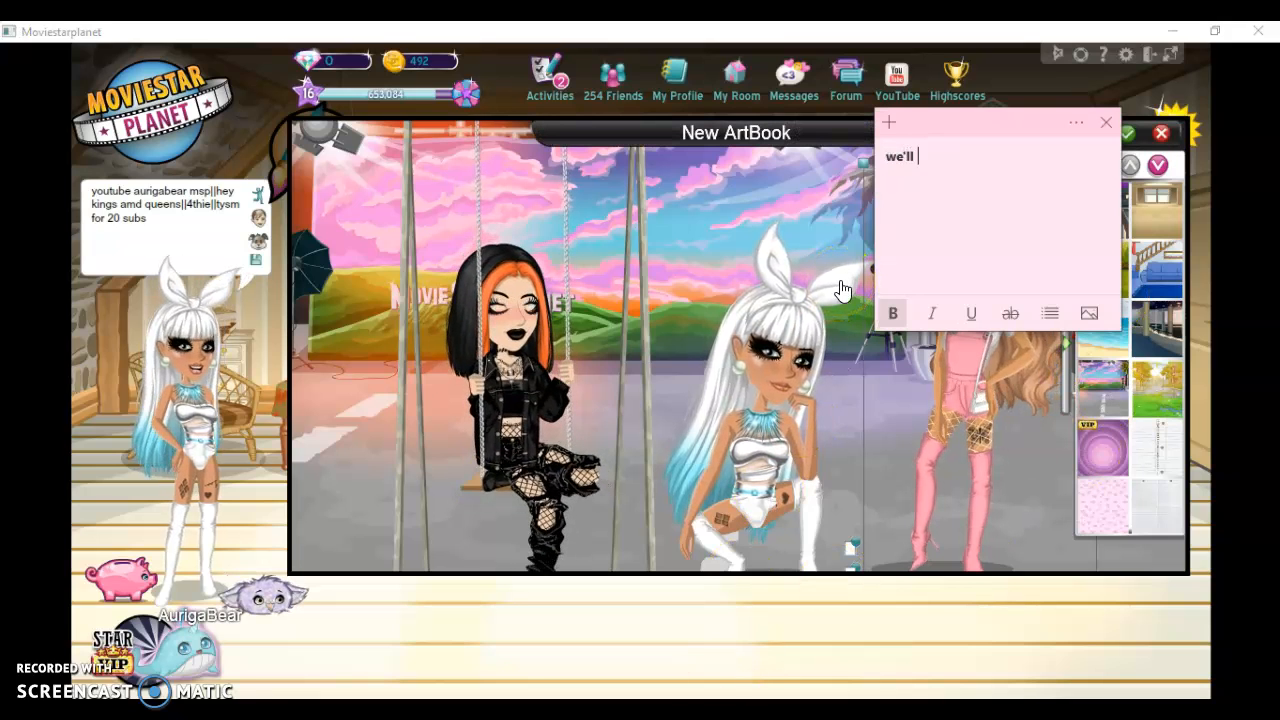
text(just kne)
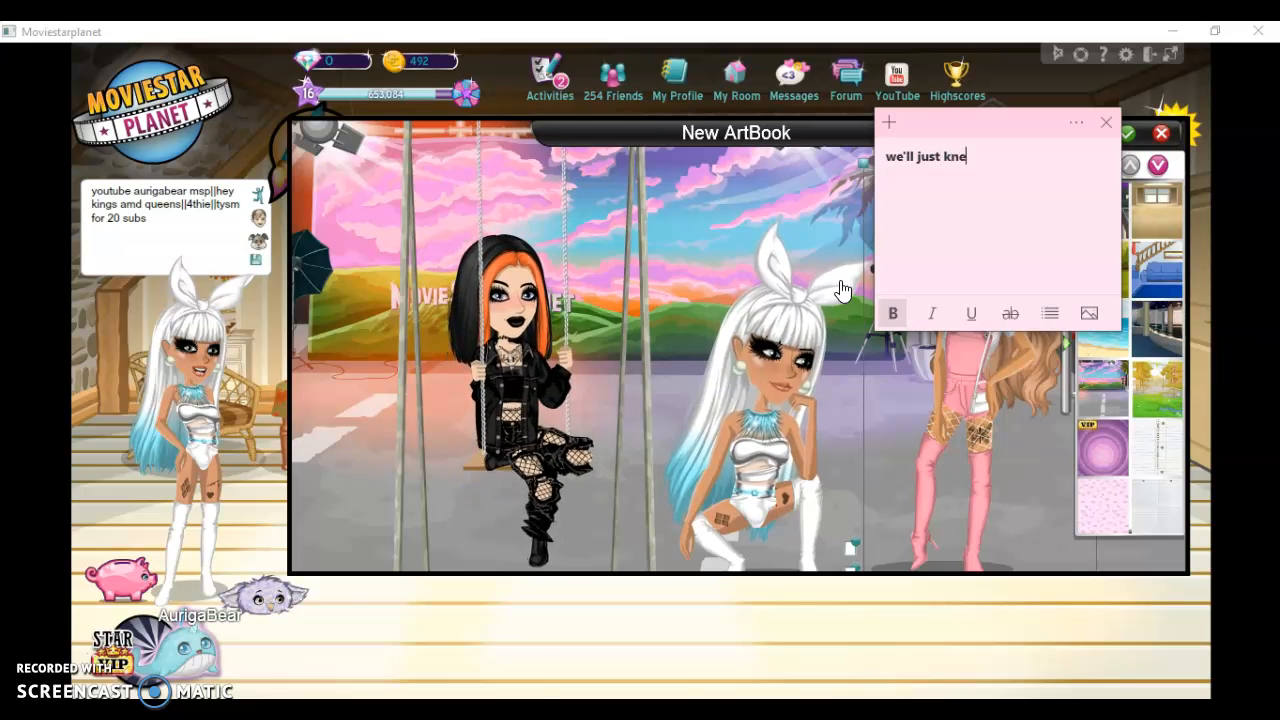
text(ws this)
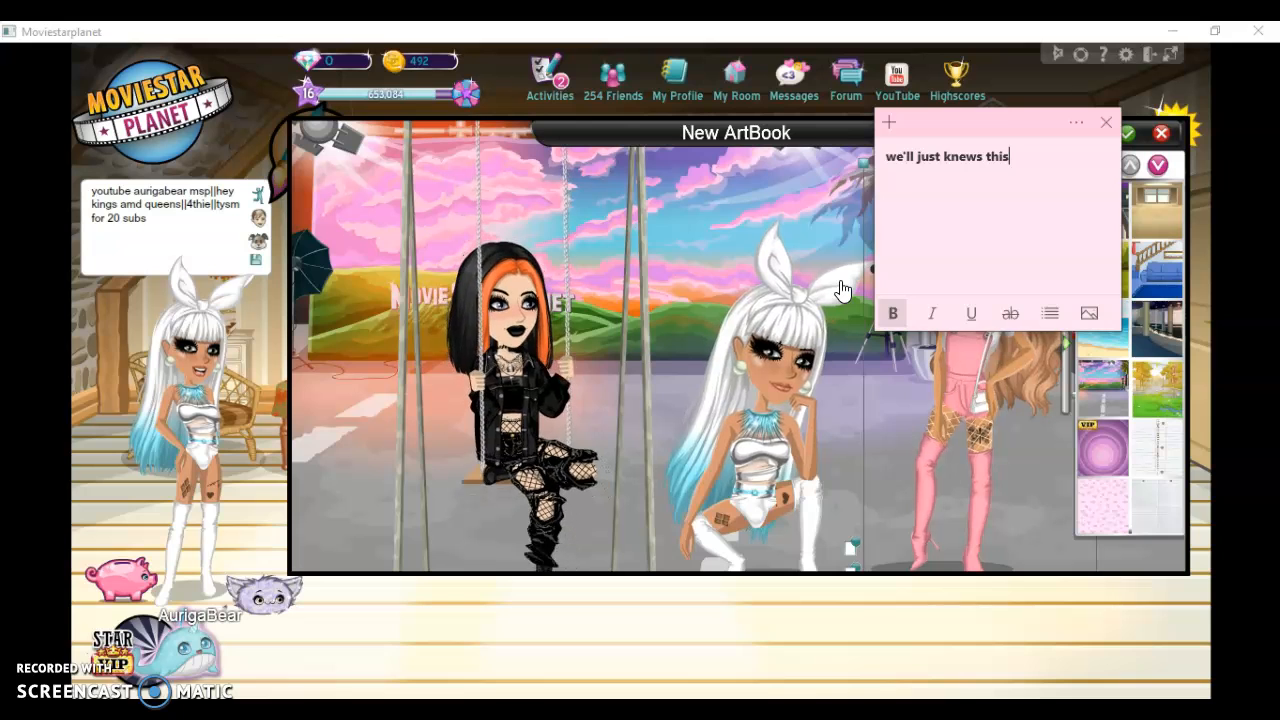
key(BackSpace)
key(BackSpace)
key(BackSpace)
key(BackSpace)
key(BackSpace)
key(BackSpace)
key(BackSpace)
key(BackSpace)
key(BackSpace)
key(BackSpace)
key(BackSpace)
key(BackSpace)
key(BackSpace)
key(BackSpace)
key(BackSpace)
key(BackSpace)
key(BackSpace)
key(BackSpace)
key(BackSpace)
key(BackSpace)
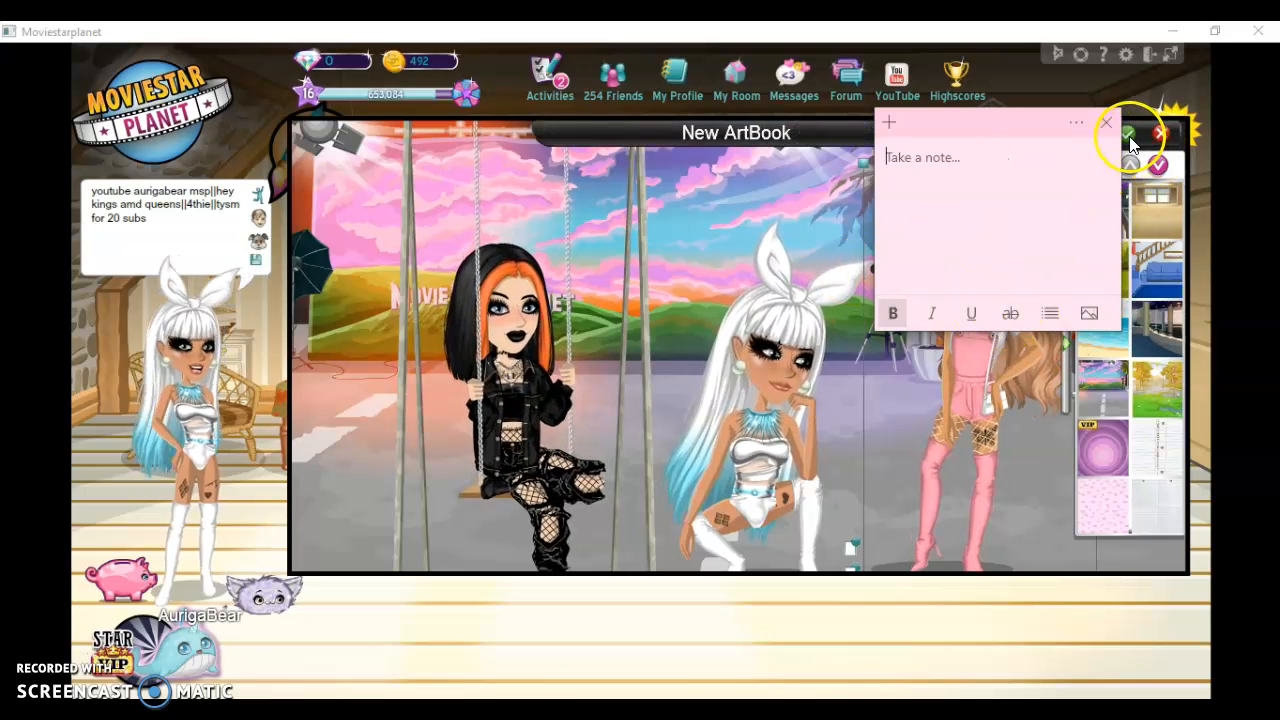
Name the finished ArtBook "for an edit" and save it
click(1000, 500)
click(1127, 137)
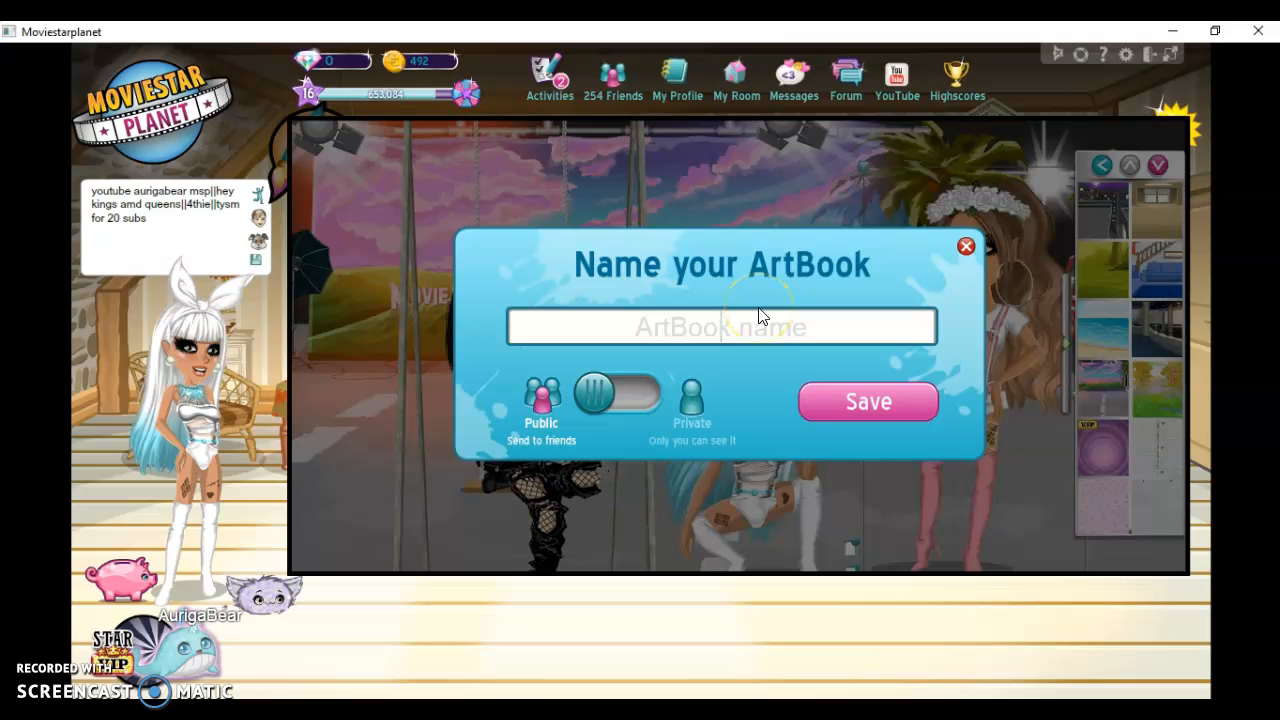
text(for an)
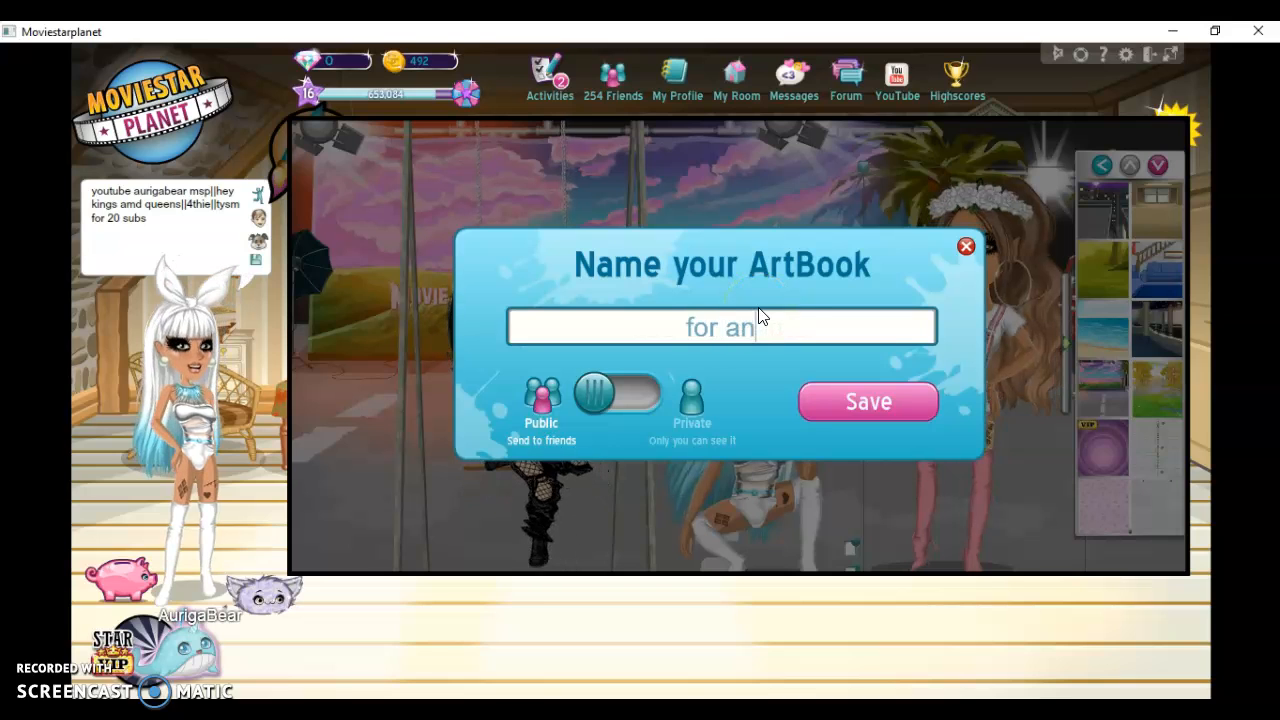
text( edit)
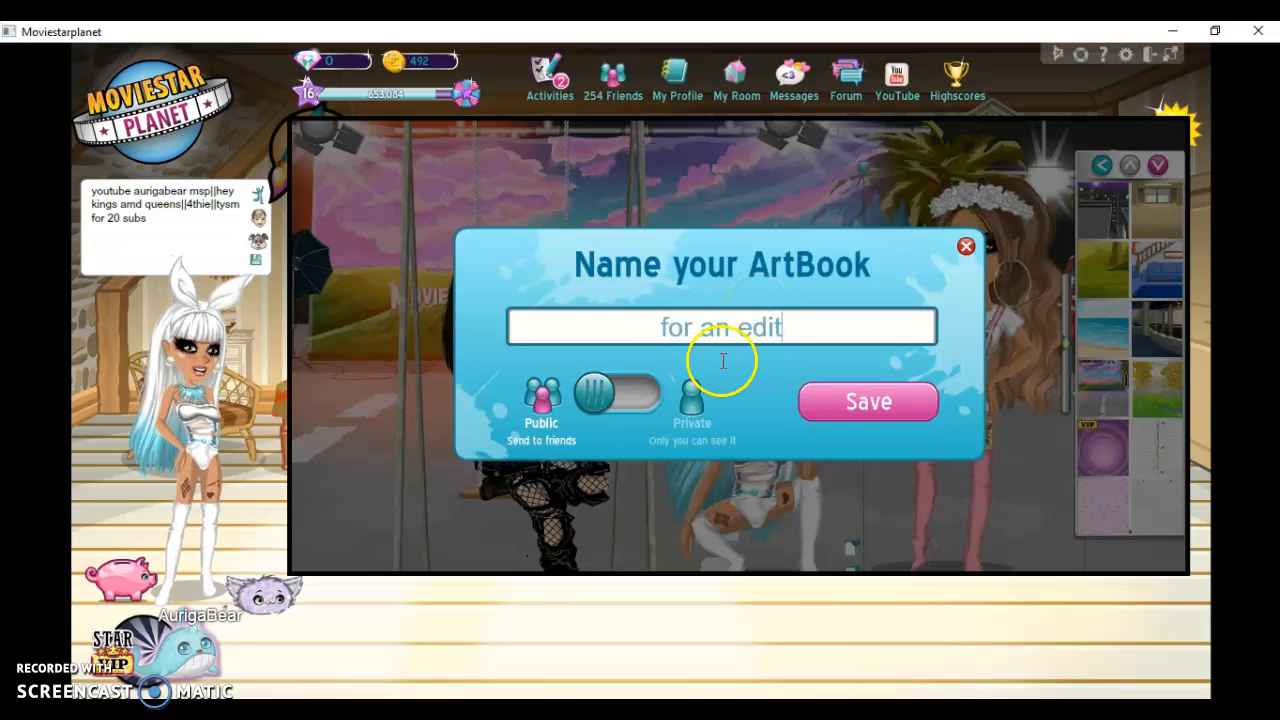
click(605, 394)
click(848, 418)
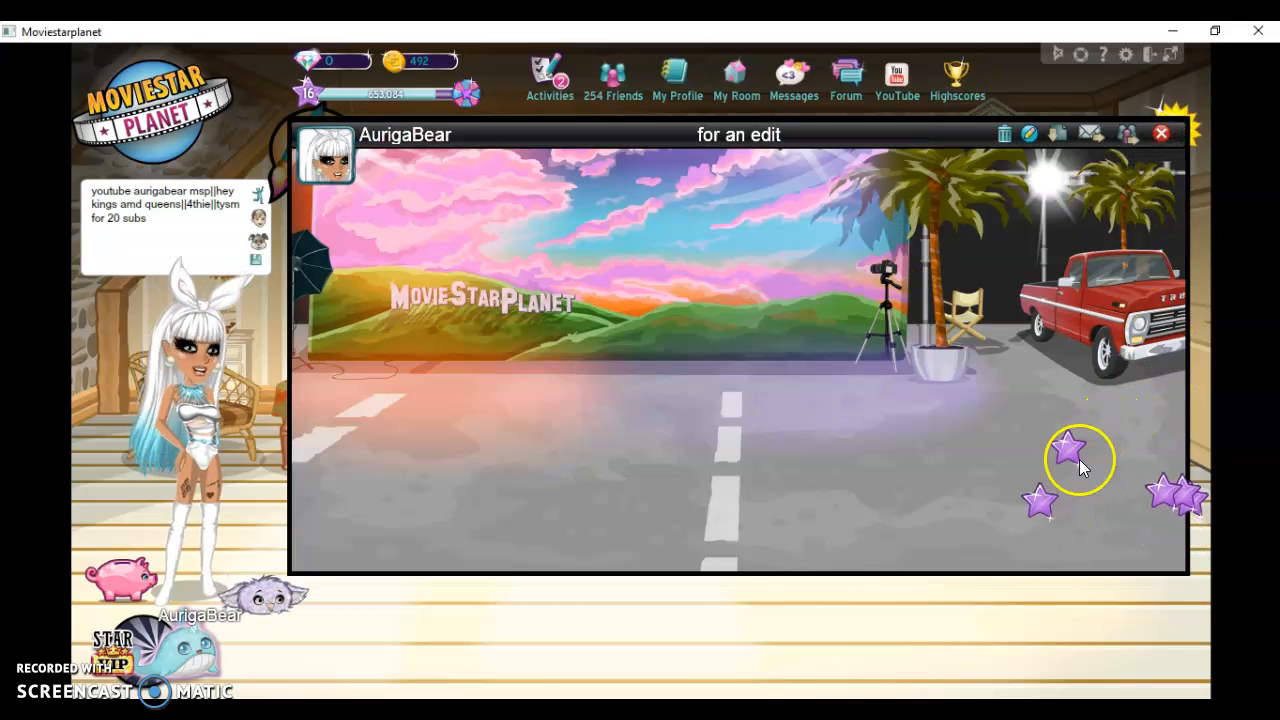
click(1017, 499)
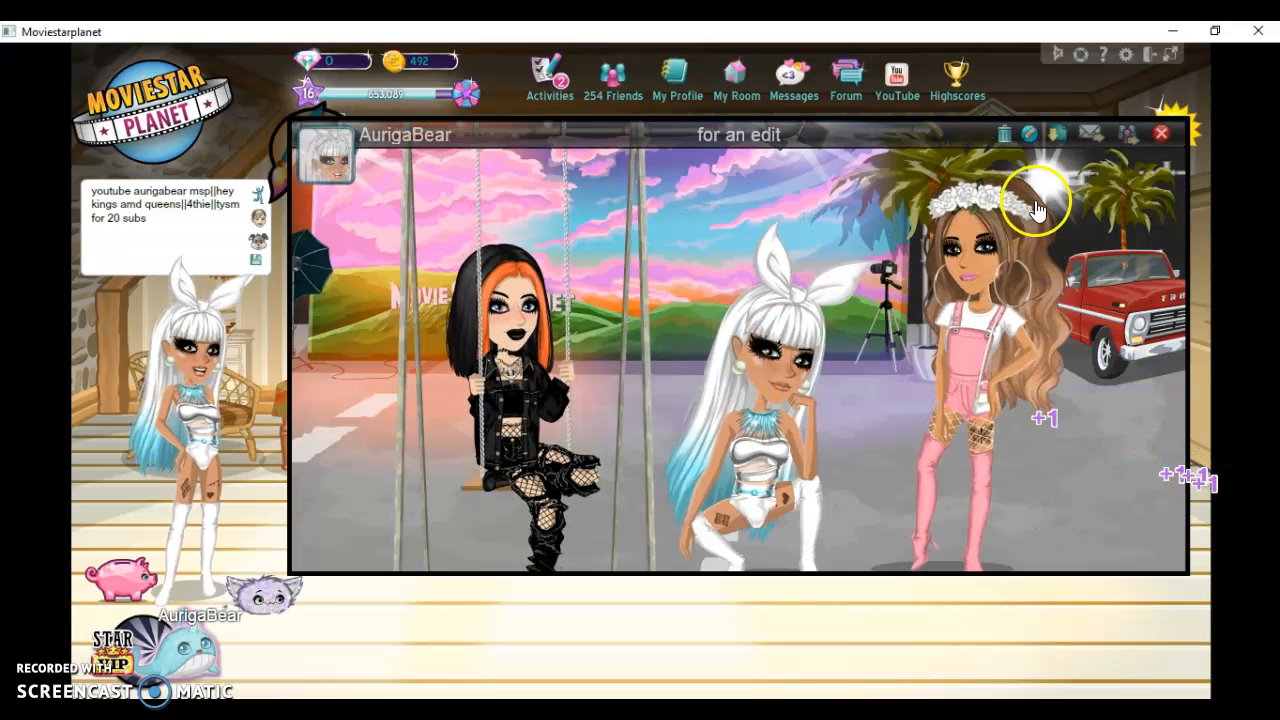
Download the ArtBook picture to the Downloads folder under the file name "love my fans"
click(1058, 138)
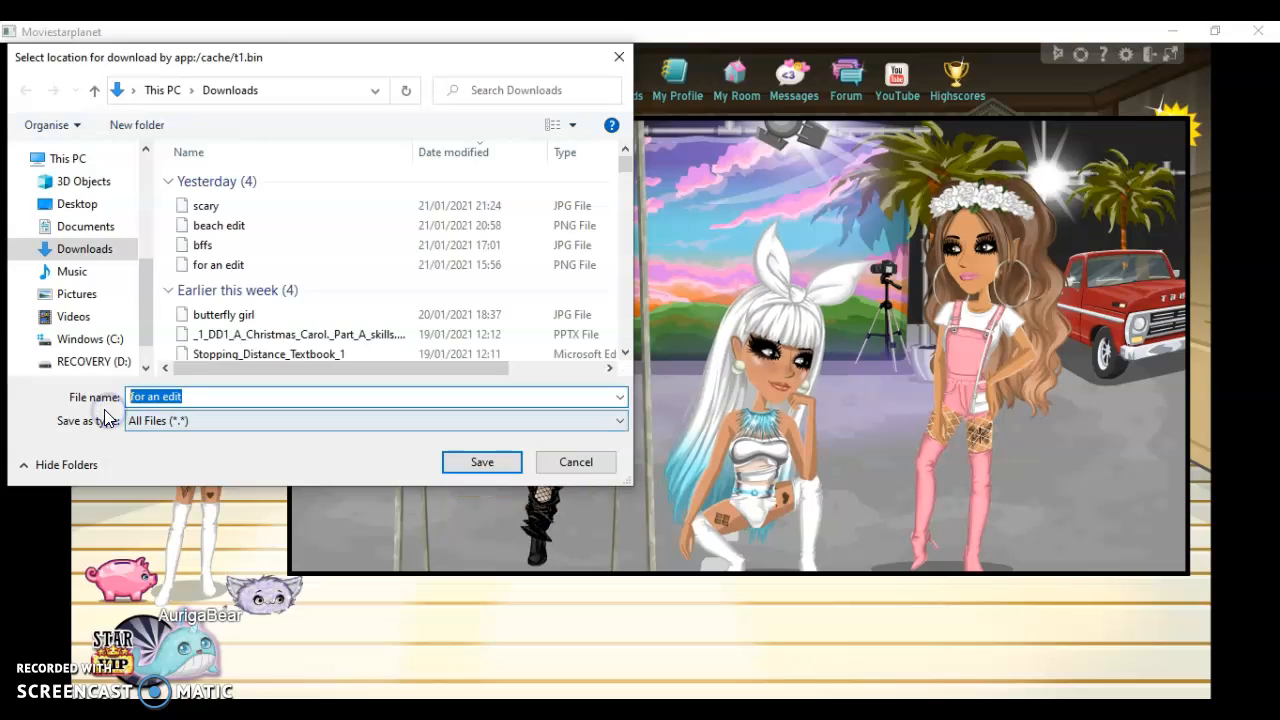
text(lo)
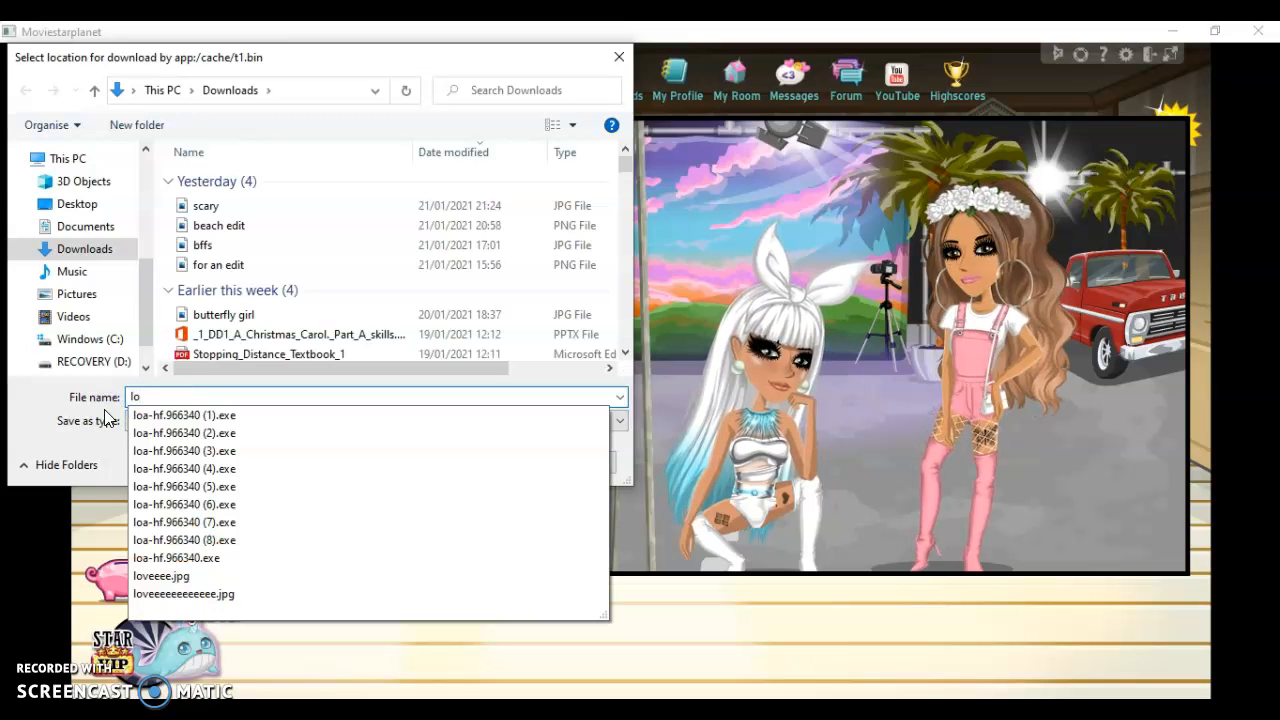
text(ve my )
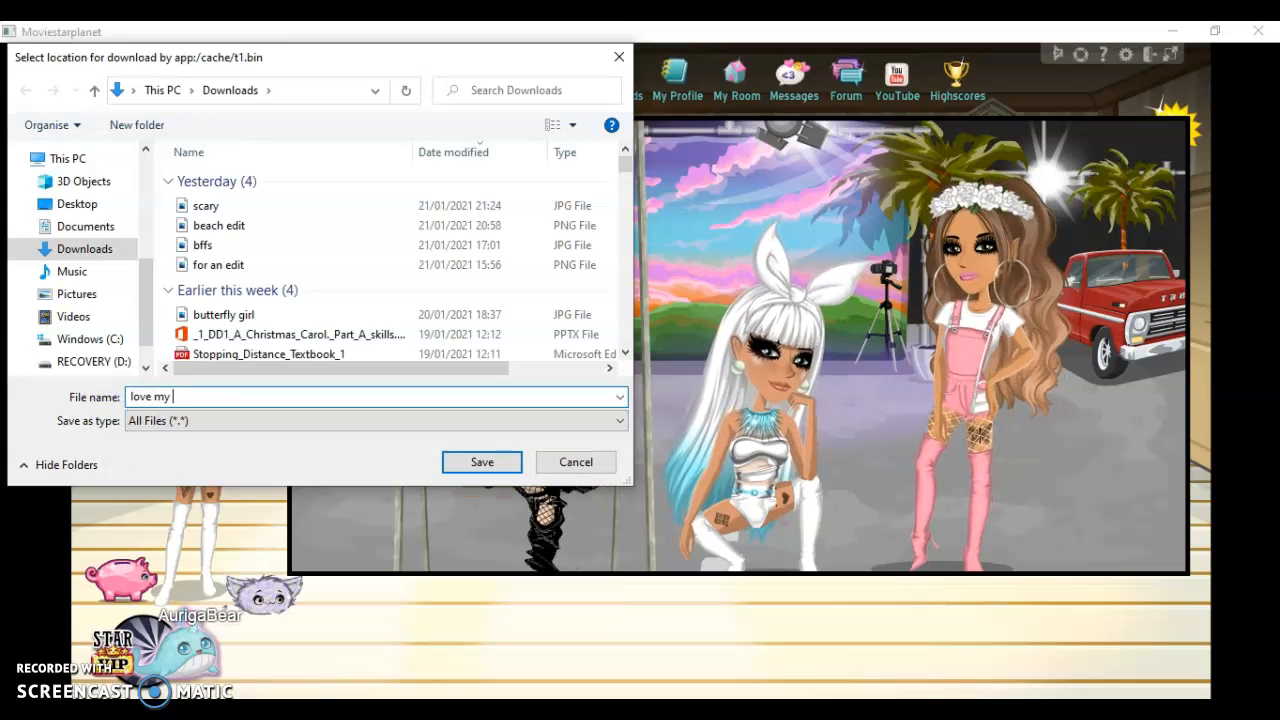
text(fans)
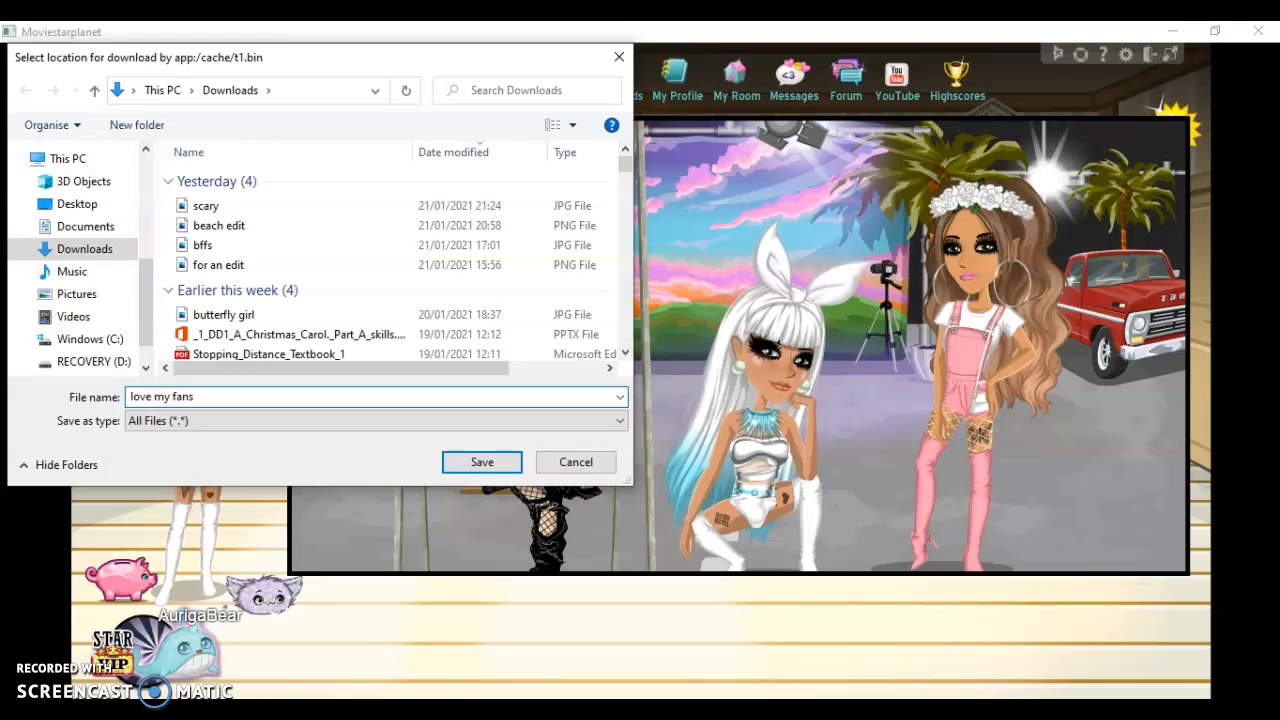
click(472, 458)
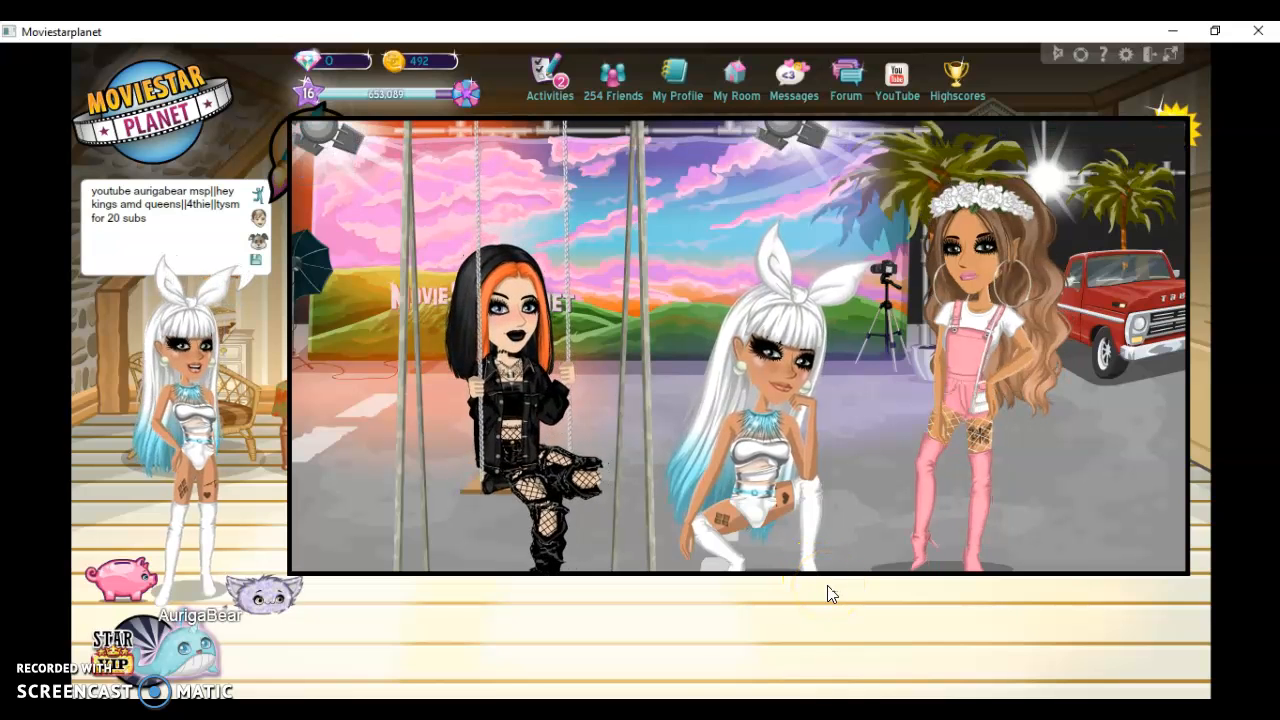
Switch to Chrome and search the web for "edit"
click(632, 710)
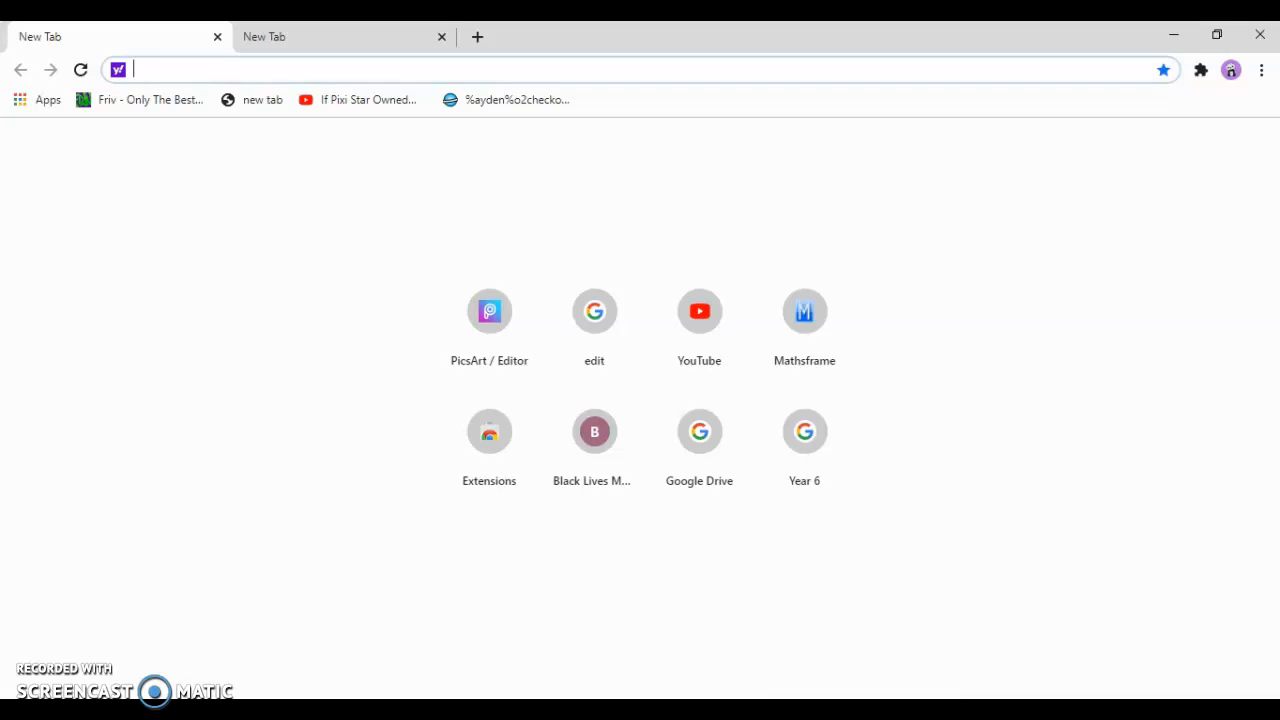
click(732, 710)
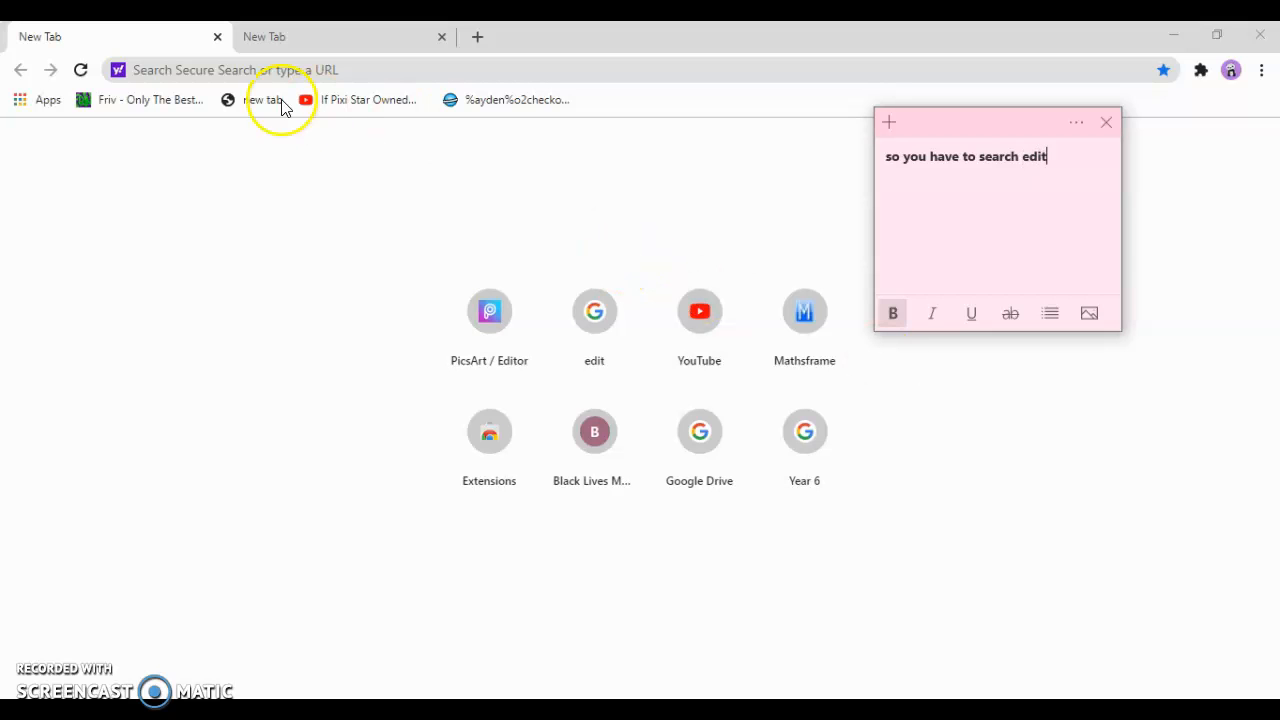
click(266, 72)
text(edit)
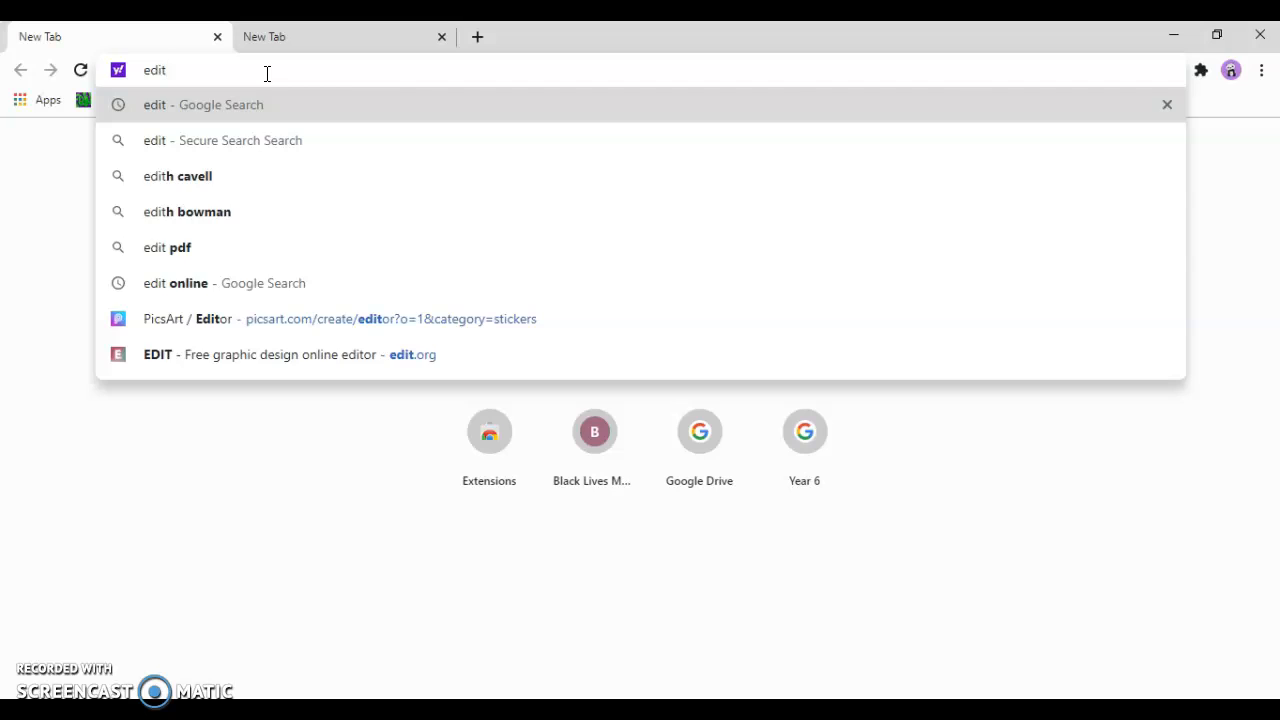
key(Return)
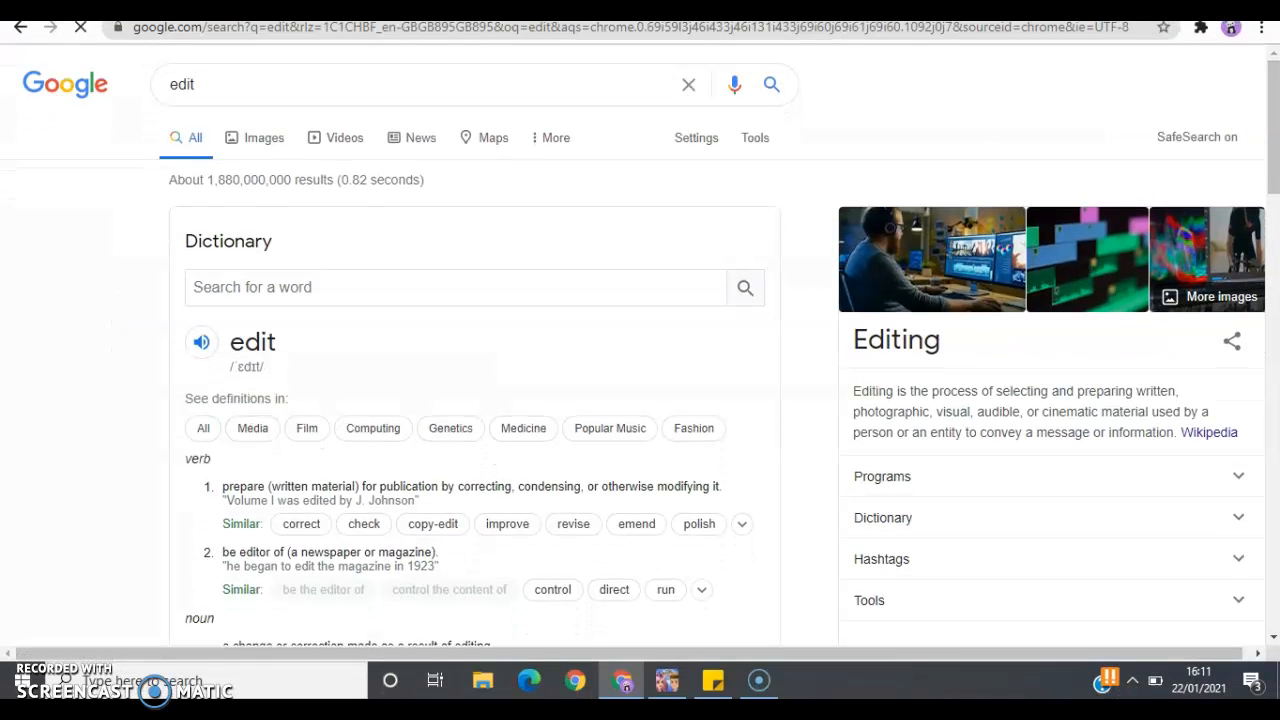
click(1262, 30)
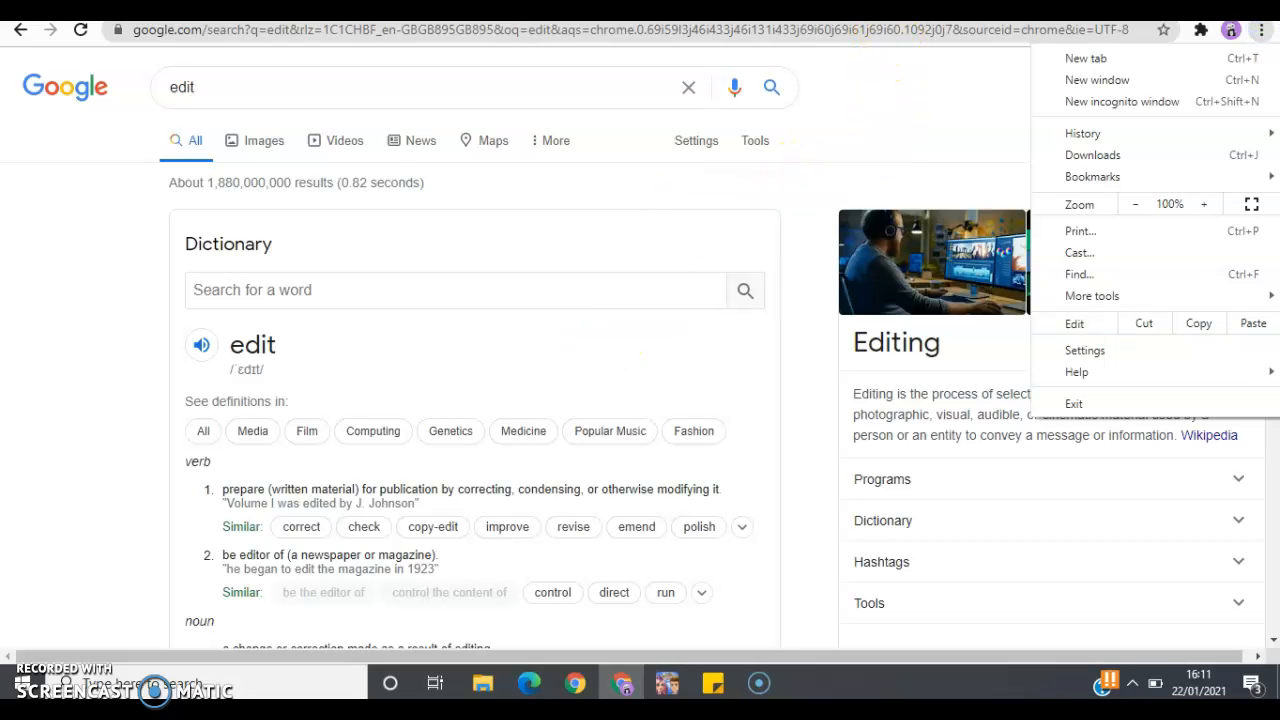
key(Escape)
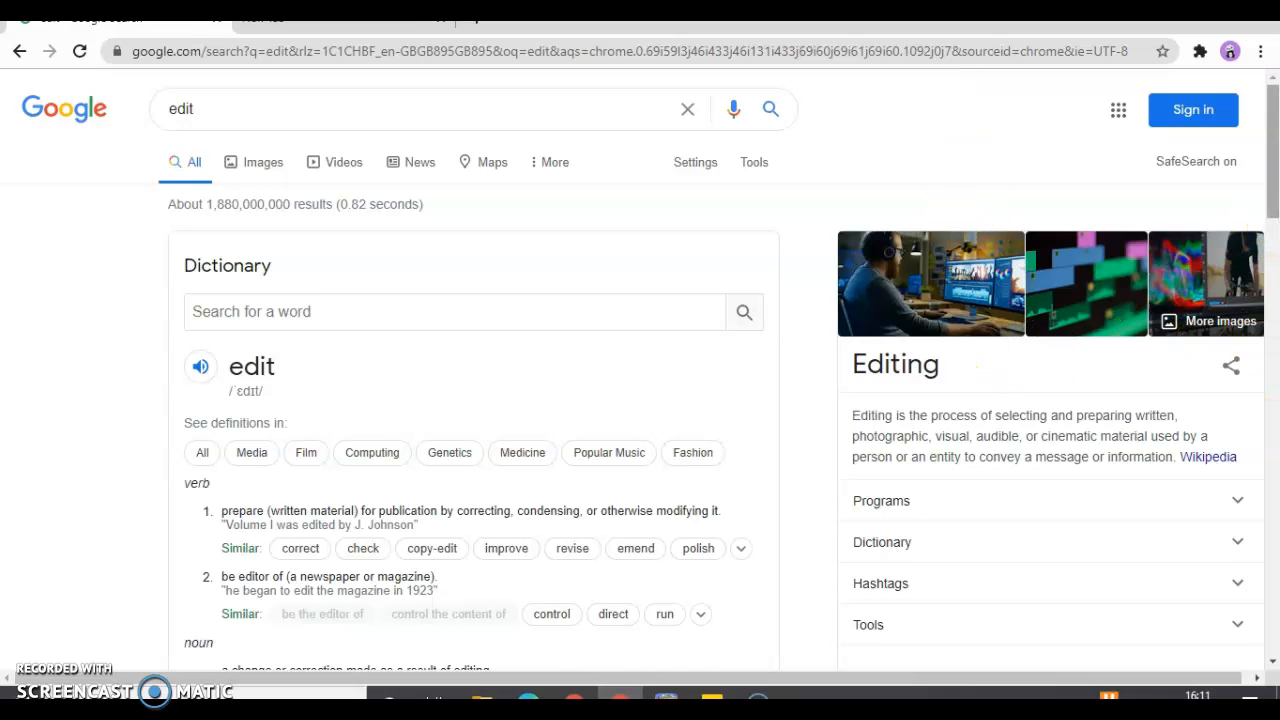
Clear the sticky note and open the Pixlr online photo editor from the search results
click(1273, 310)
drag(1273, 310, 1274, 436)
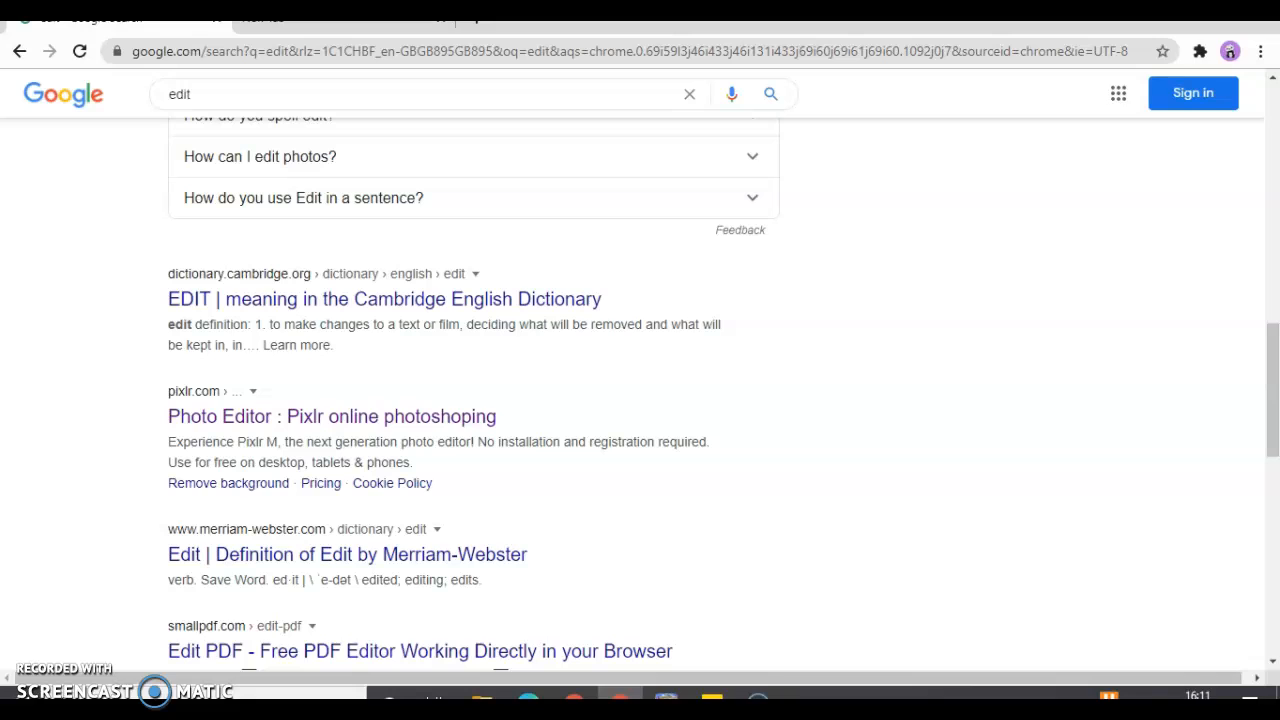
click(712, 697)
key(ctrl+a)
key(BackSpace)
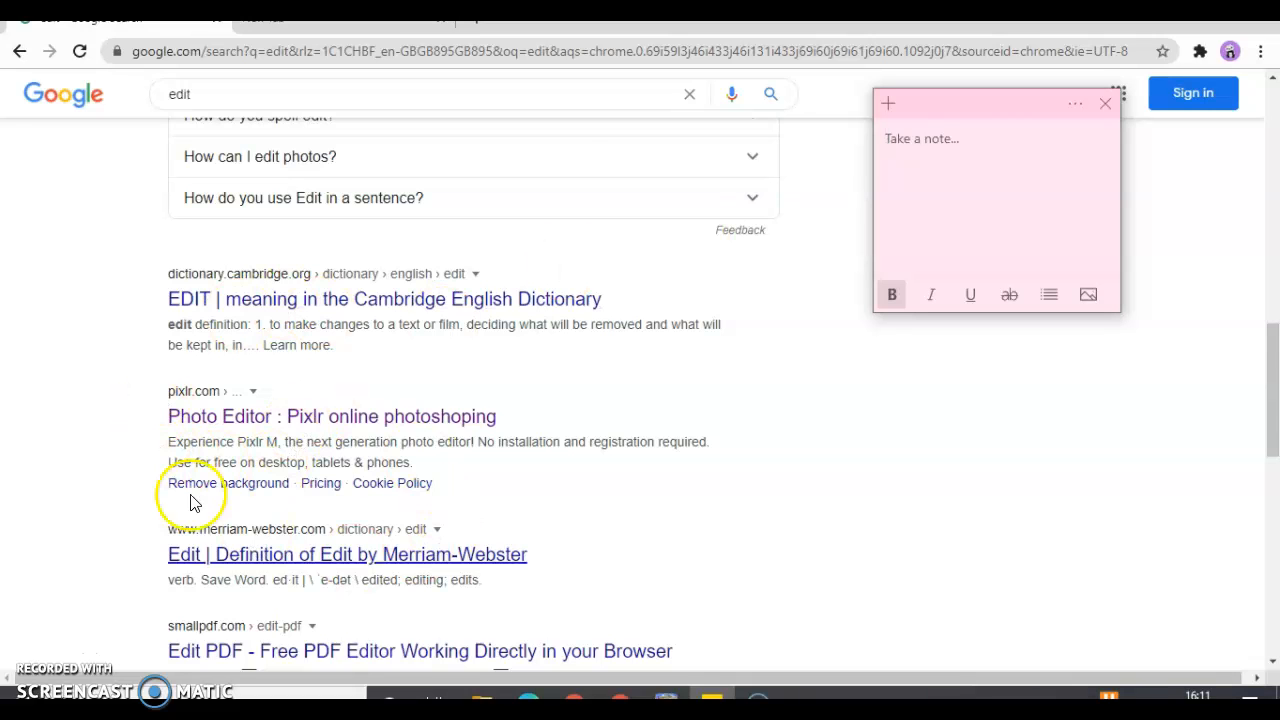
click(307, 430)
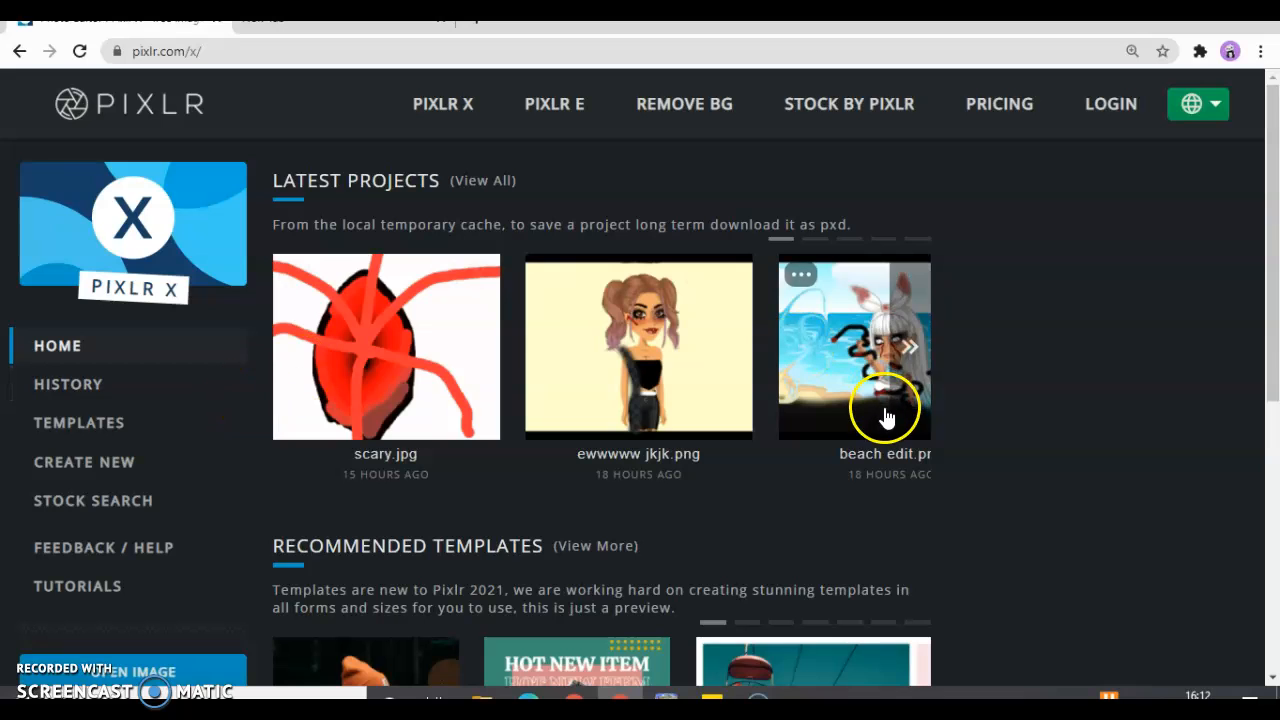
Open the recent project "beach edit" in the Pixlr X editor and return to the start page
click(847, 428)
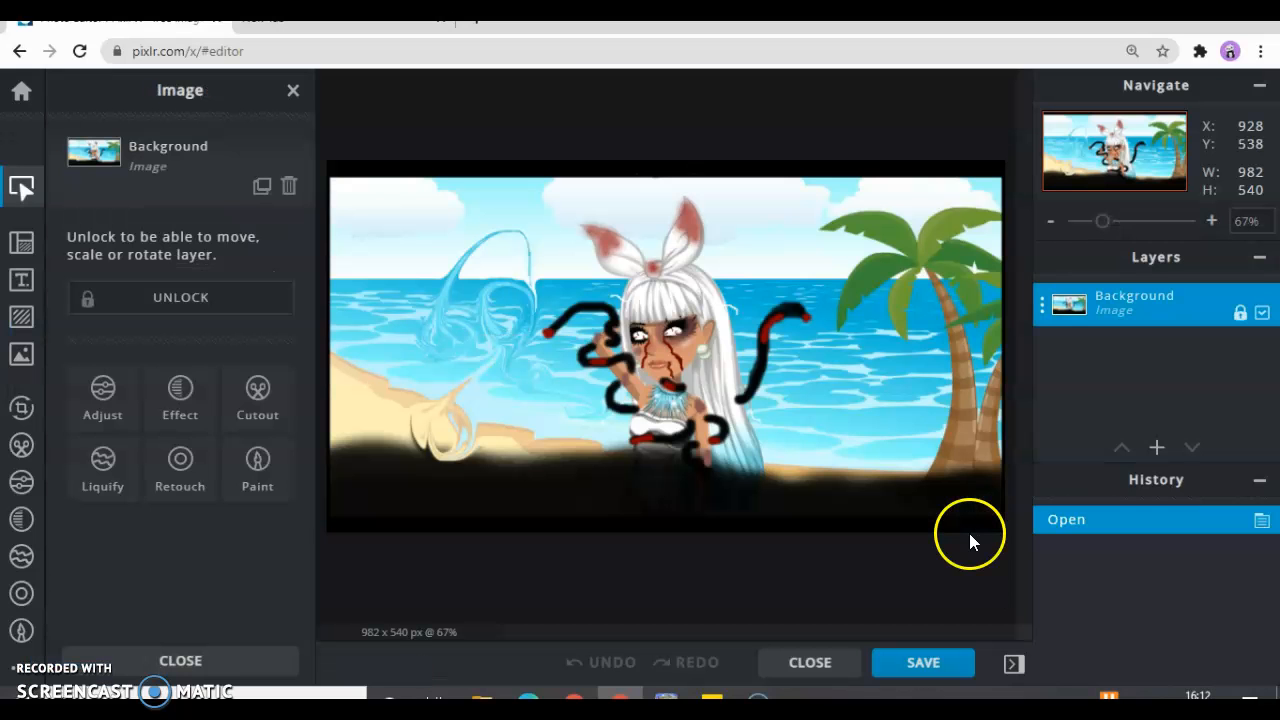
click(18, 52)
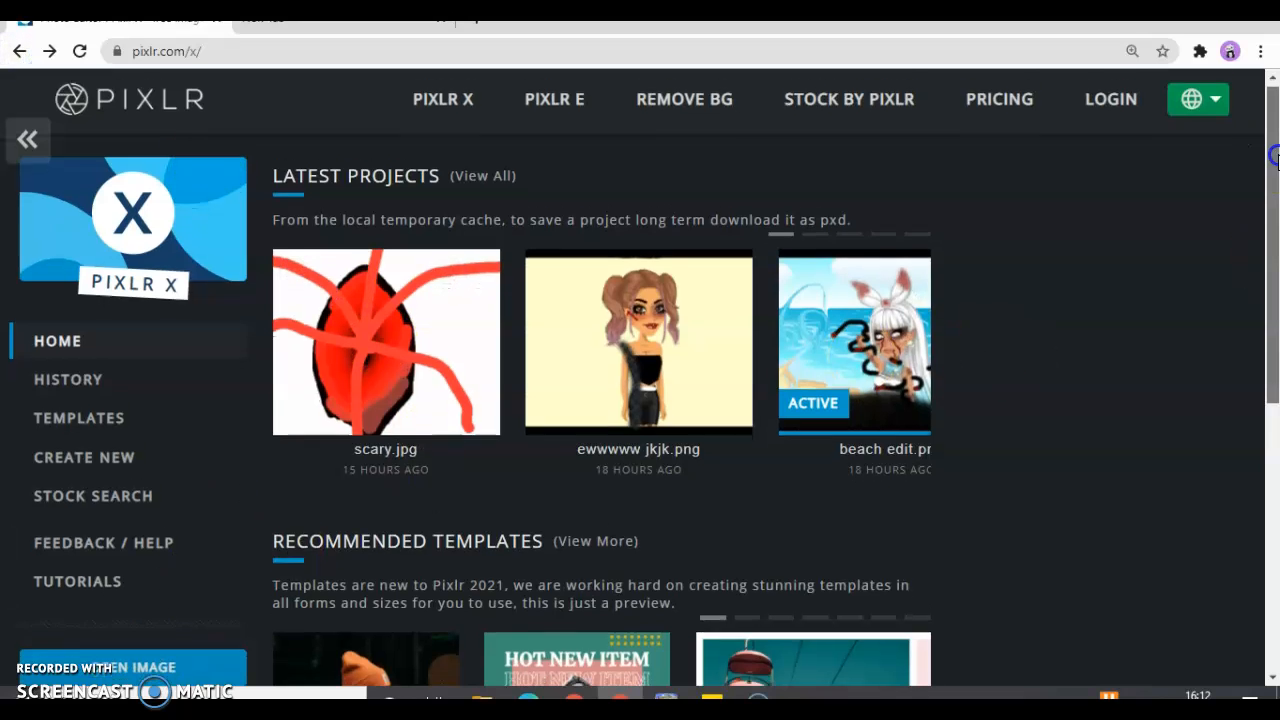
scroll(608, 420, down, 3)
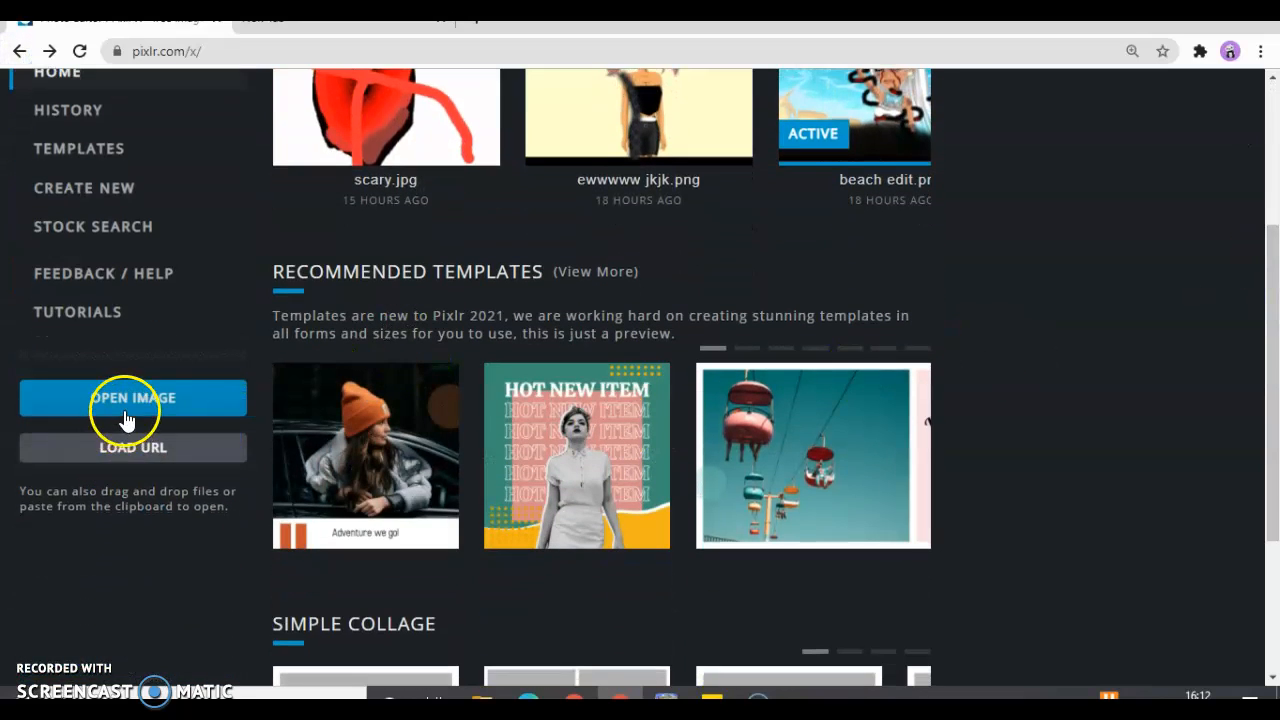
click(125, 410)
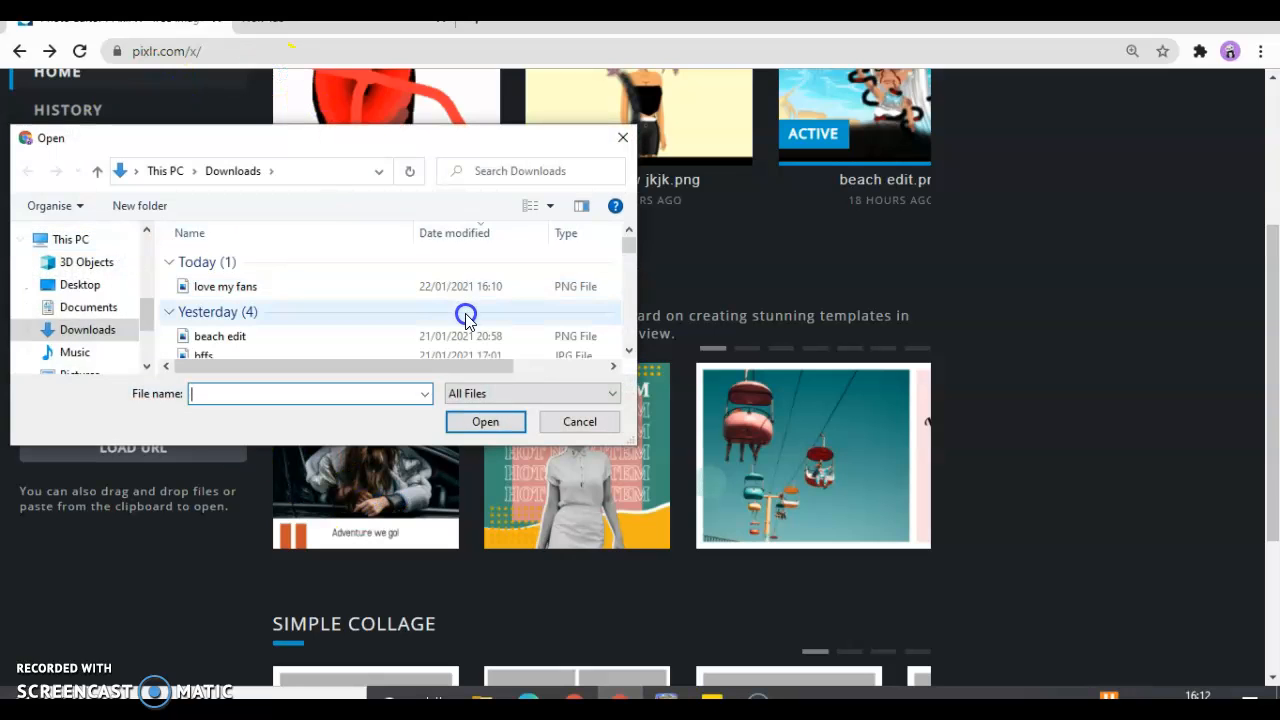
click(371, 286)
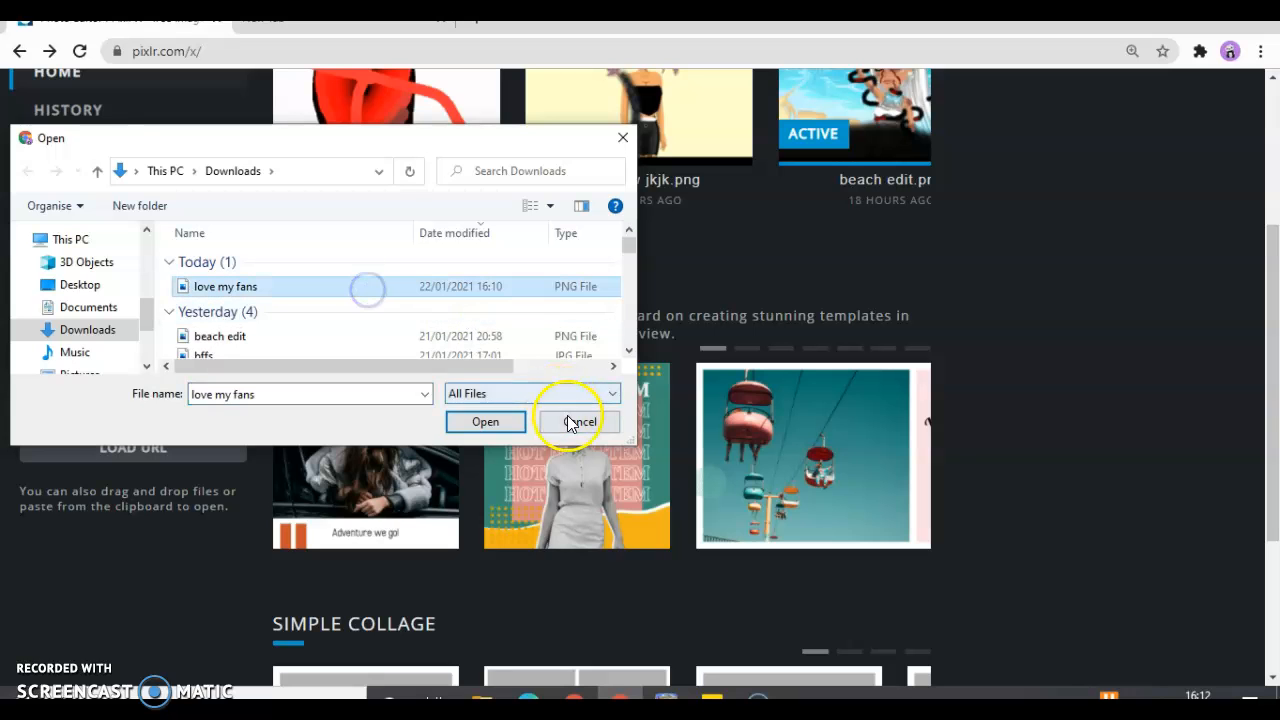
click(506, 424)
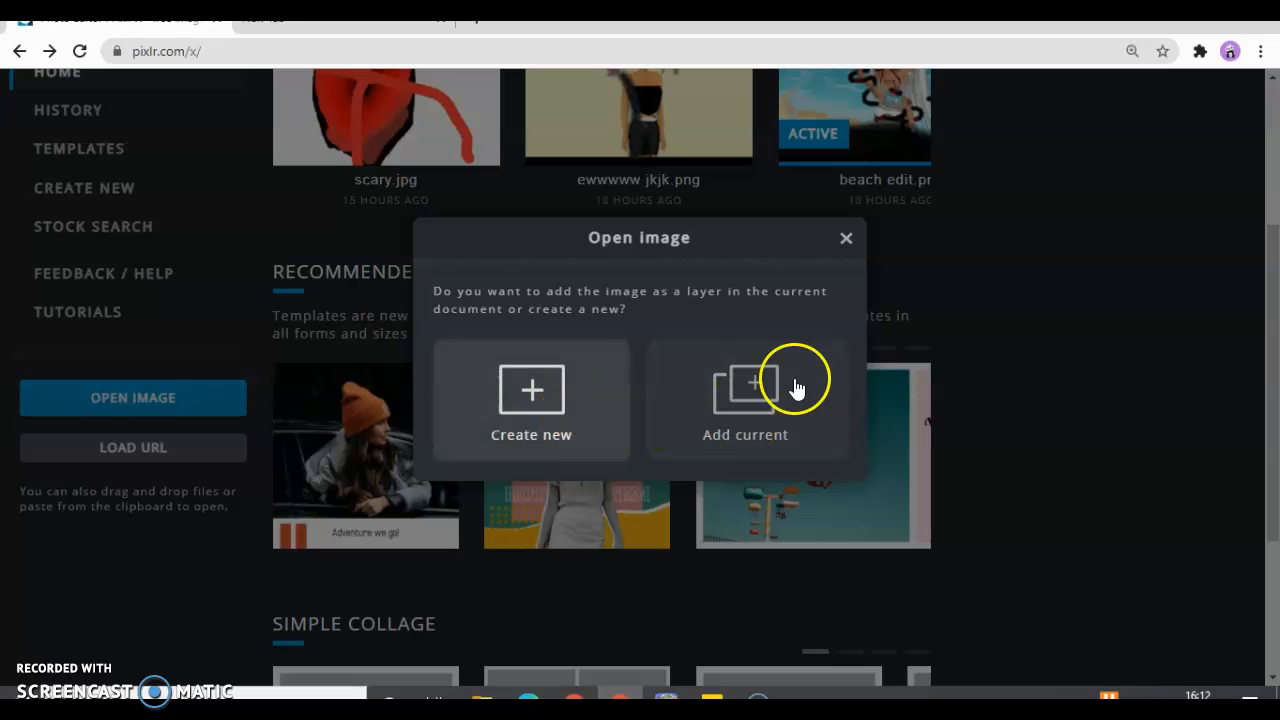
click(846, 237)
click(152, 446)
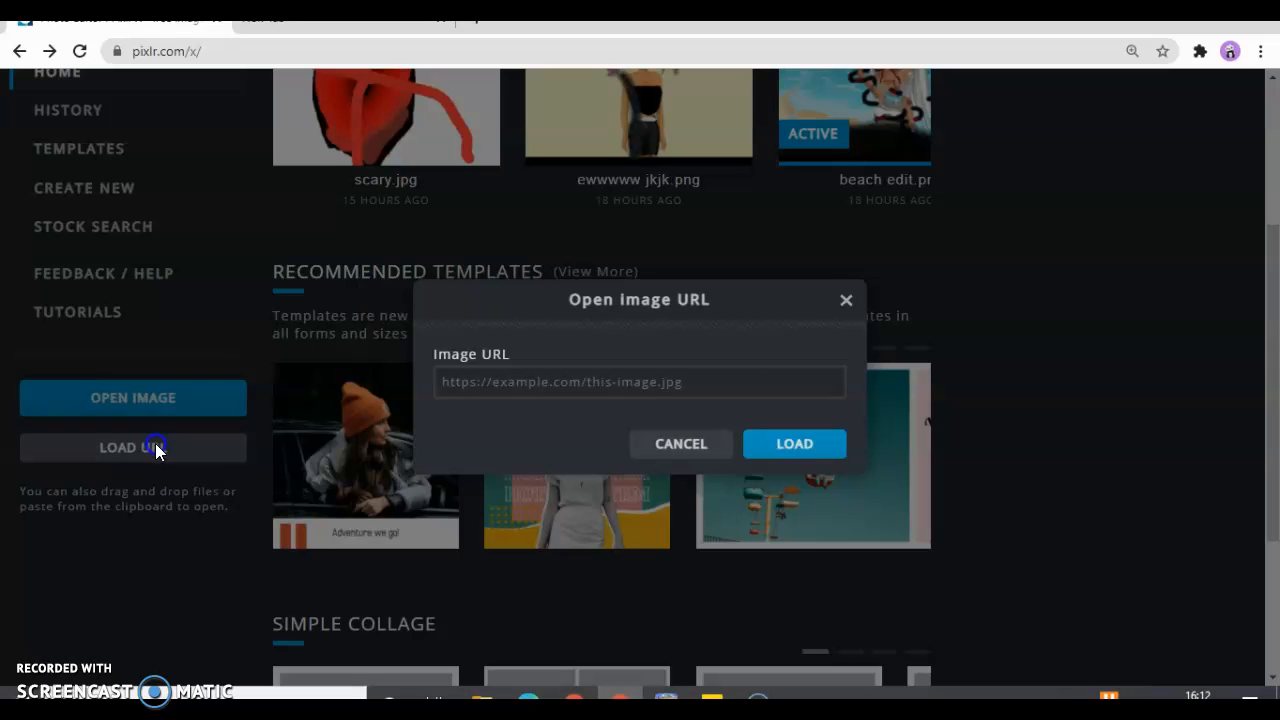
click(846, 300)
click(112, 428)
click(528, 476)
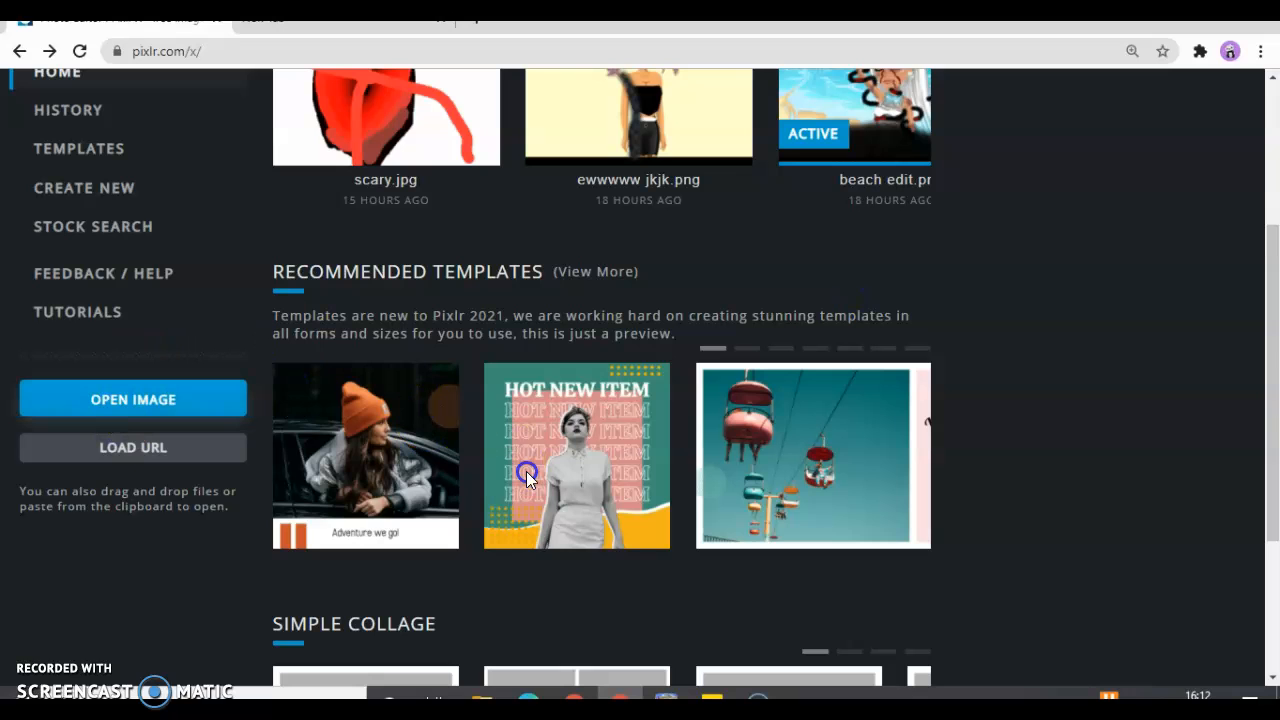
Open the "love my fans" picture from Downloads and add it as a layer to the current document
click(227, 400)
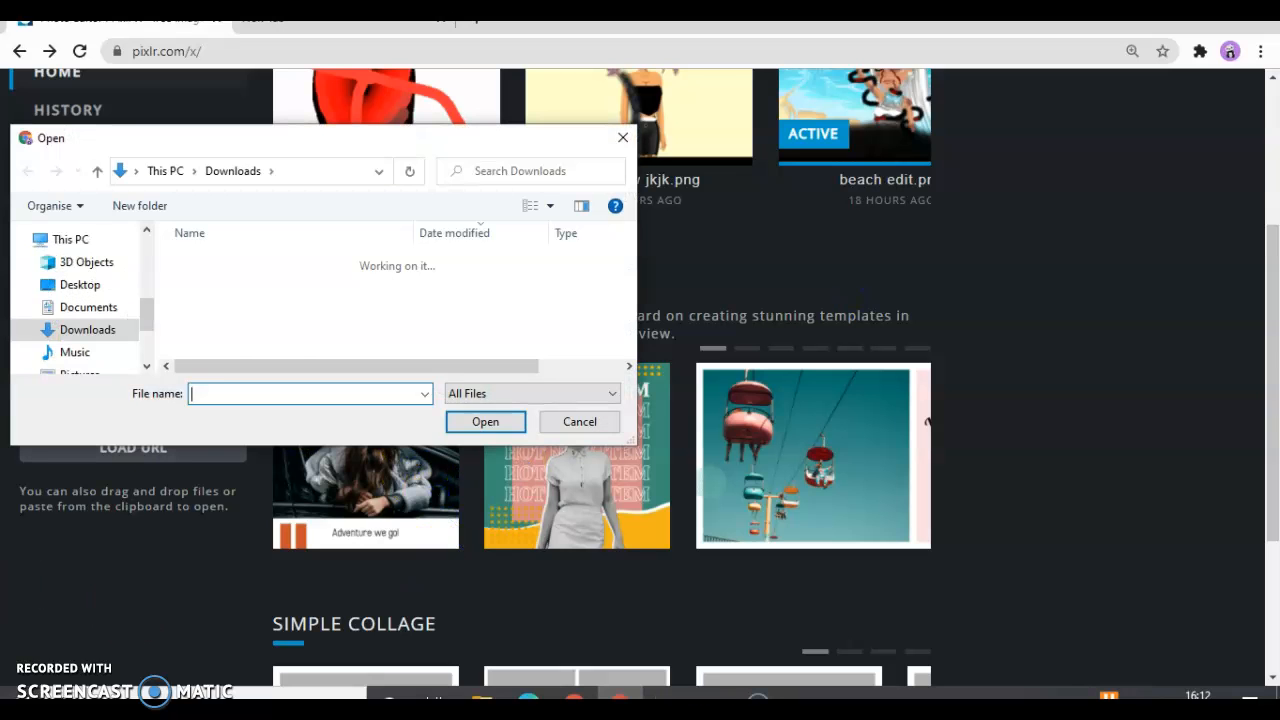
click(257, 288)
click(482, 421)
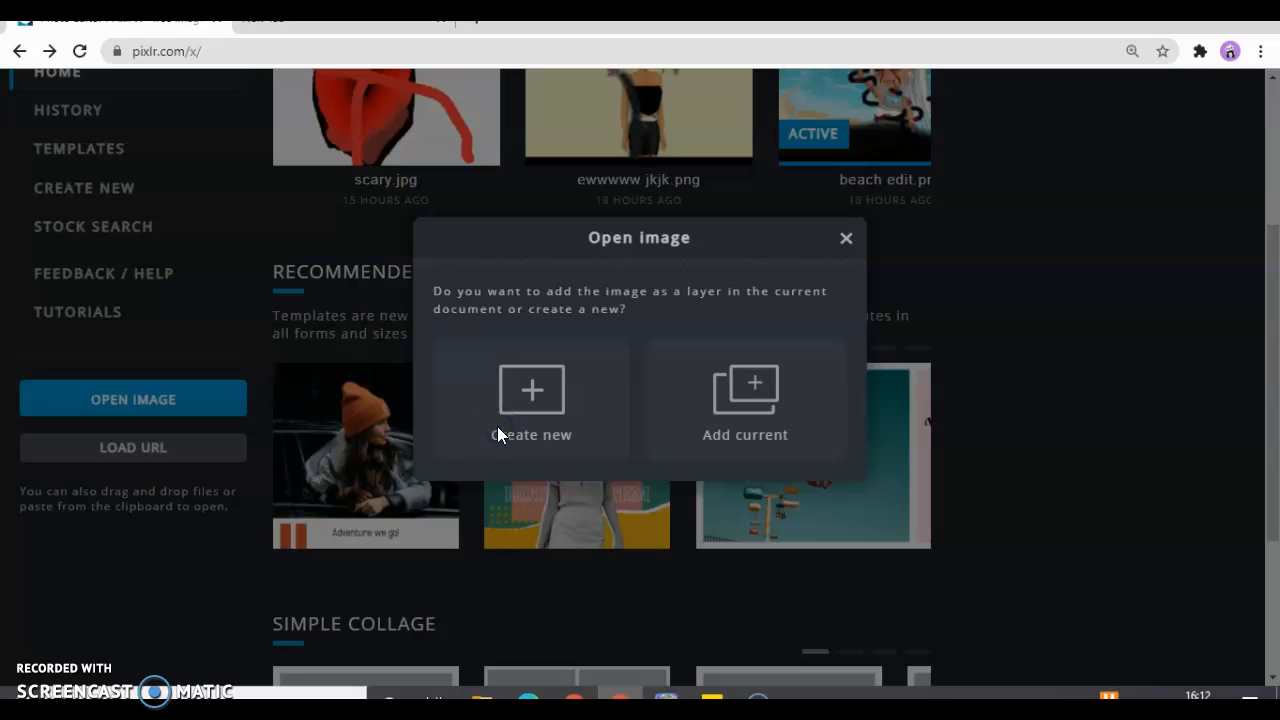
click(808, 400)
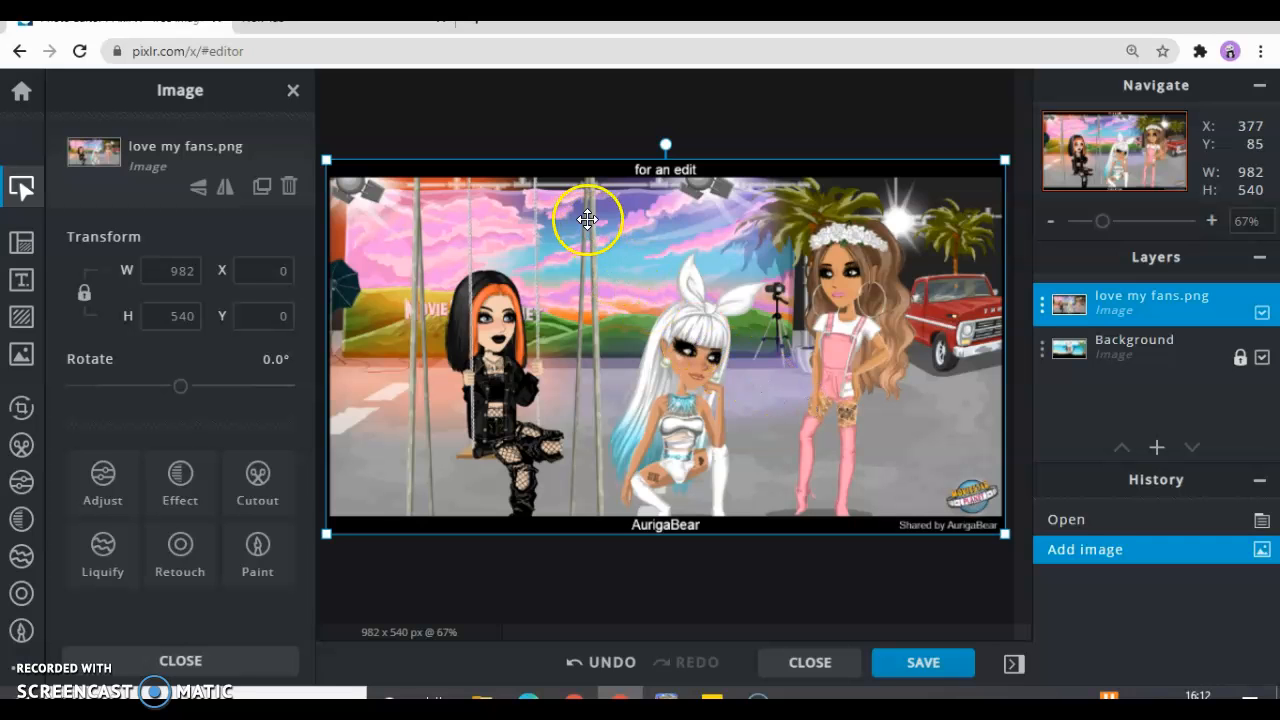
Paint over the username caption in the picture's lower black border using the Draw brush in black at 8 px
drag(665, 146, 663, 117)
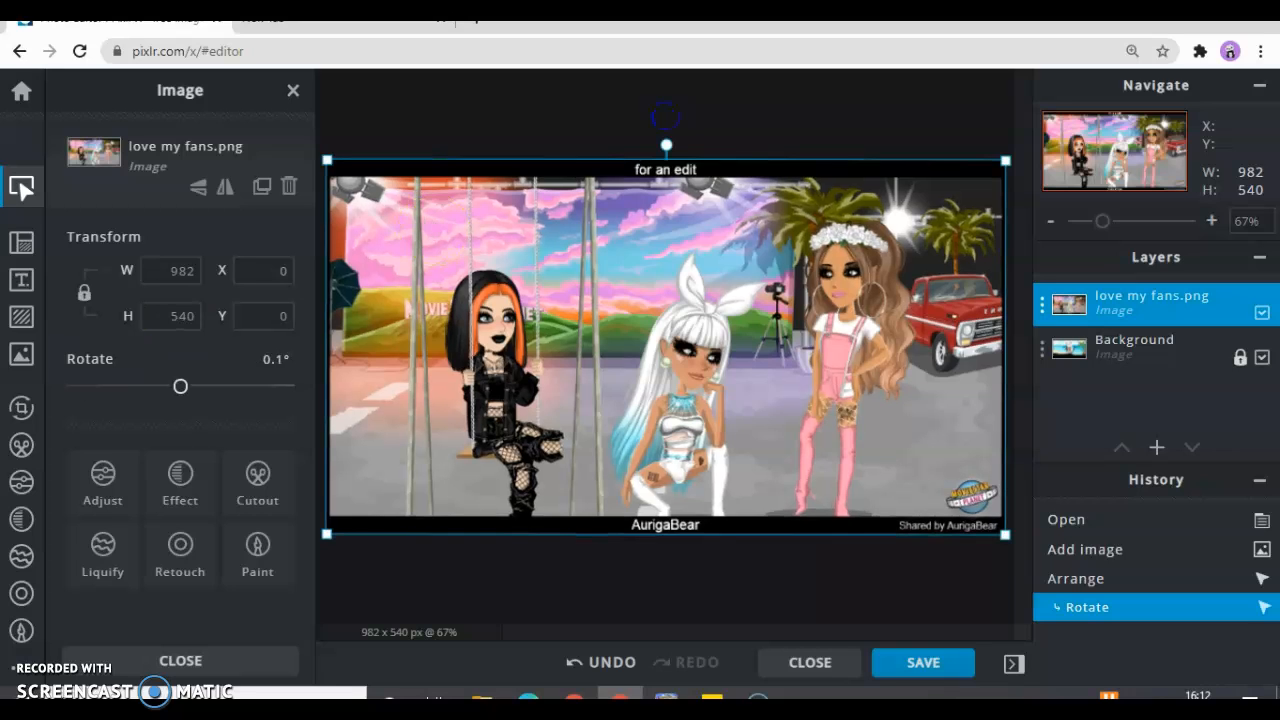
click(21, 630)
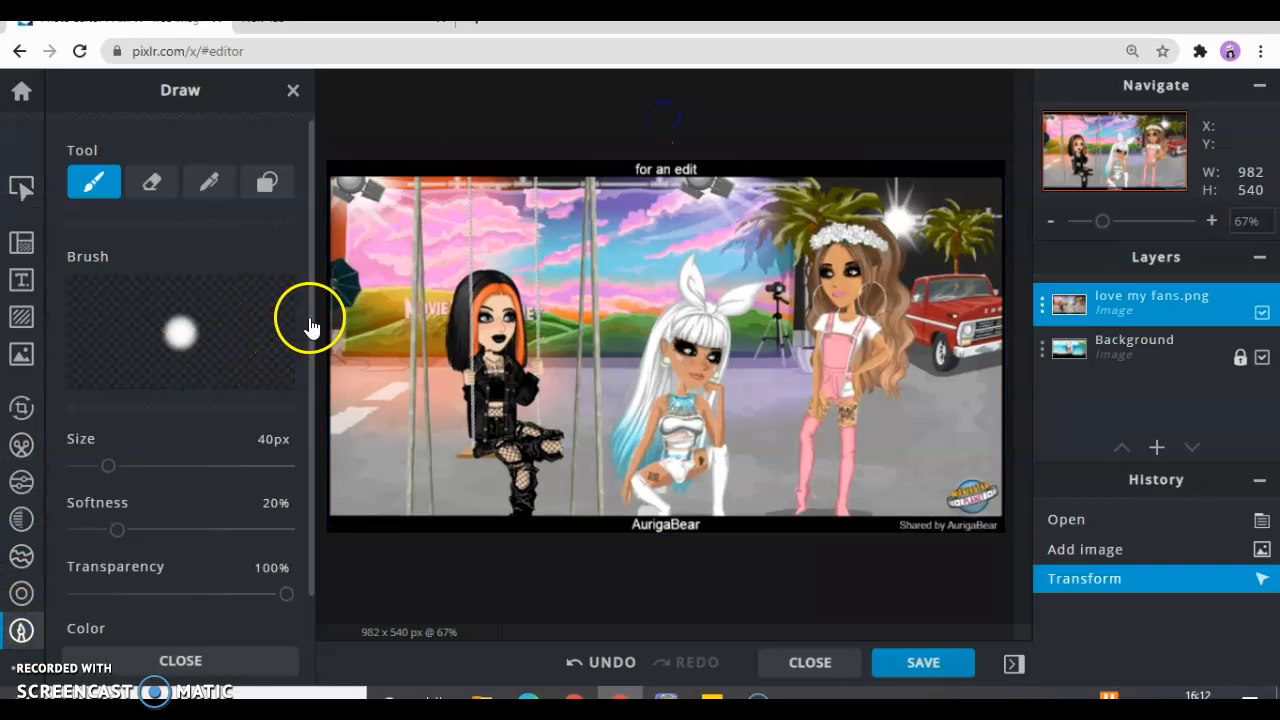
scroll(310, 325, down, 2)
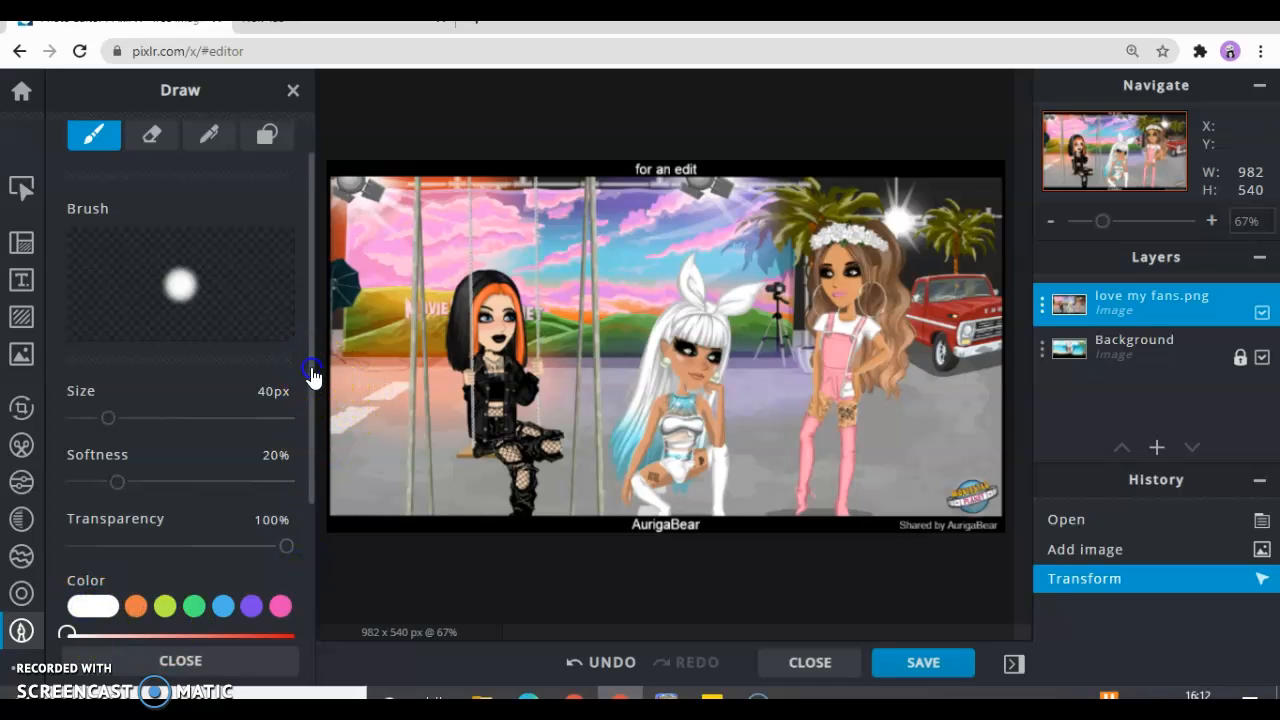
drag(312, 370, 307, 602)
drag(284, 526, 306, 569)
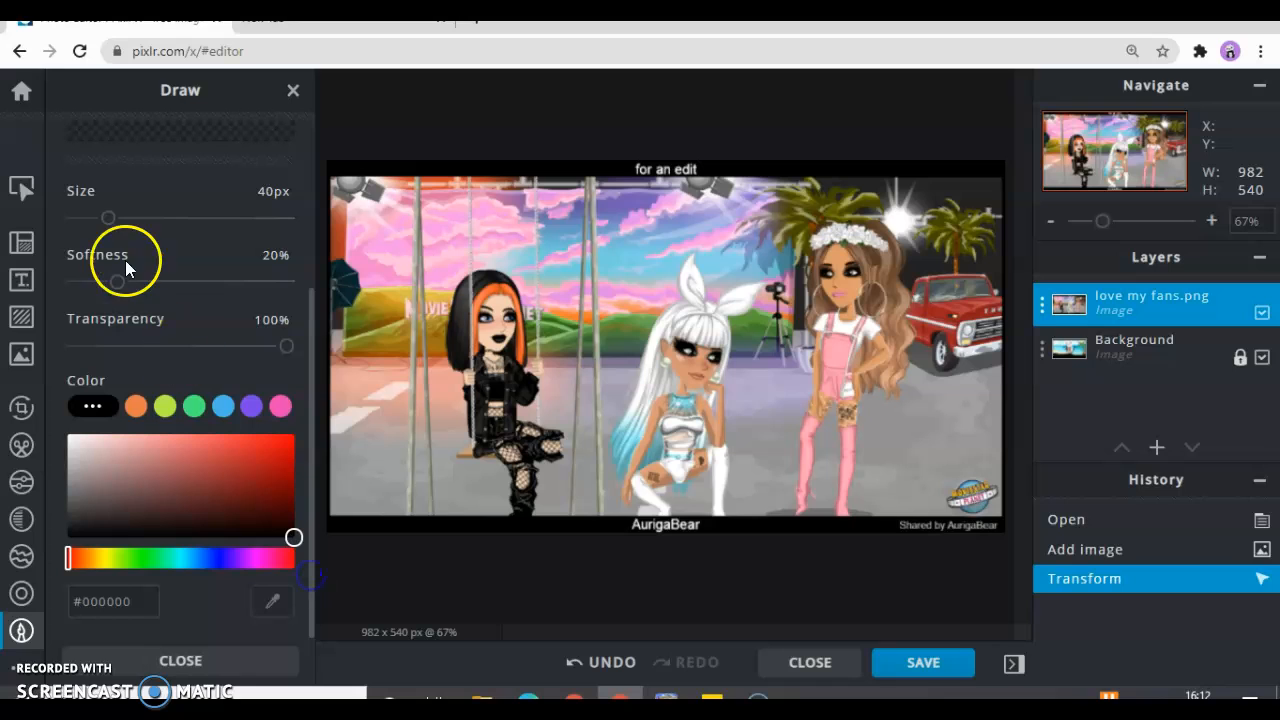
drag(105, 210, 91, 220)
drag(628, 520, 628, 520)
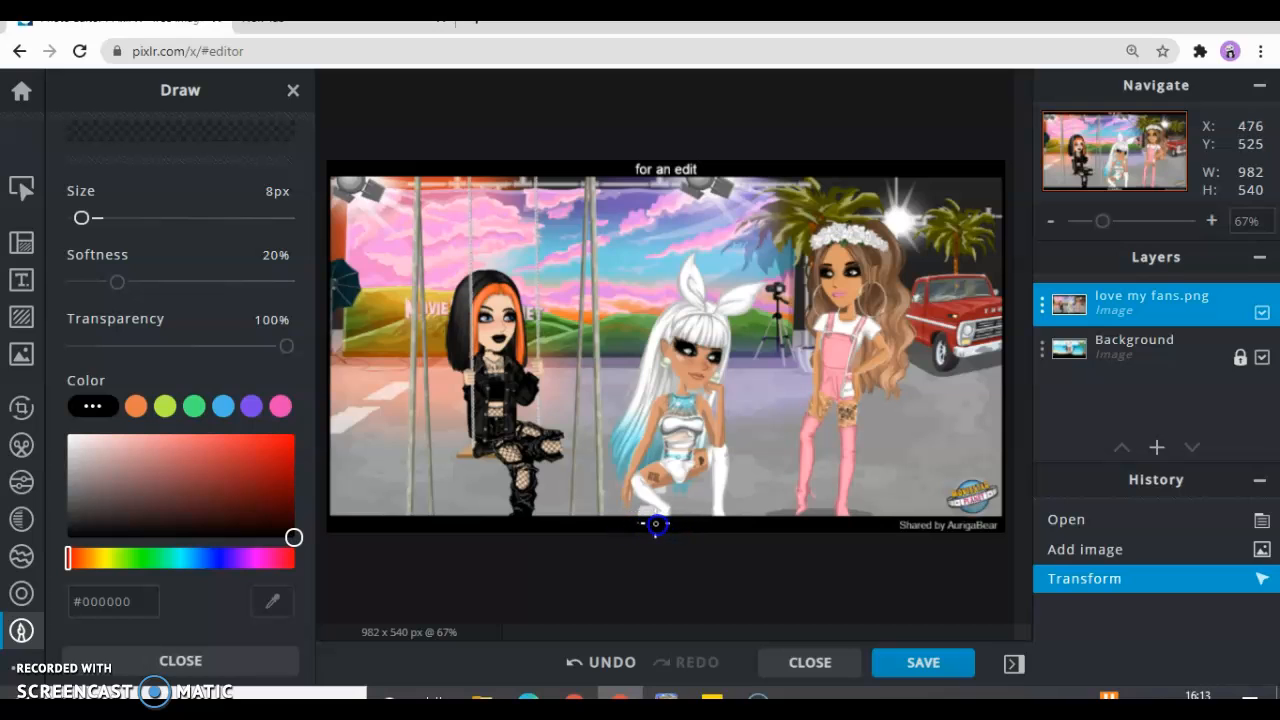
click(635, 524)
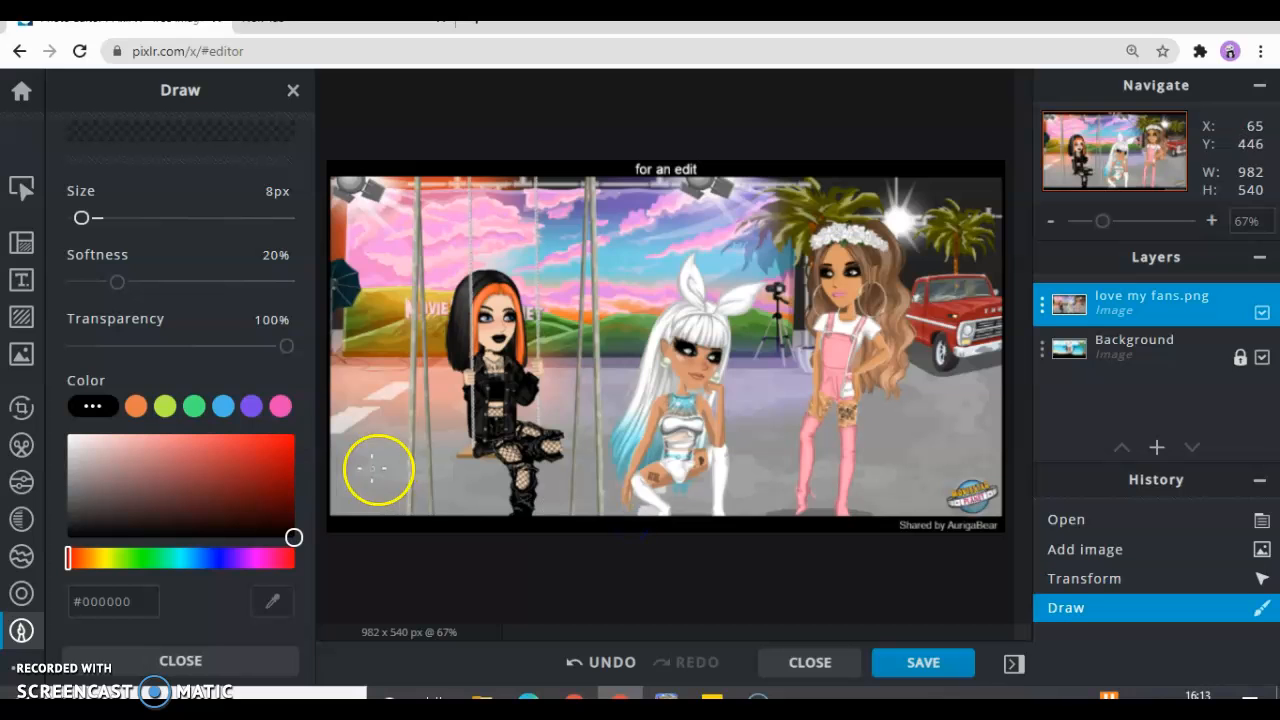
Set the brush size to 17 px and paint over the "for an edit" title in the upper border in black
click(89, 228)
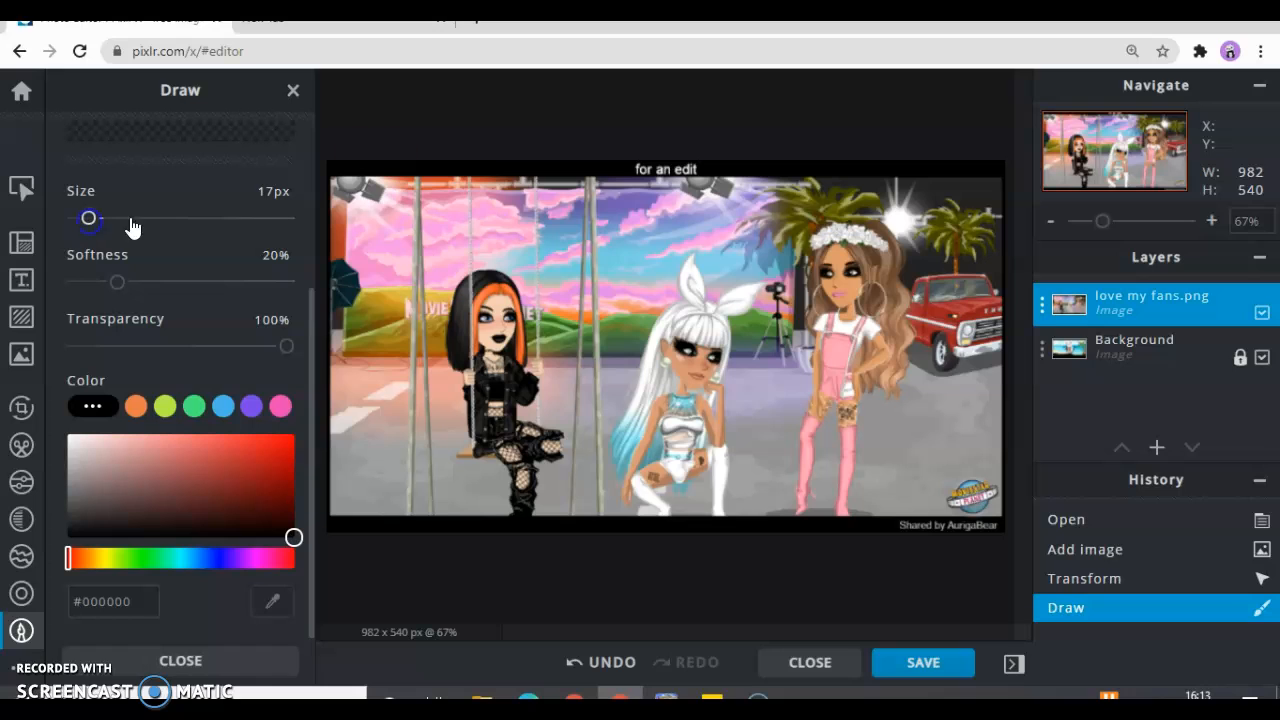
click(639, 166)
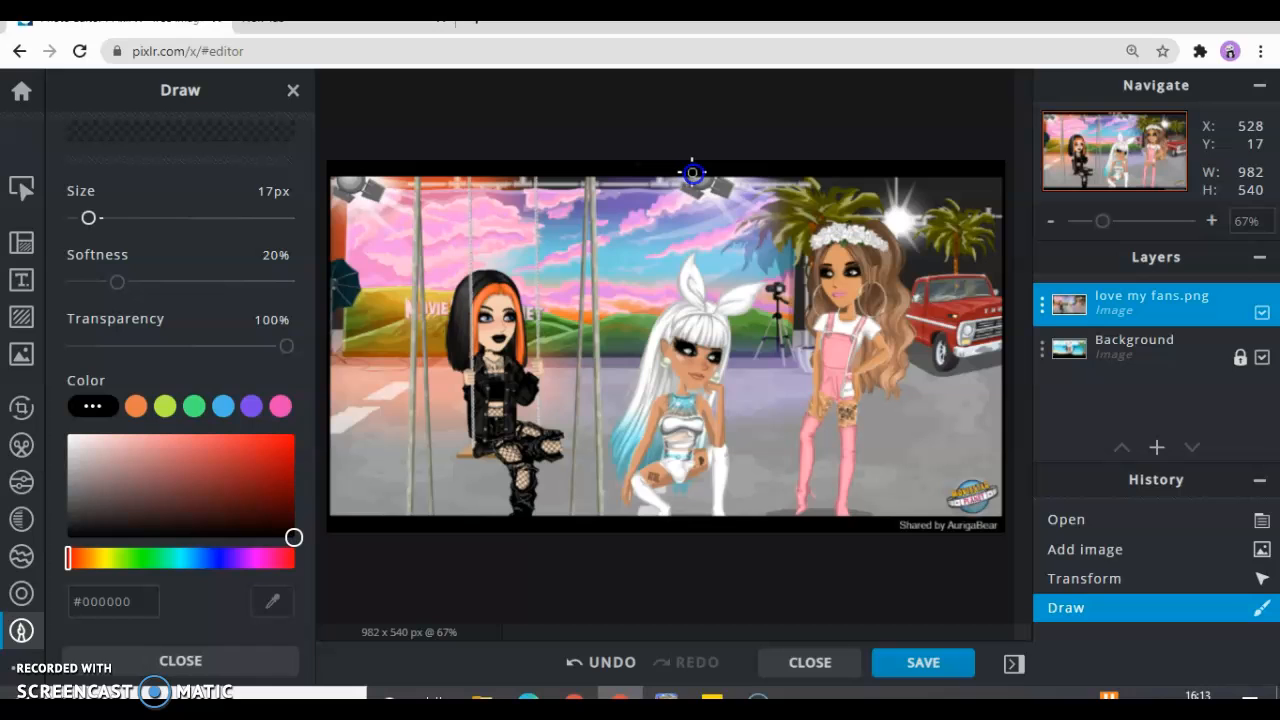
click(633, 165)
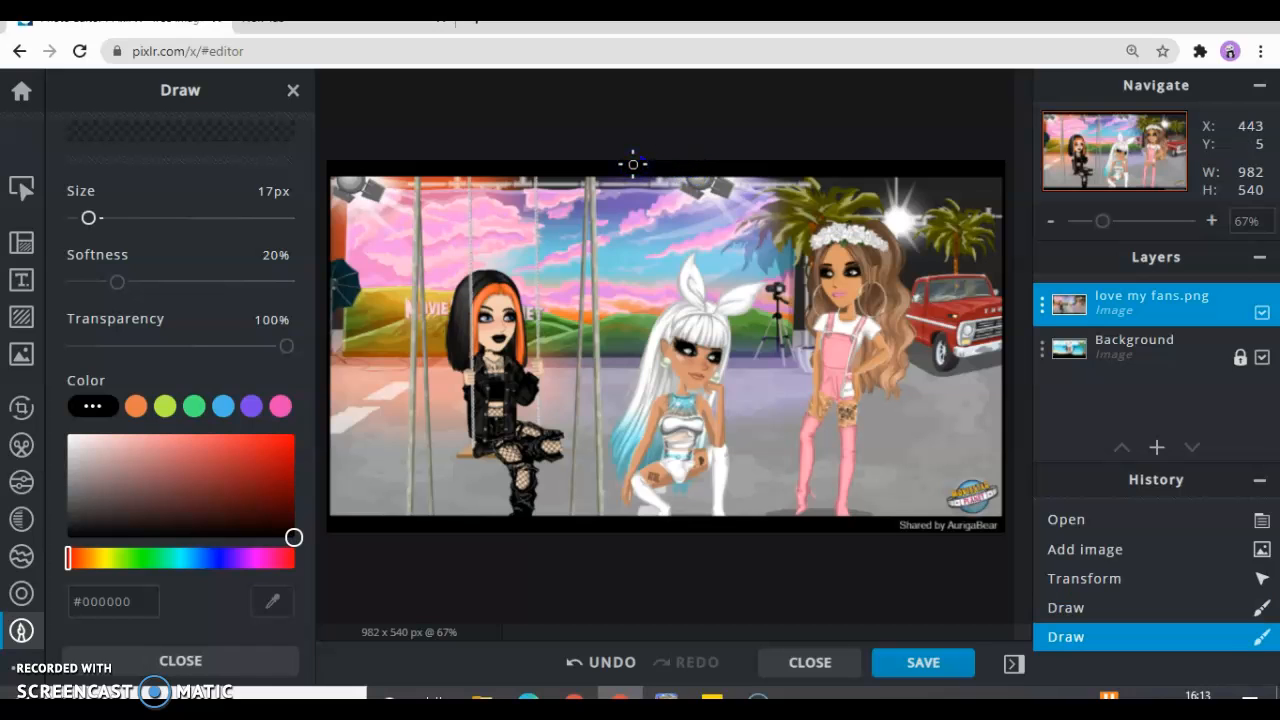
Paint over the "Shared by" credit in black and cover the MovieStarPlanet logo with grey #938B8B
click(902, 526)
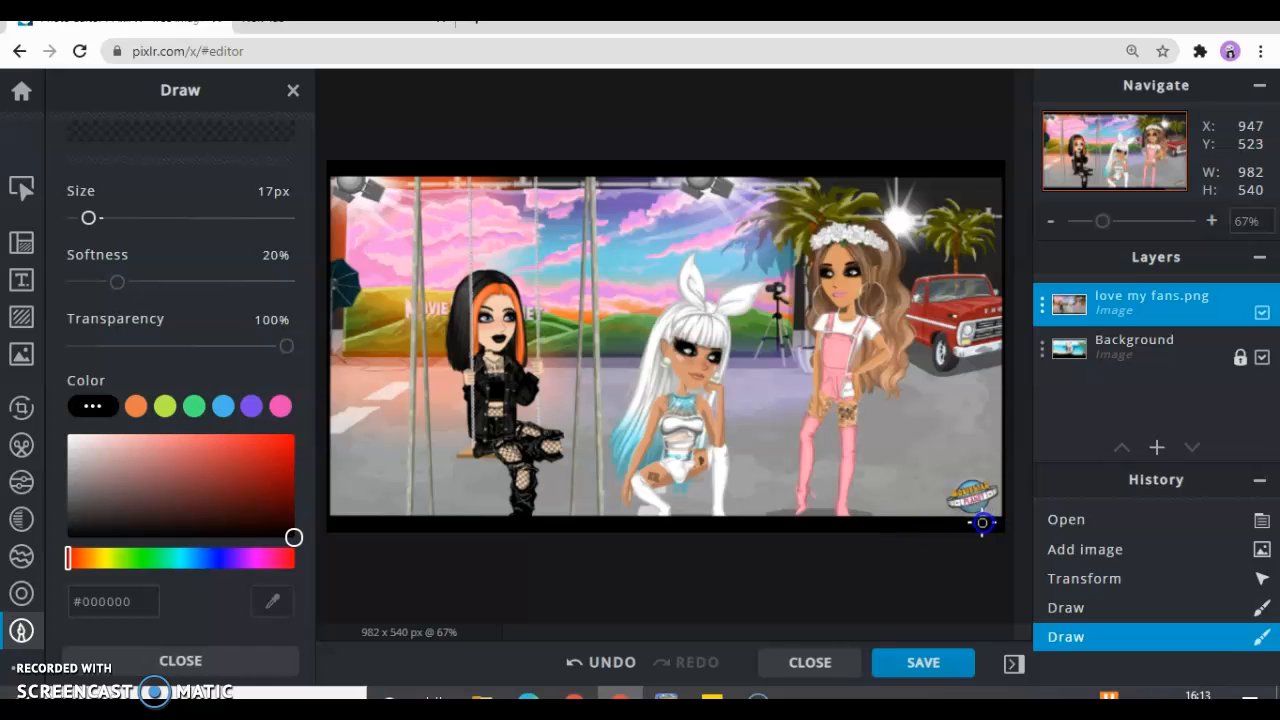
drag(971, 522, 968, 521)
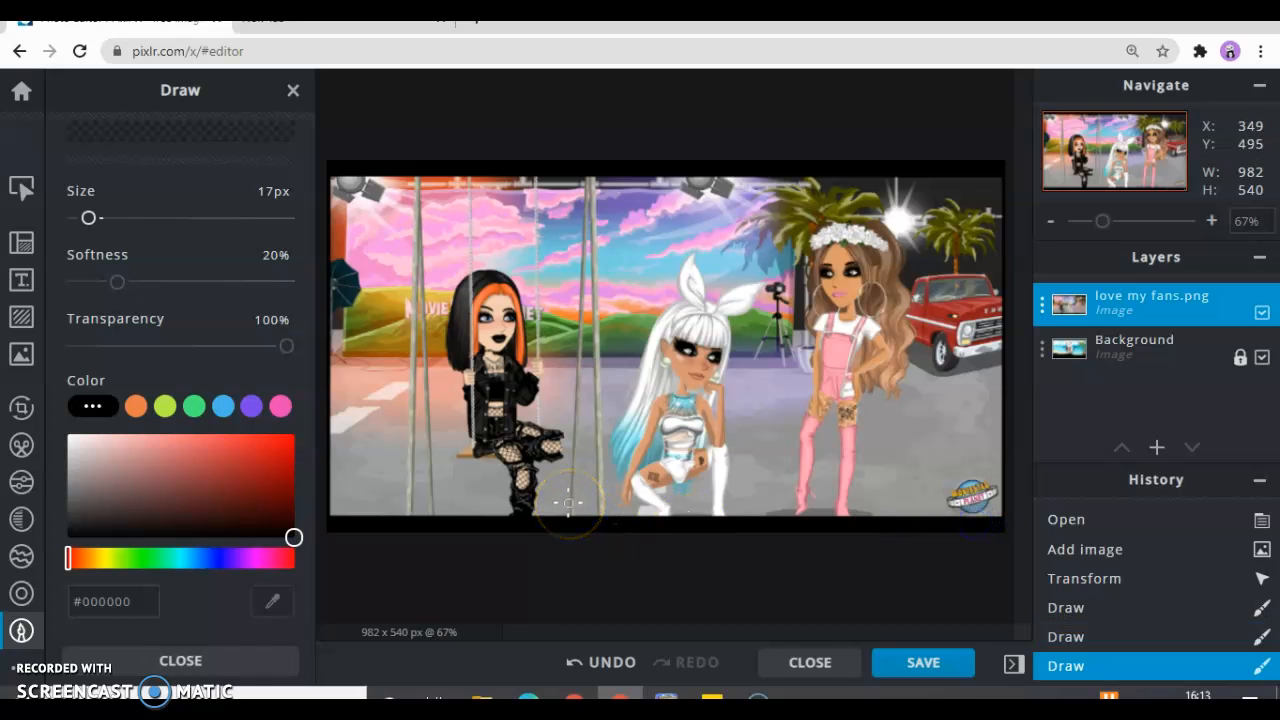
drag(113, 470, 80, 478)
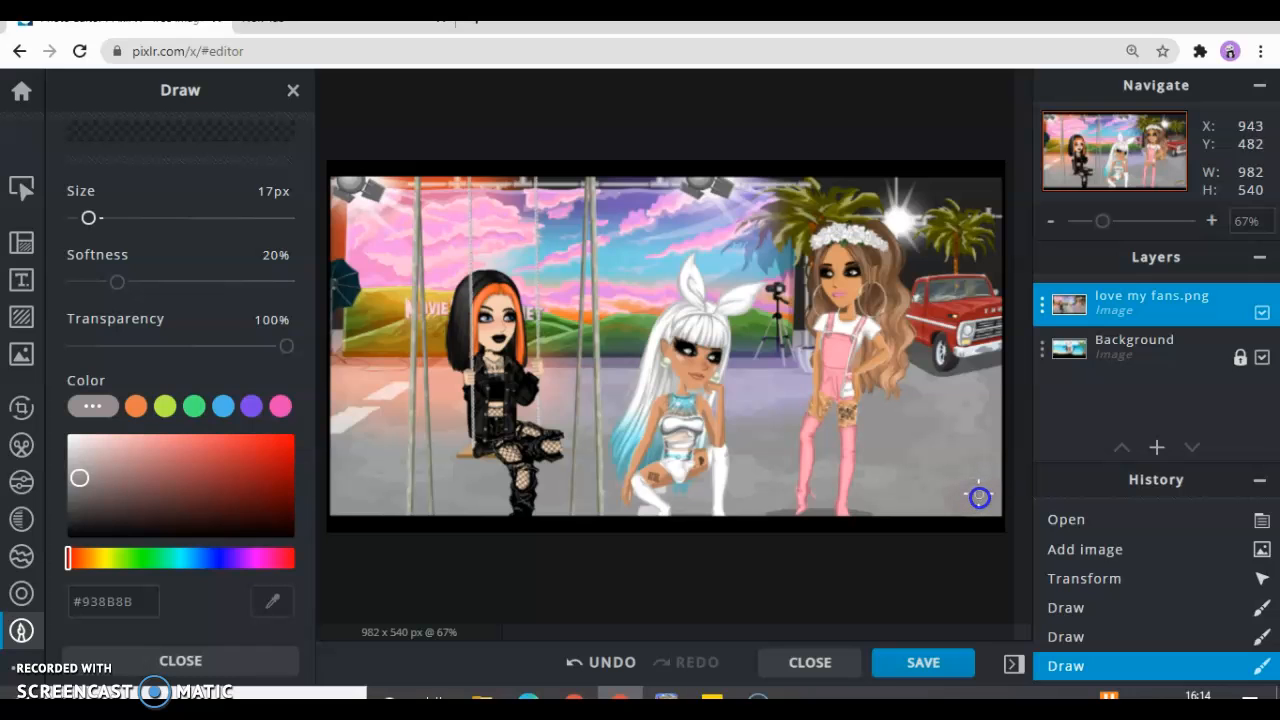
click(981, 510)
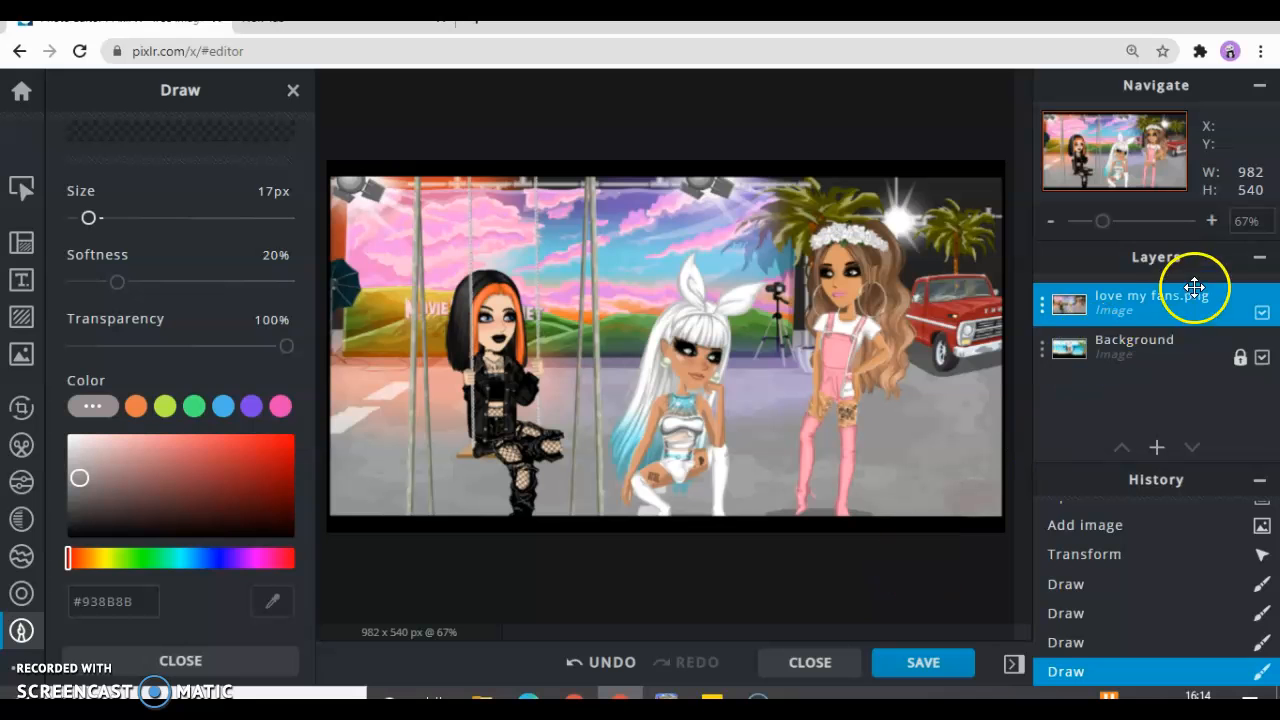
Activate the Retouch Dodge / Burn tool for work on the face of the character on the swing
click(1210, 221)
click(1210, 221)
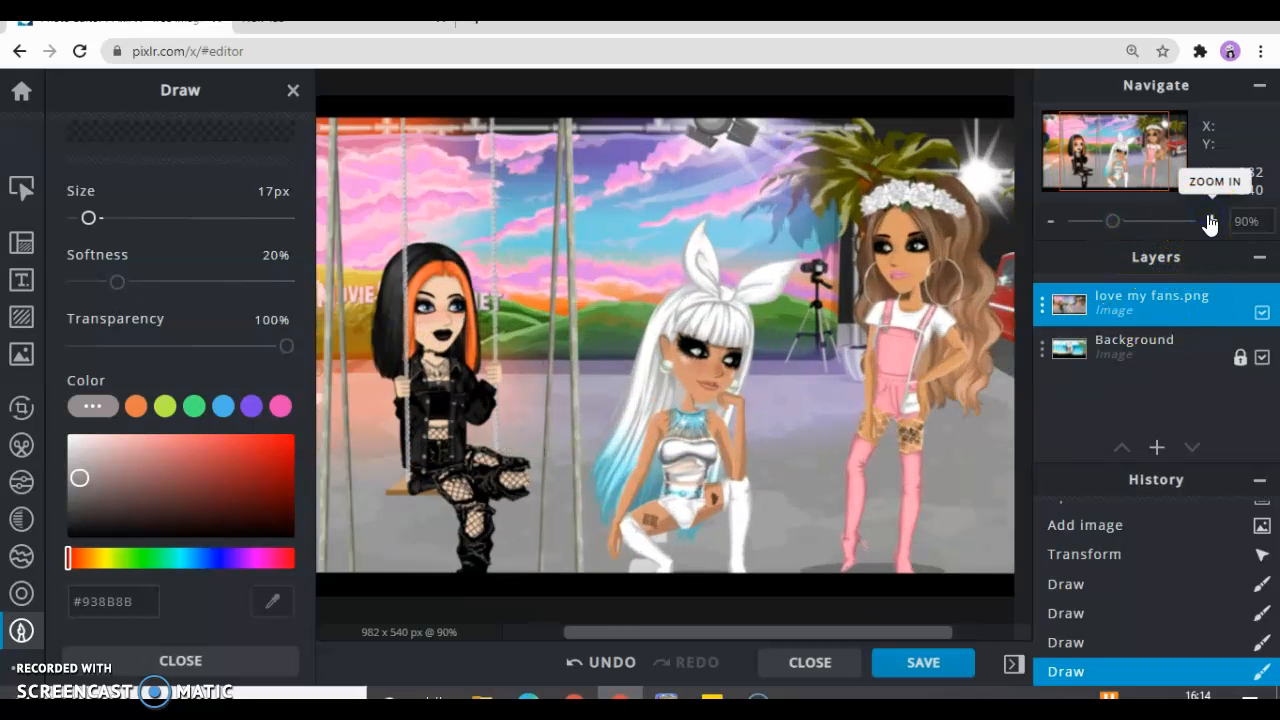
click(1210, 221)
click(1210, 221)
click(1210, 221)
click(1210, 221)
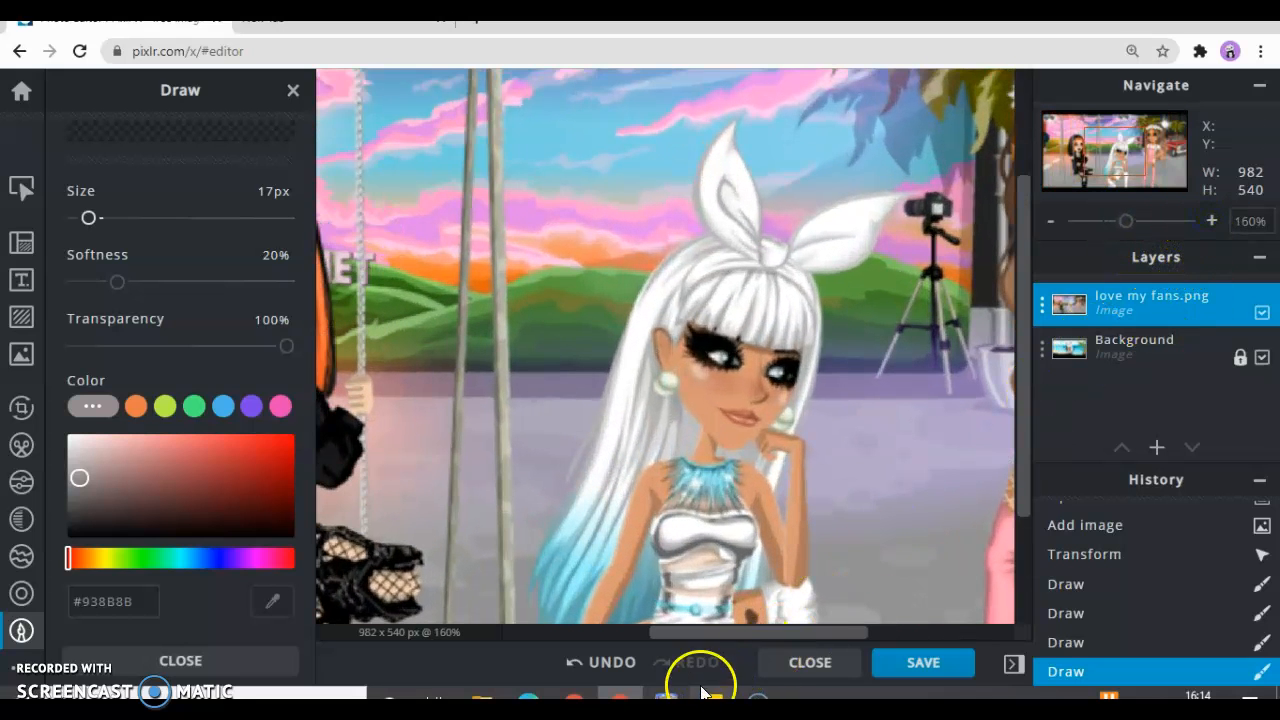
drag(706, 635, 602, 621)
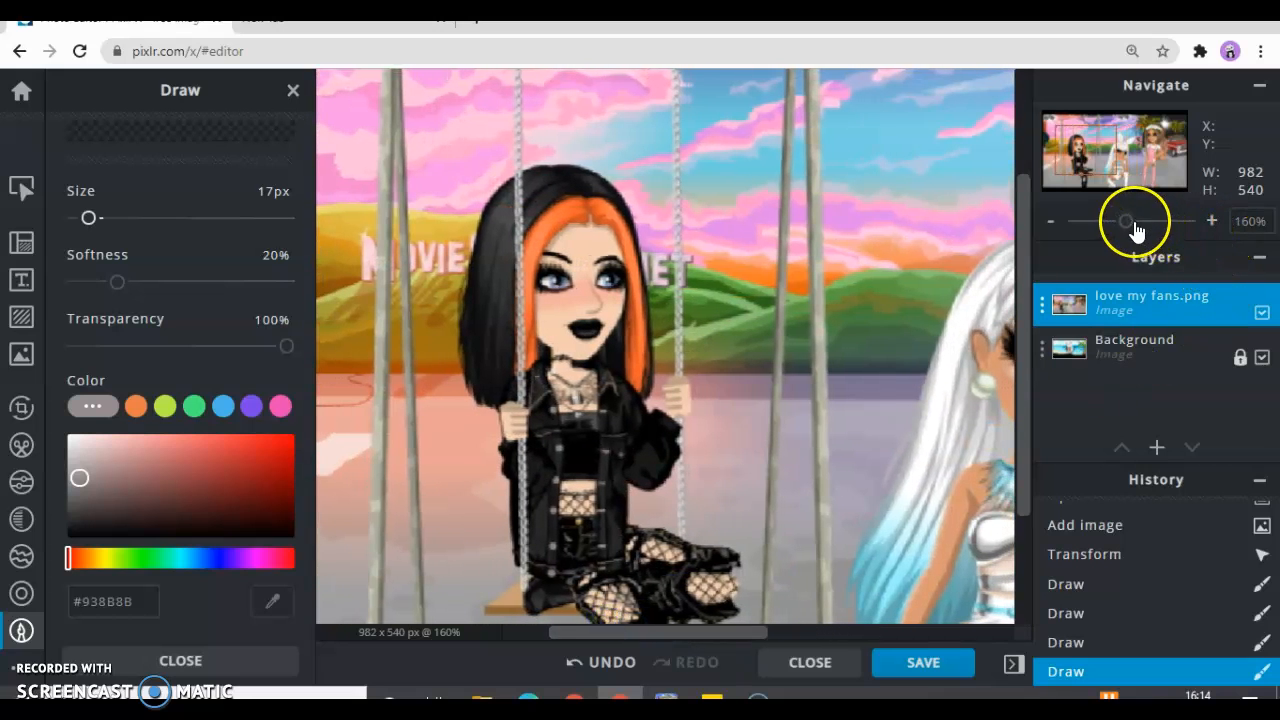
click(1211, 221)
click(1212, 223)
click(1212, 223)
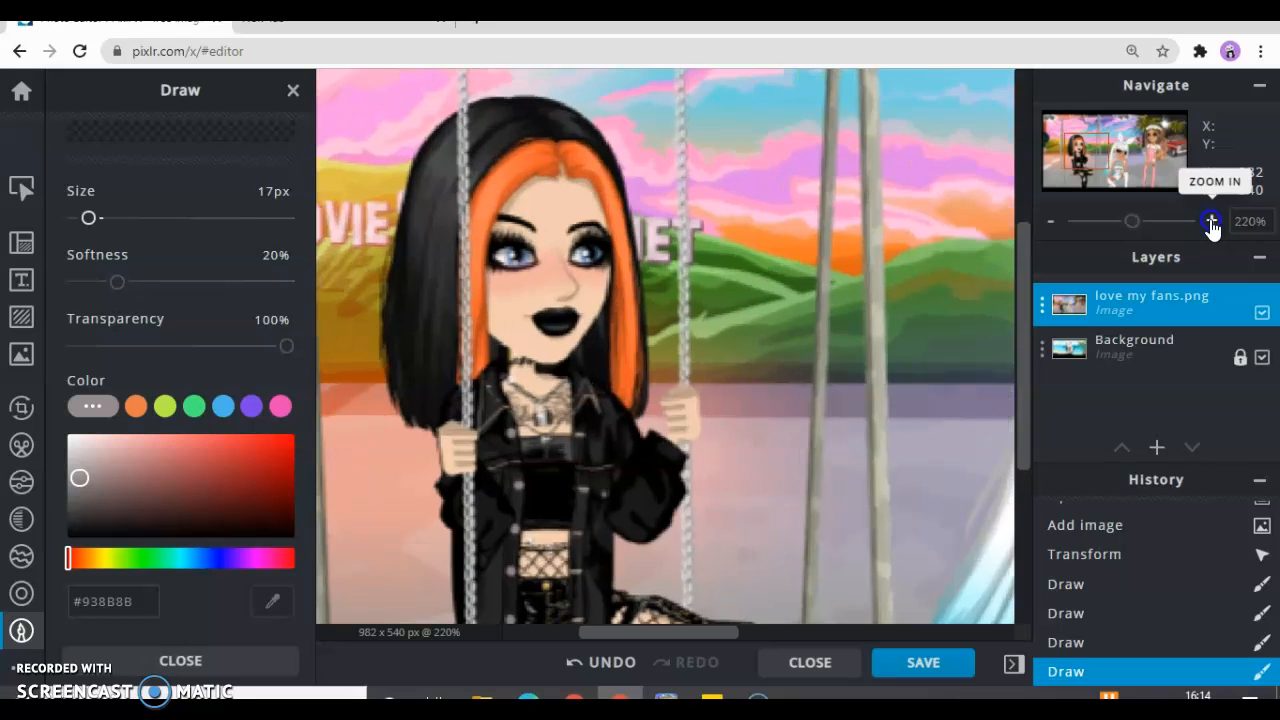
click(1212, 223)
click(1212, 223)
click(1212, 223)
click(1212, 223)
double_click(1212, 223)
click(1212, 223)
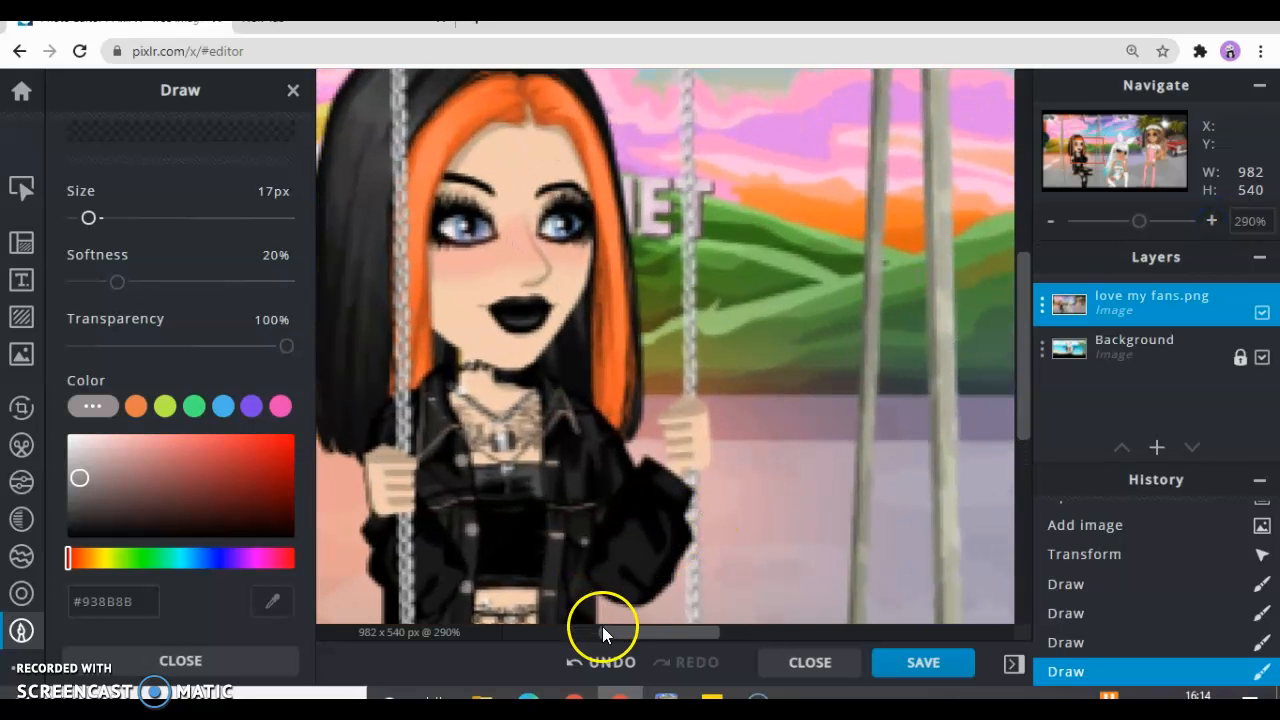
drag(615, 628, 595, 628)
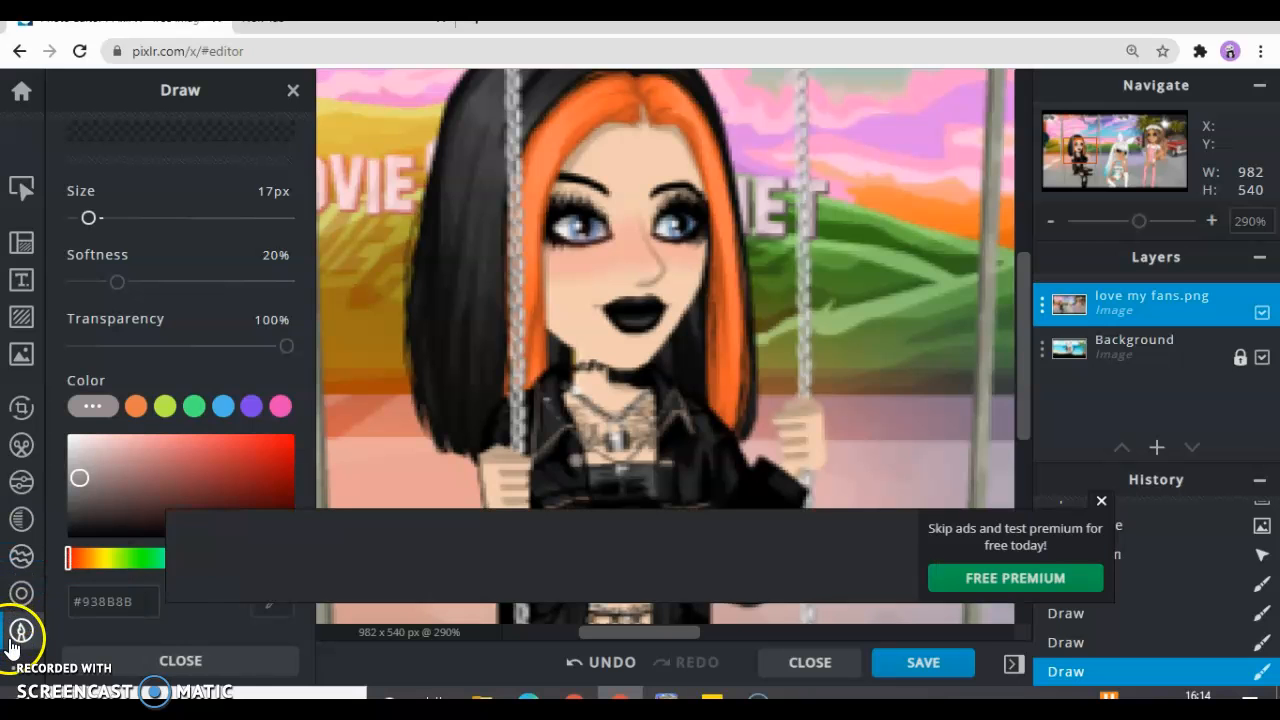
click(18, 598)
click(1100, 505)
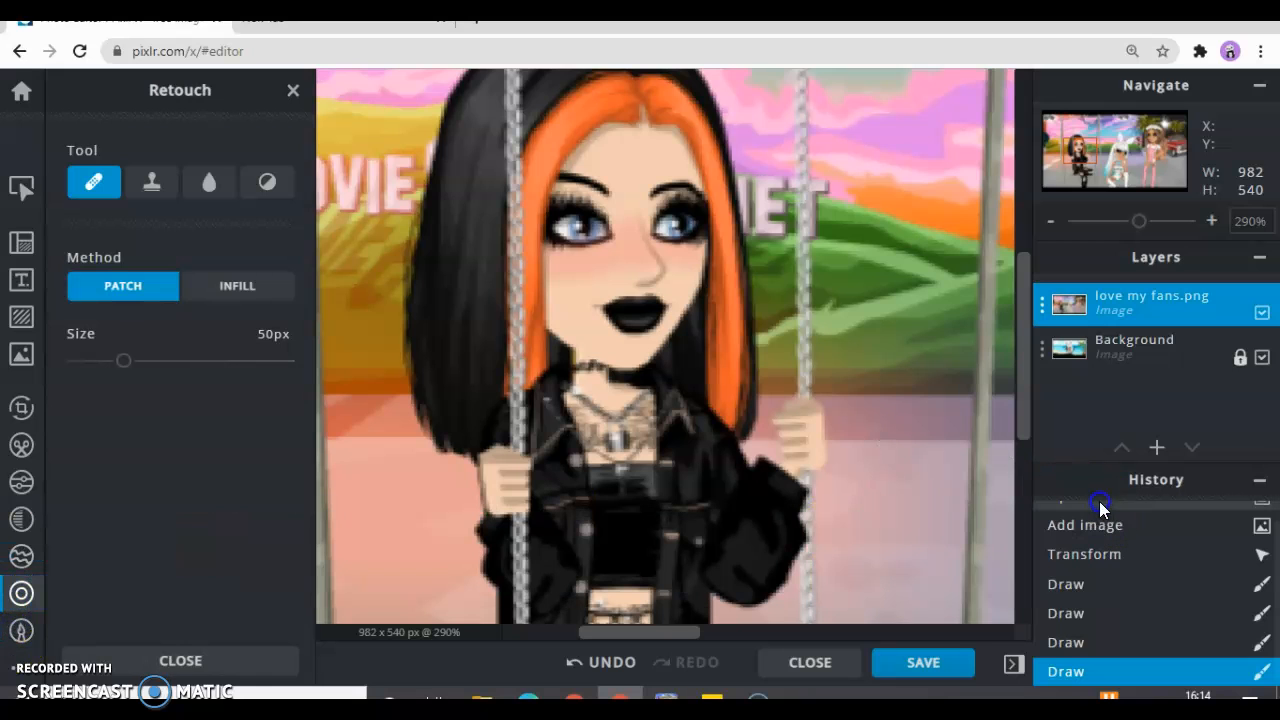
click(163, 187)
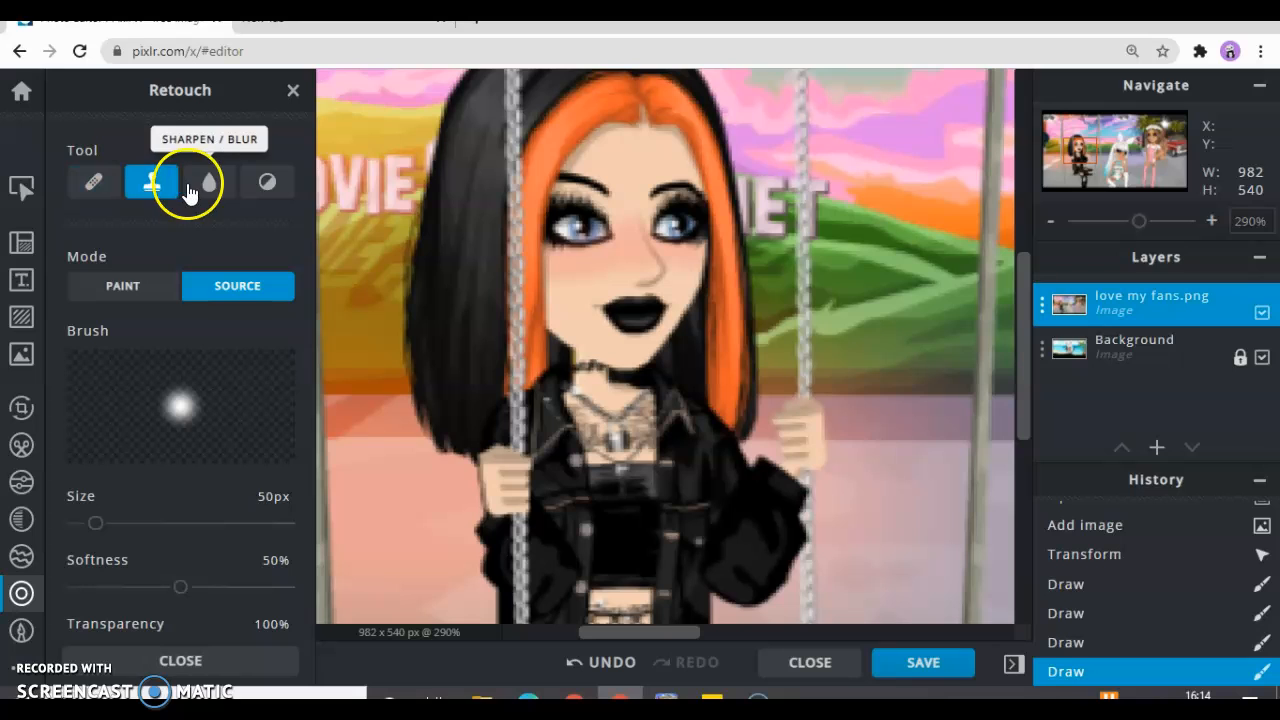
click(205, 185)
click(264, 184)
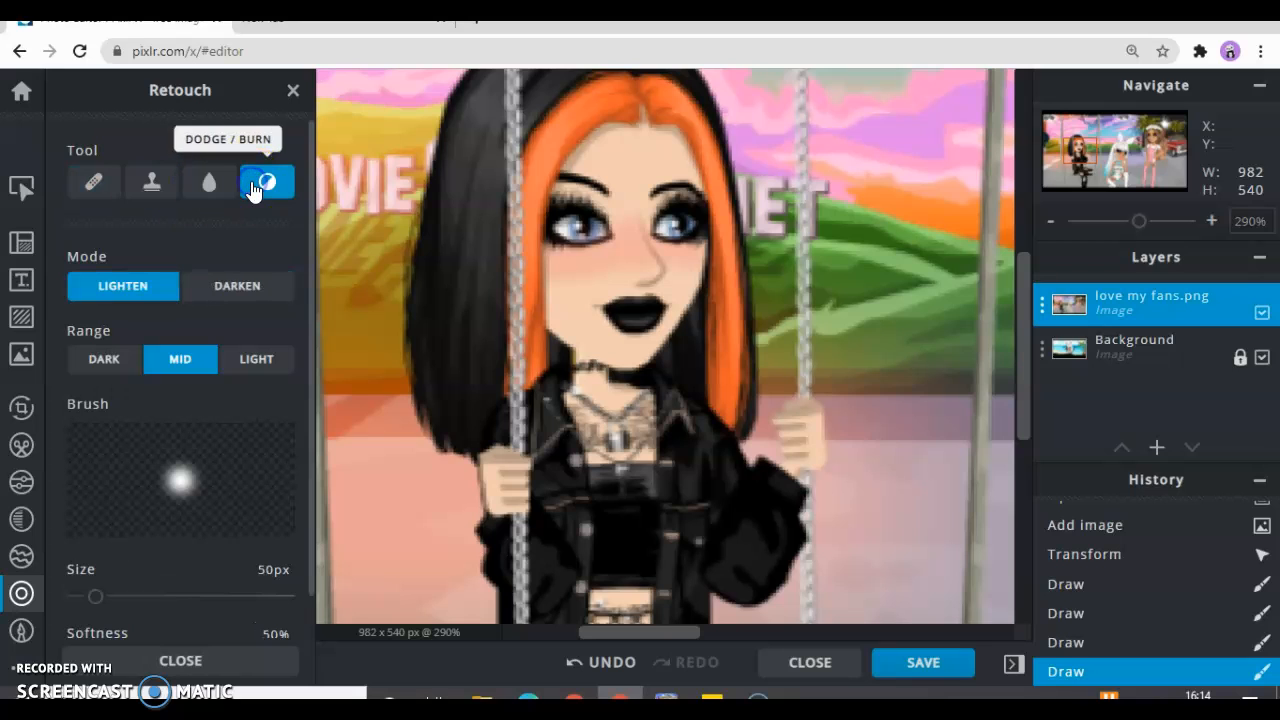
Configure Dodge / Burn with the Light range, 7 px size, 43% softness and strength 4
click(253, 370)
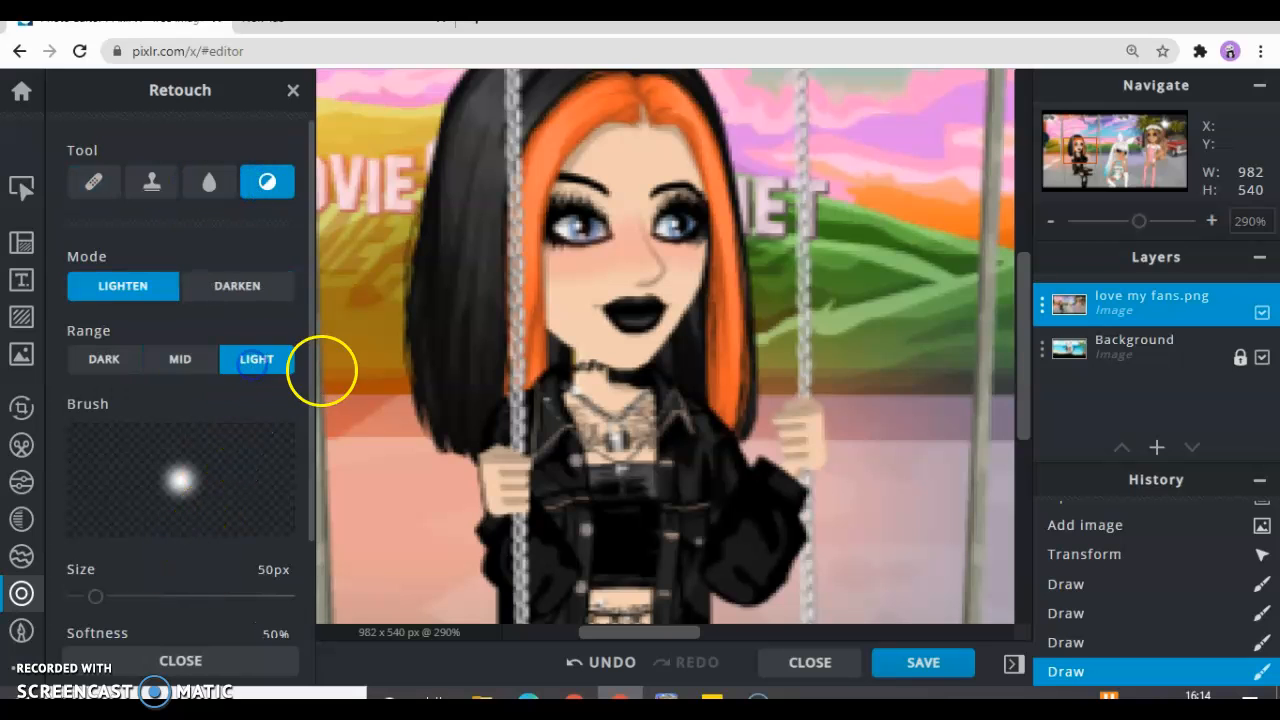
drag(314, 370, 300, 465)
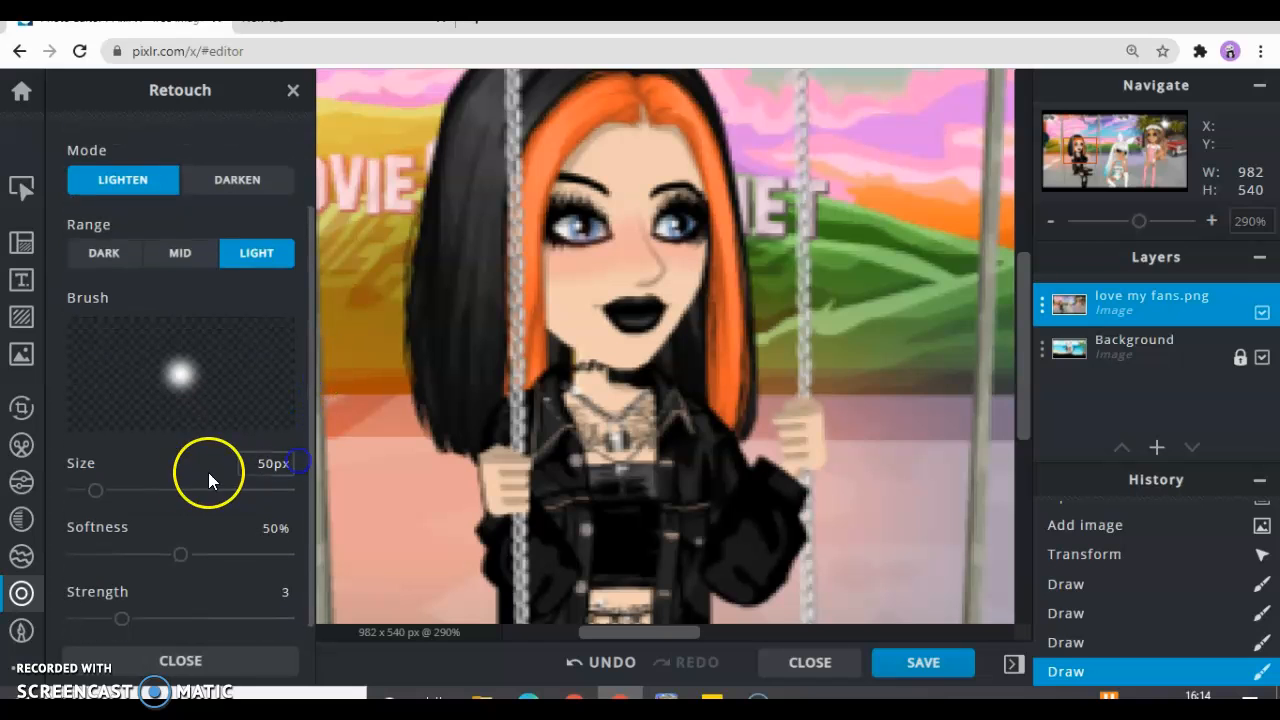
drag(101, 492, 73, 493)
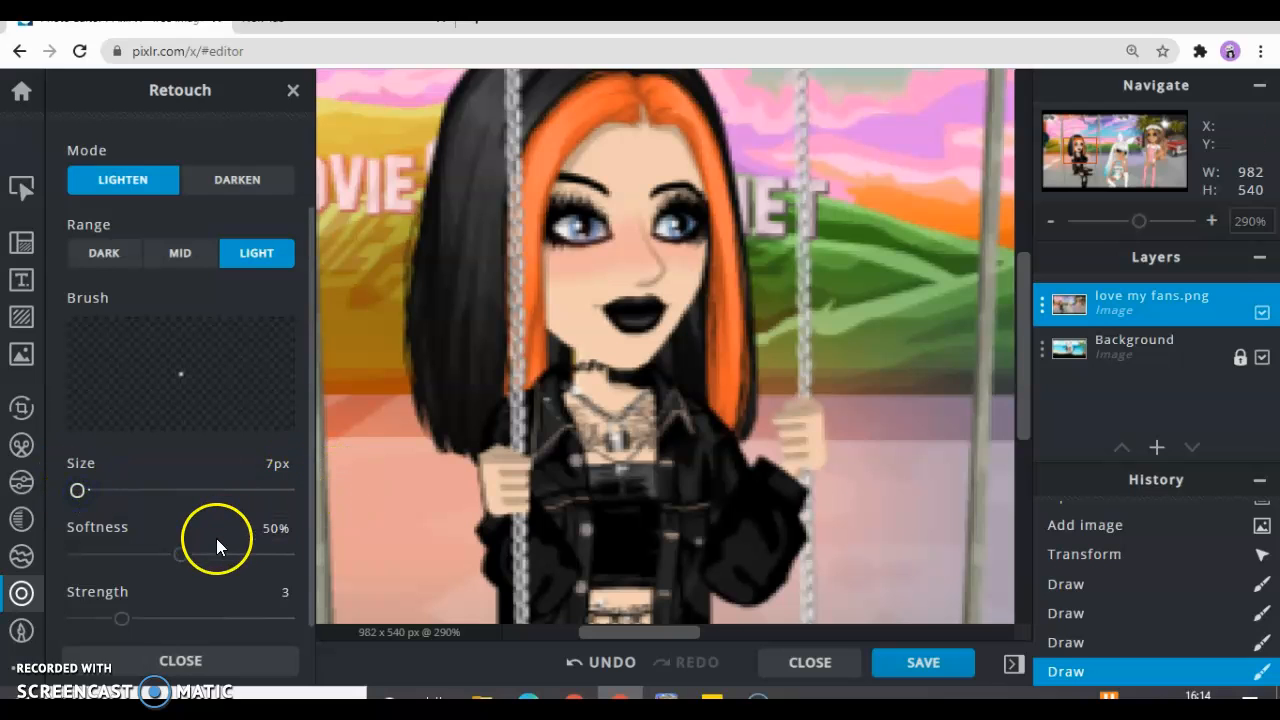
drag(181, 558, 175, 560)
drag(121, 618, 148, 624)
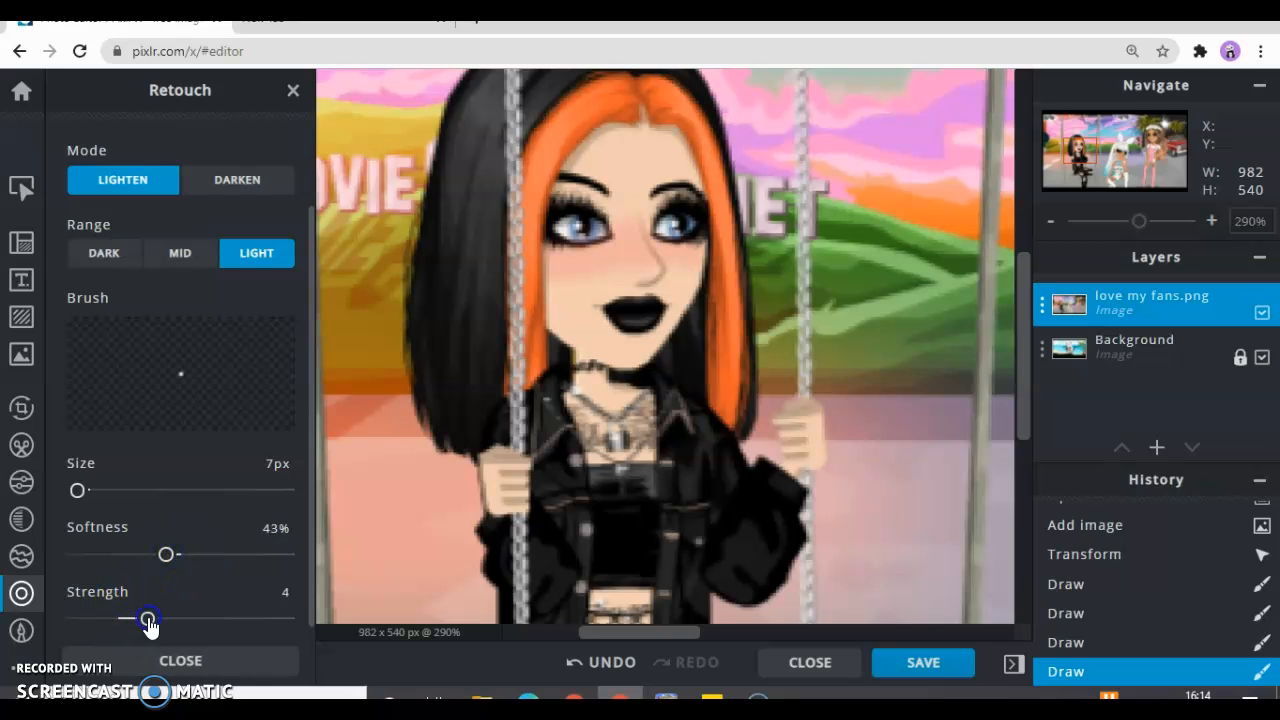
Lighten the lower lip and the skin just above the upper lip of the character on the swing
click(1212, 222)
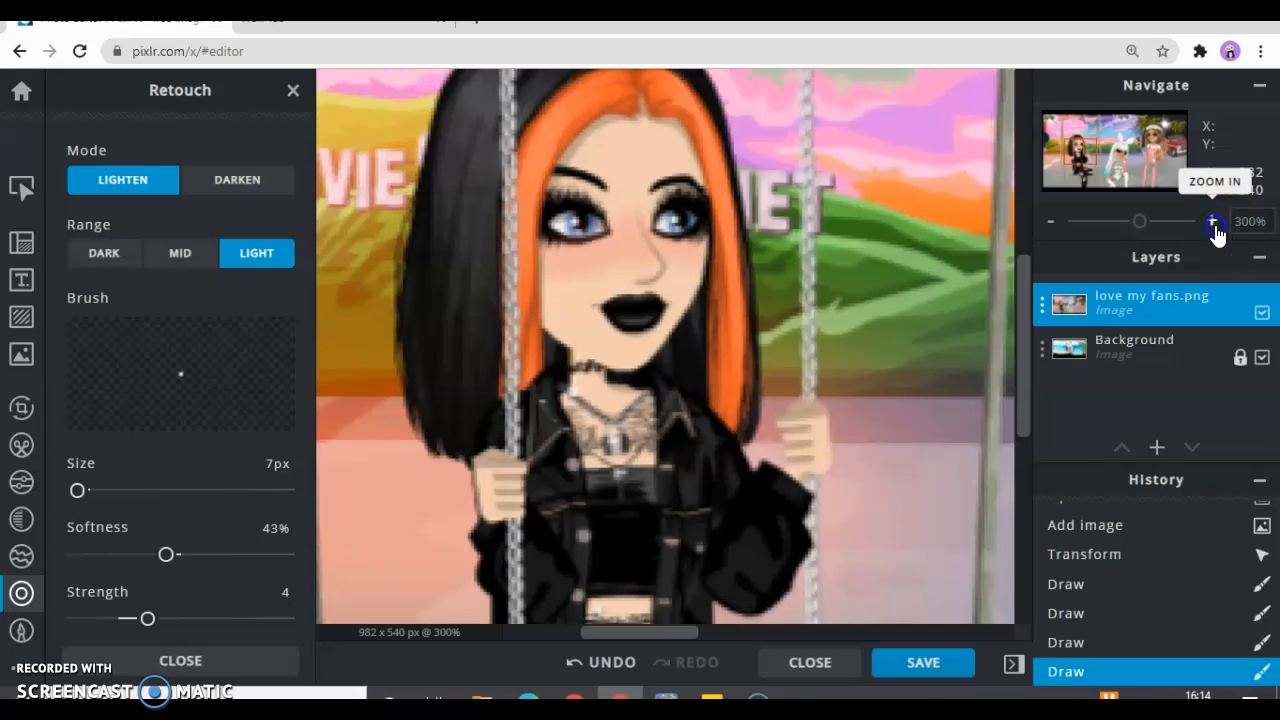
click(1213, 224)
click(1213, 224)
click(1213, 224)
click(1213, 224)
click(1213, 224)
click(1213, 224)
click(660, 628)
drag(657, 631, 658, 630)
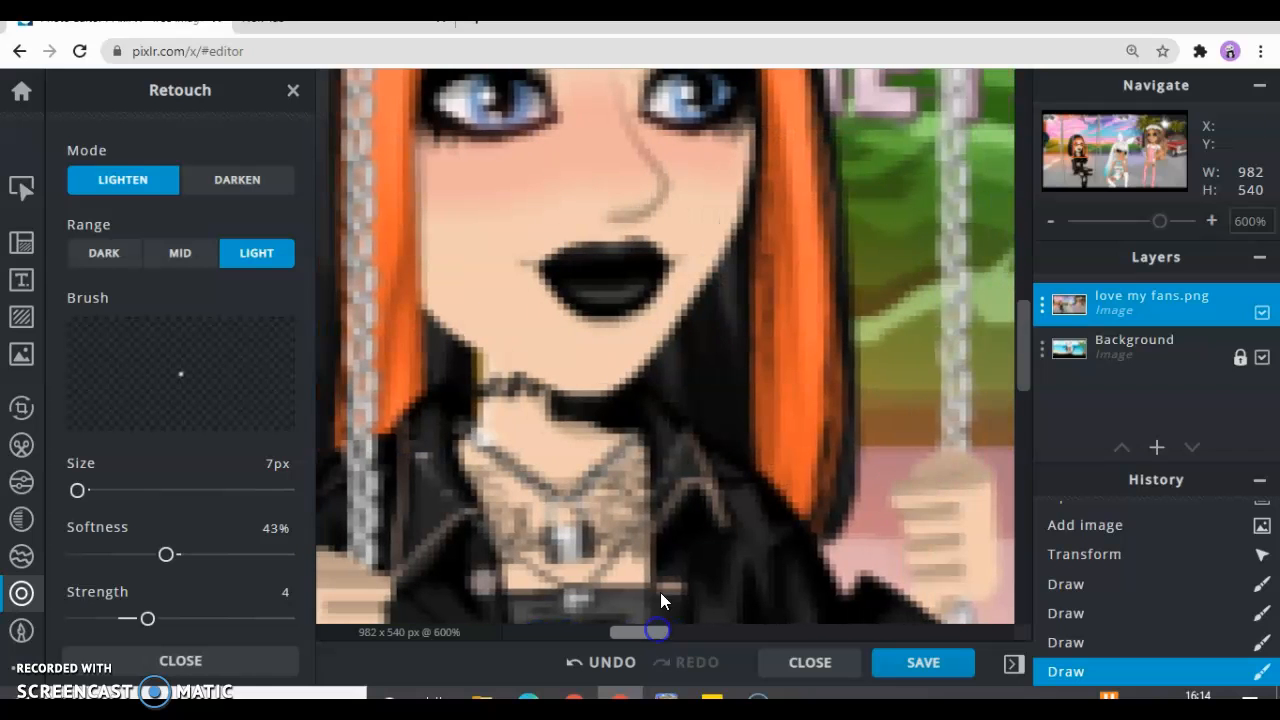
mouse_move(592, 296)
mouse_down()
mouse_move(628, 294)
mouse_move(584, 287)
mouse_move(577, 270)
mouse_move(641, 265)
mouse_move(597, 288)
mouse_move(561, 277)
mouse_move(605, 264)
mouse_move(629, 278)
mouse_move(602, 270)
mouse_move(640, 258)
mouse_move(634, 286)
mouse_move(574, 271)
mouse_move(629, 270)
mouse_move(614, 291)
mouse_move(561, 267)
mouse_move(644, 247)
mouse_move(652, 263)
mouse_move(606, 280)
mouse_up()
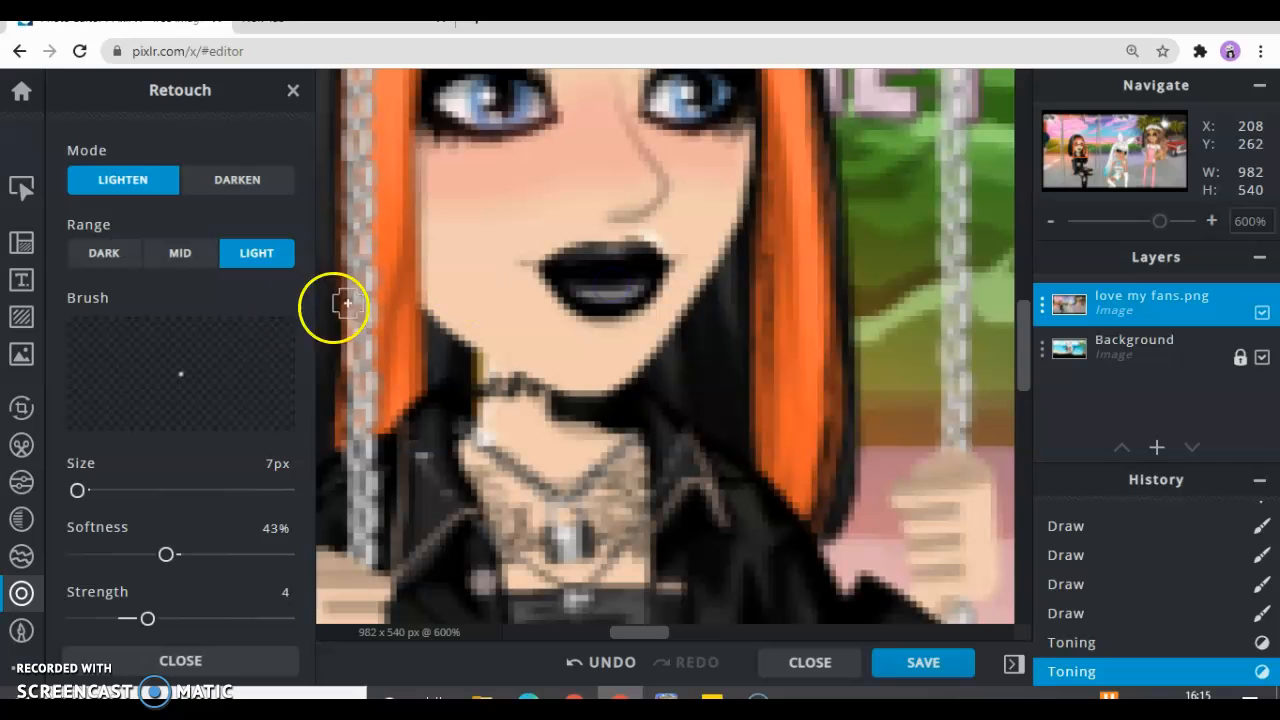
Paint a white highlight across the lower lip with a 2 px Draw brush, first at 10% and again at 42% transparency
click(20, 630)
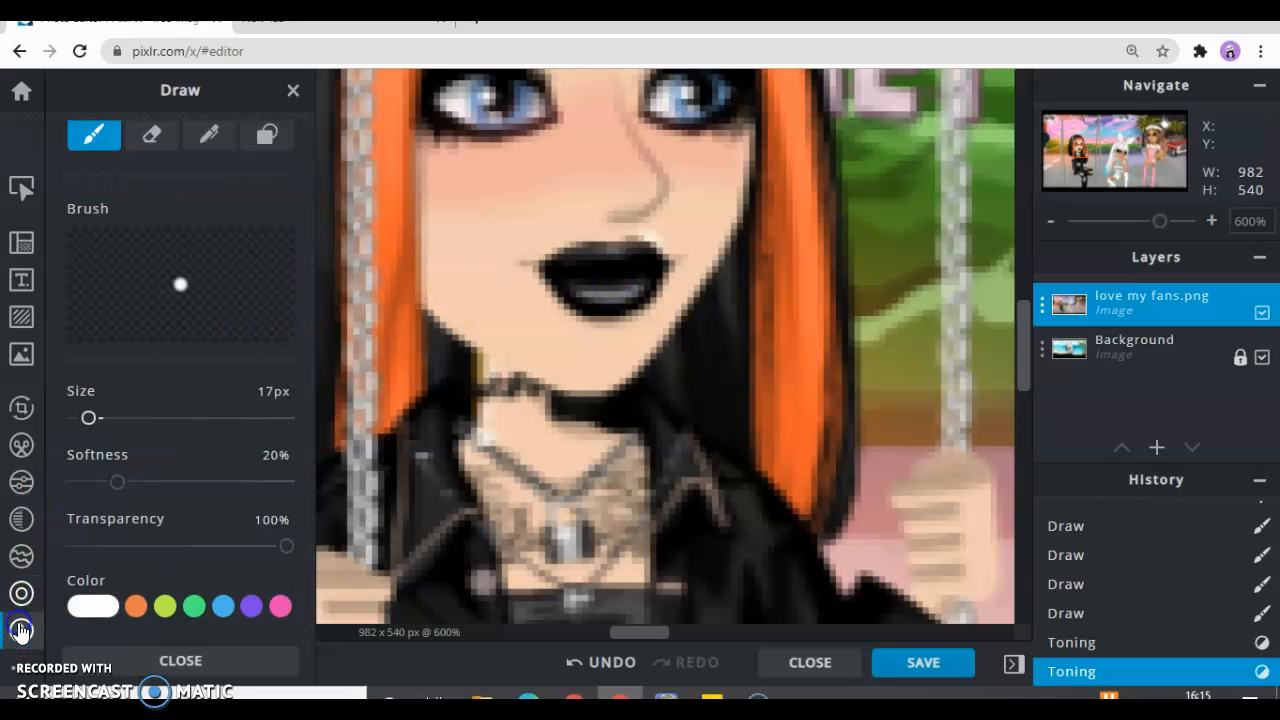
drag(89, 419, 77, 424)
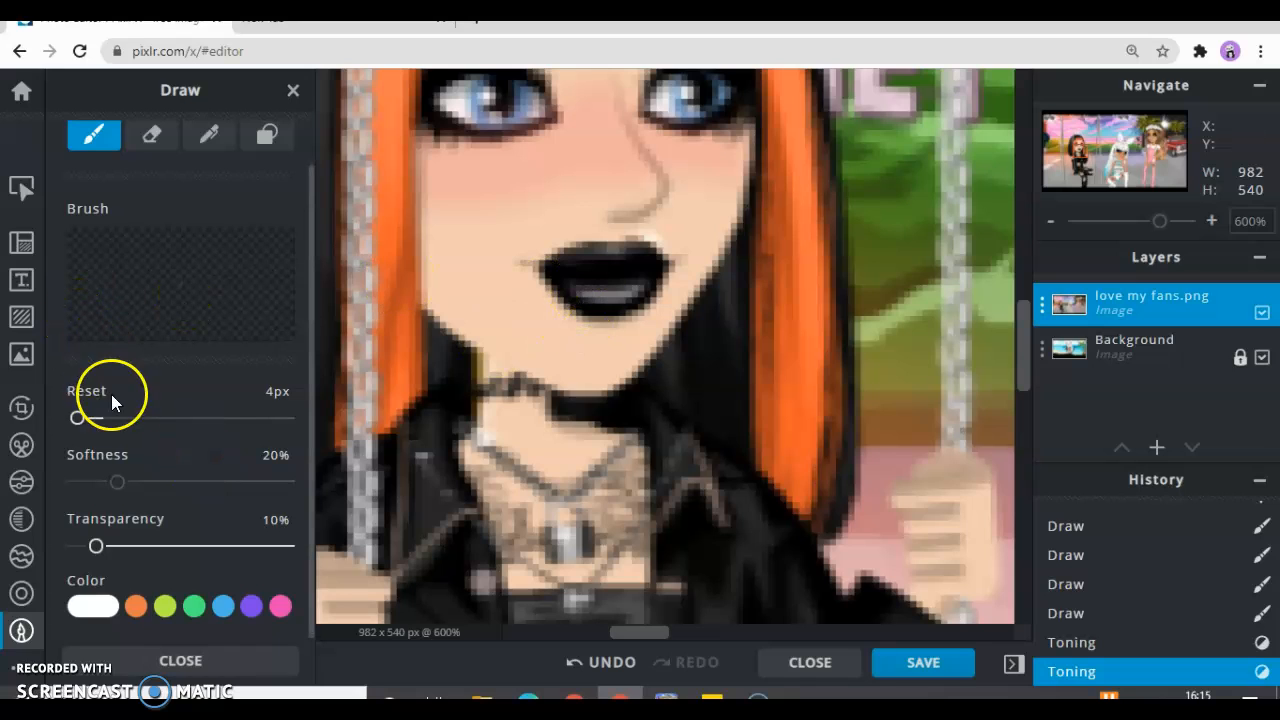
click(78, 428)
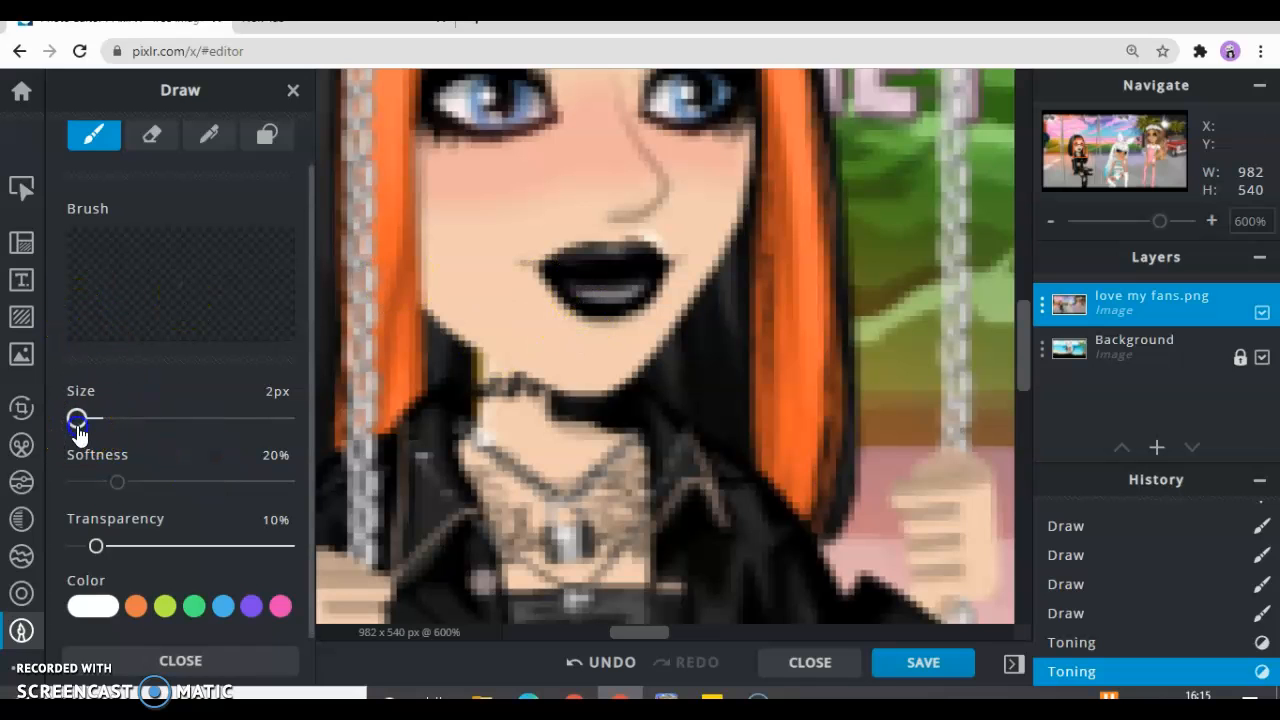
click(582, 292)
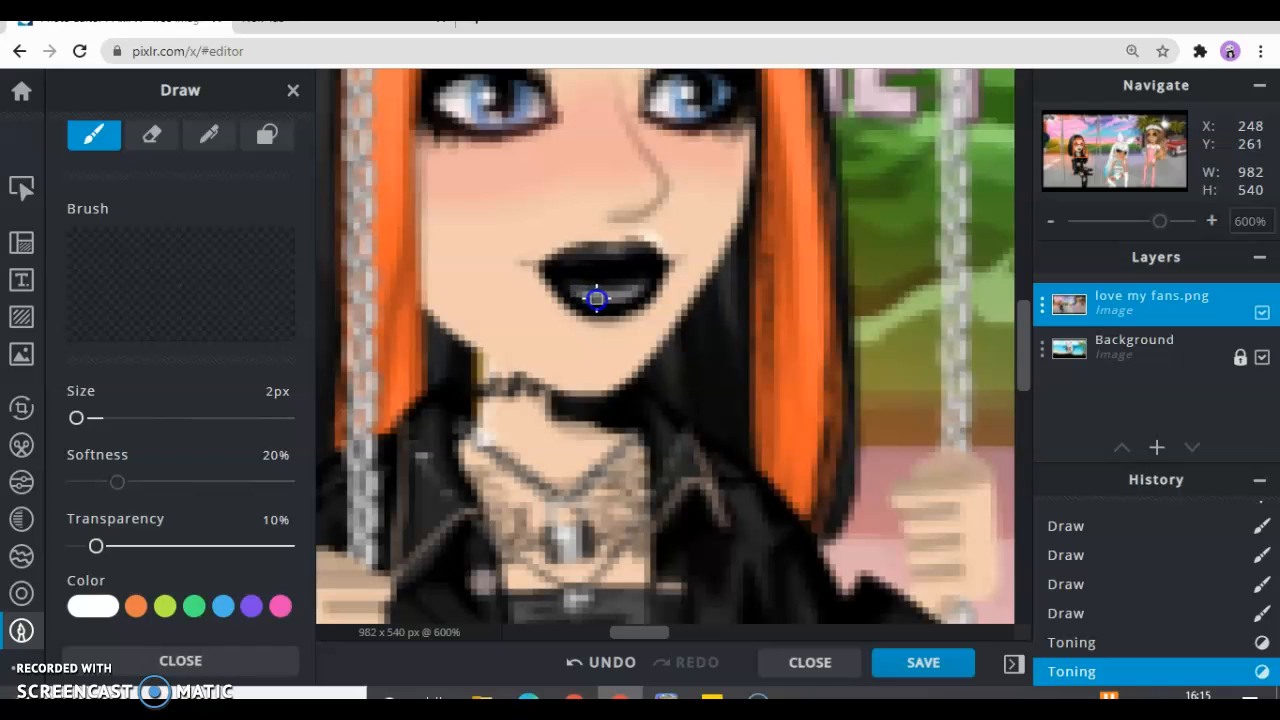
click(634, 289)
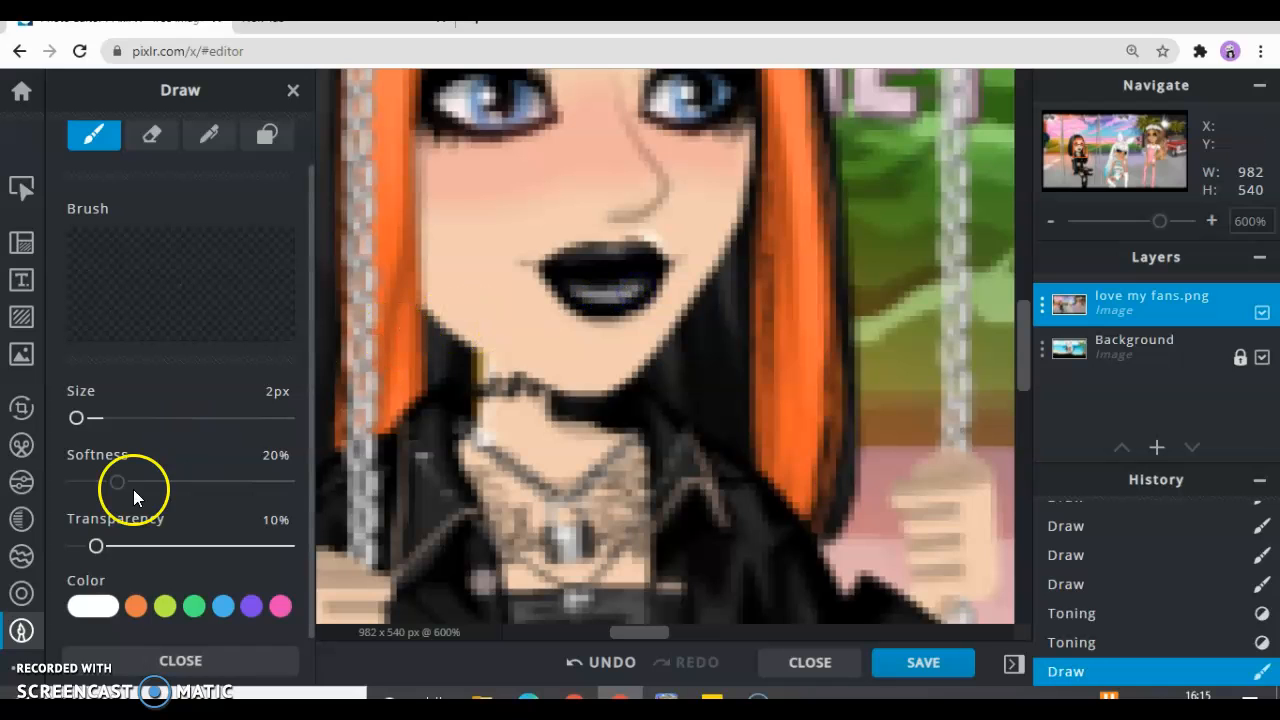
drag(98, 540, 163, 545)
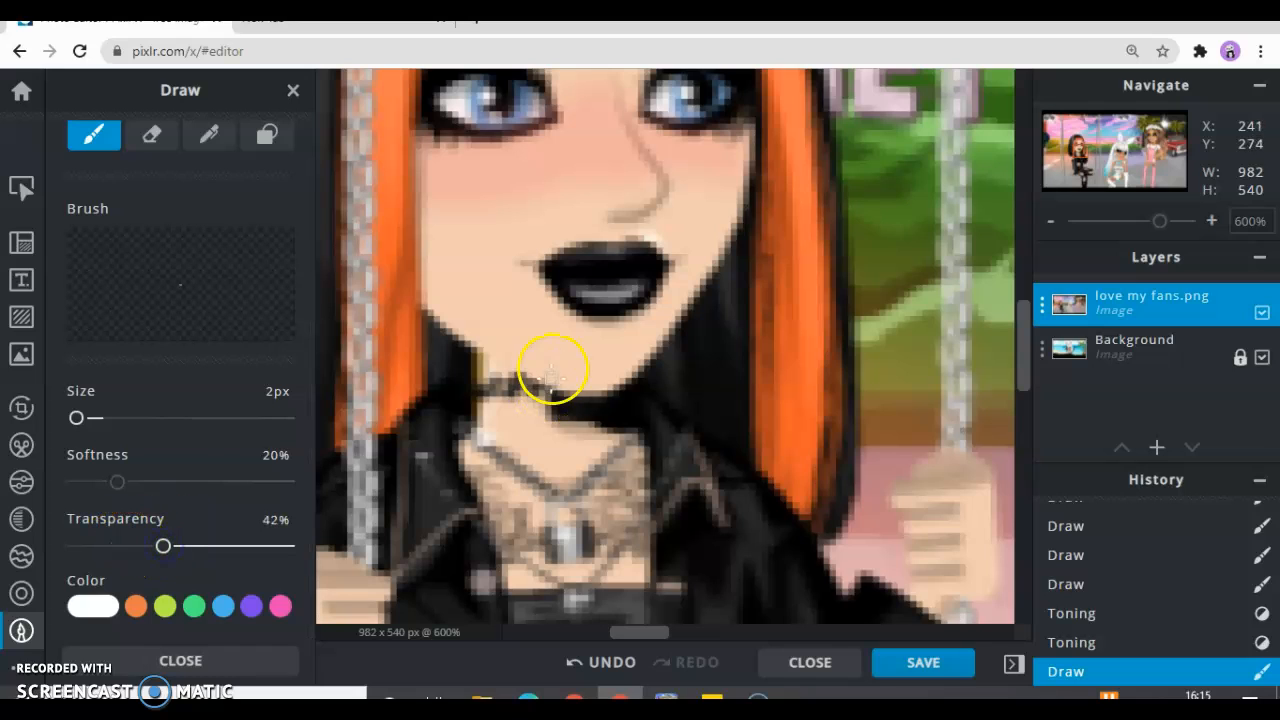
drag(577, 288, 634, 288)
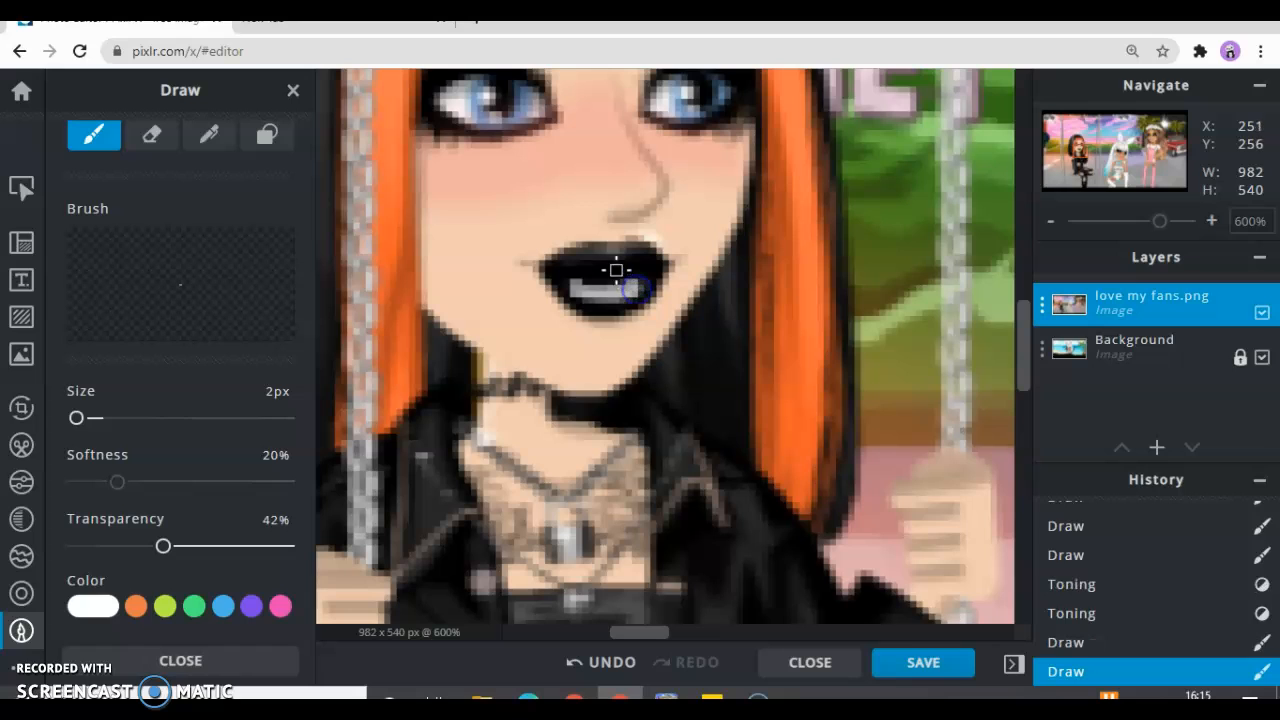
Add a white highlight to the middle of the upper lip and paint blue #207AA7 over the iris of the left eye
click(617, 254)
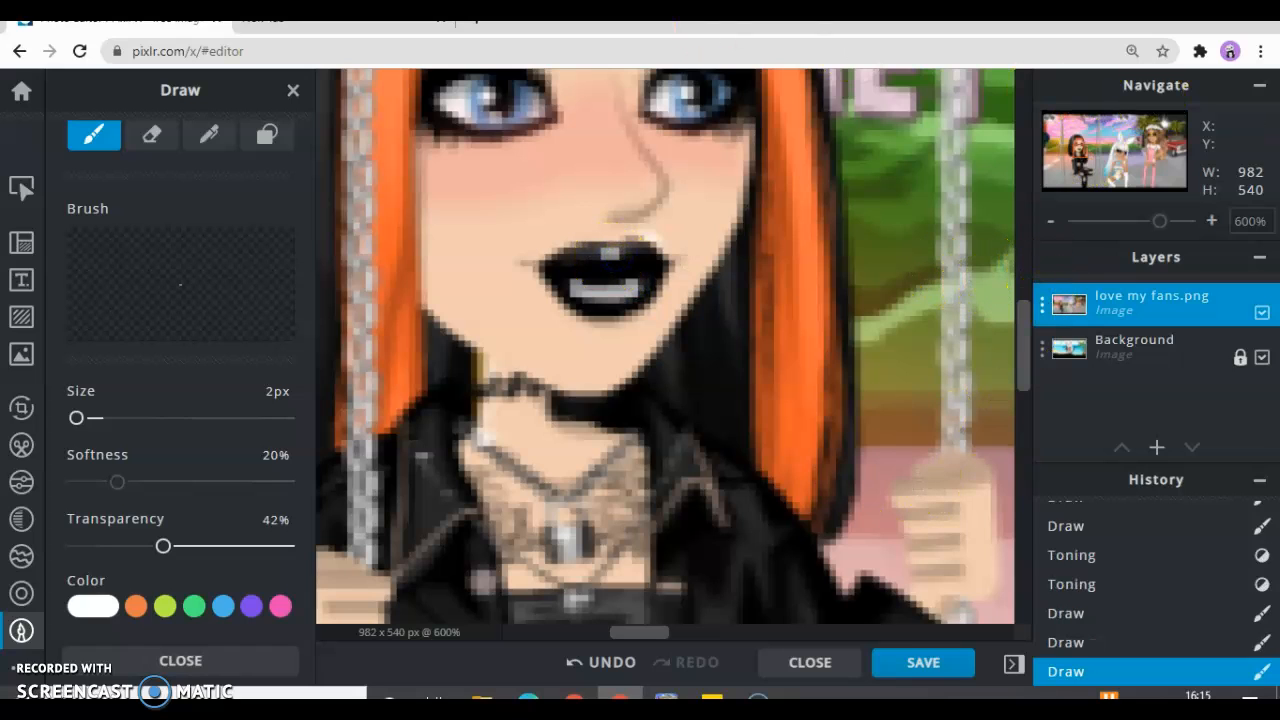
click(222, 606)
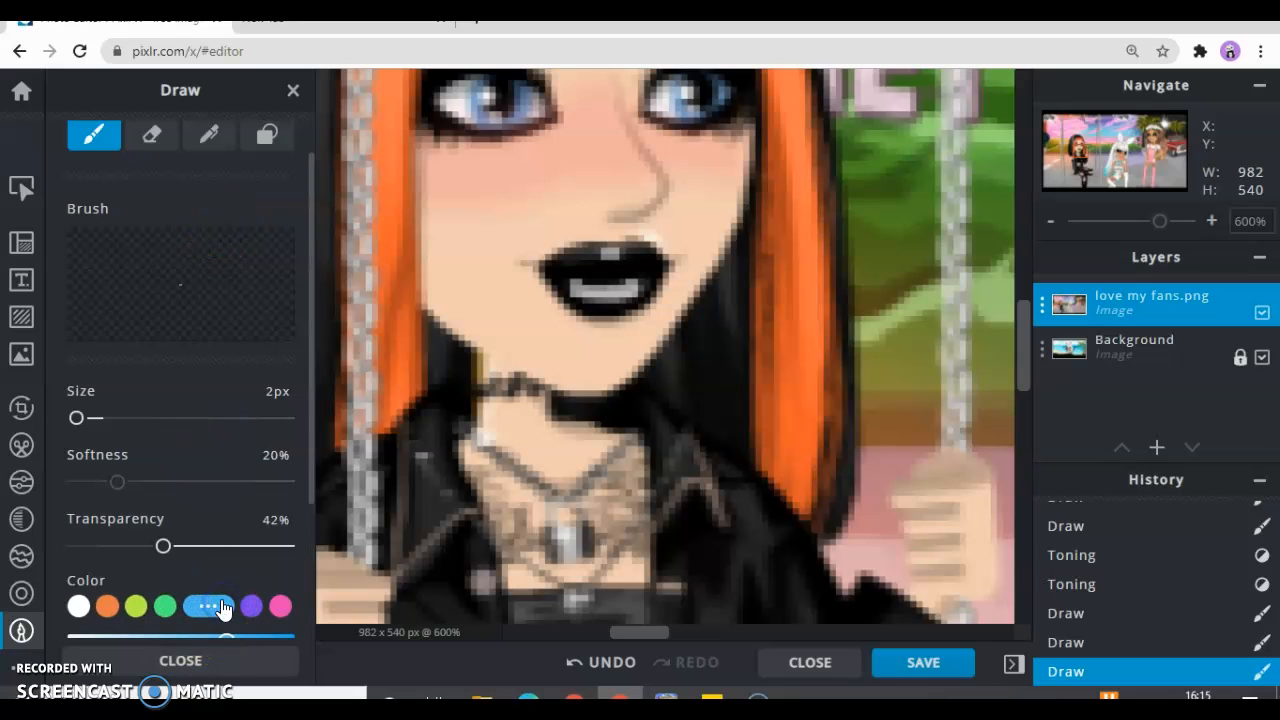
mouse_move(313, 428)
mouse_down()
mouse_move(314, 546)
mouse_move(251, 492)
mouse_up()
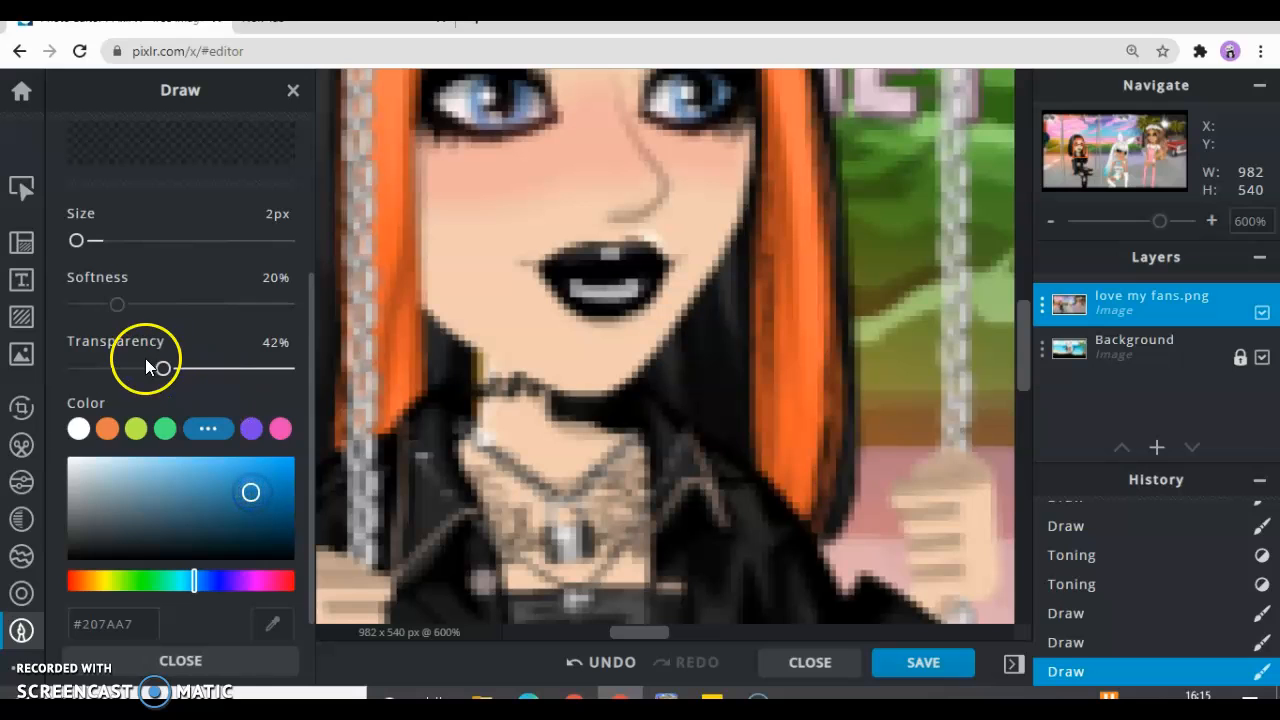
click(477, 84)
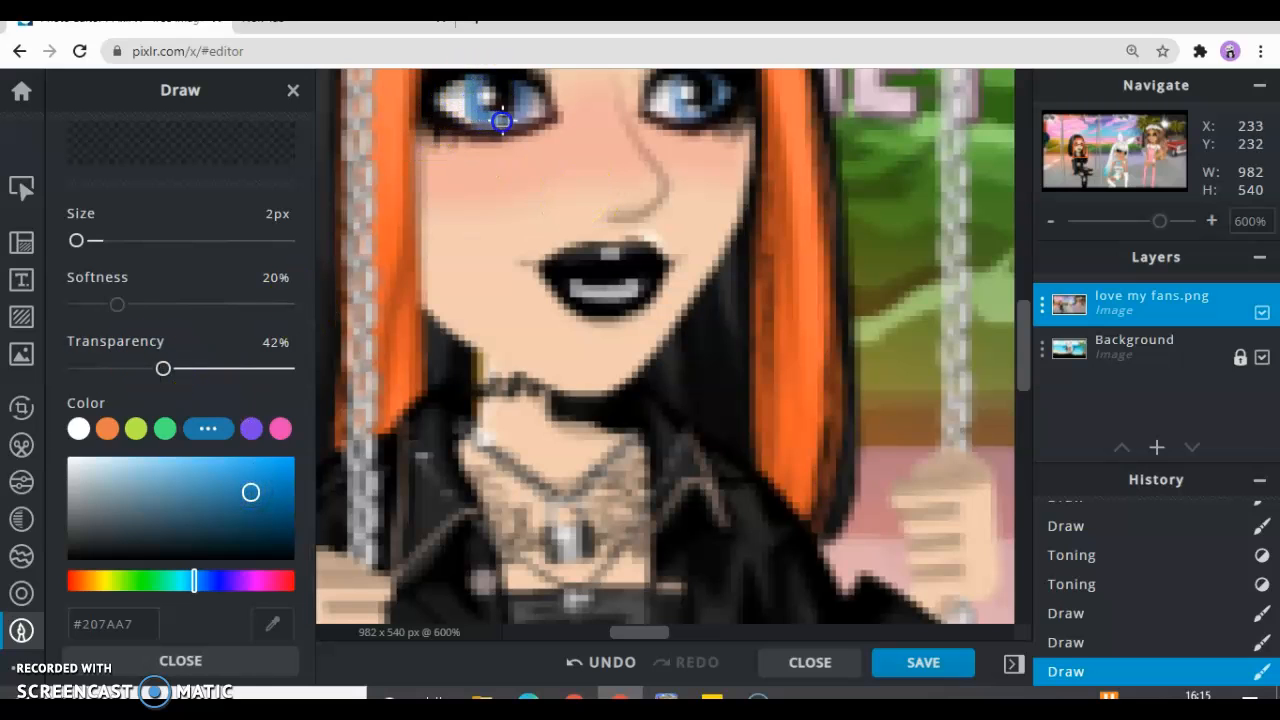
Darken the pupil of the same character's left eye with black #000000 brush dabs
mouse_move(254, 496)
mouse_down()
mouse_move(257, 531)
mouse_move(291, 560)
mouse_up()
click(478, 107)
click(492, 82)
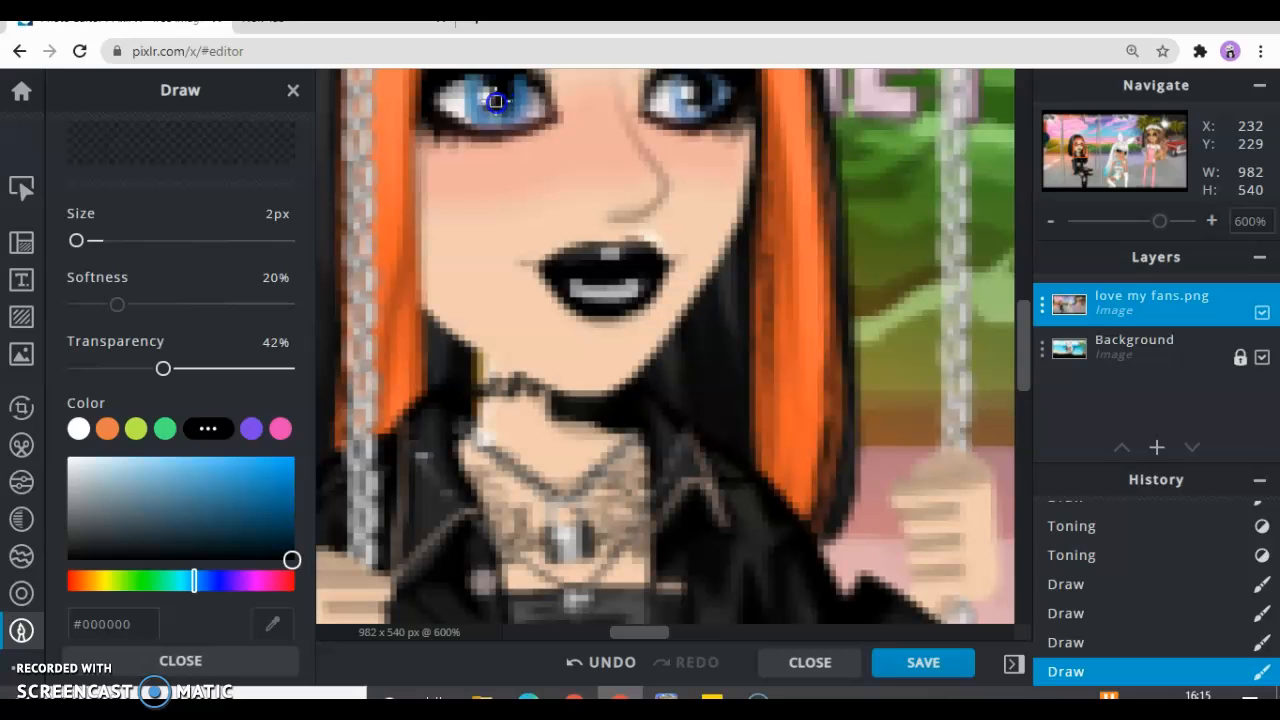
click(507, 91)
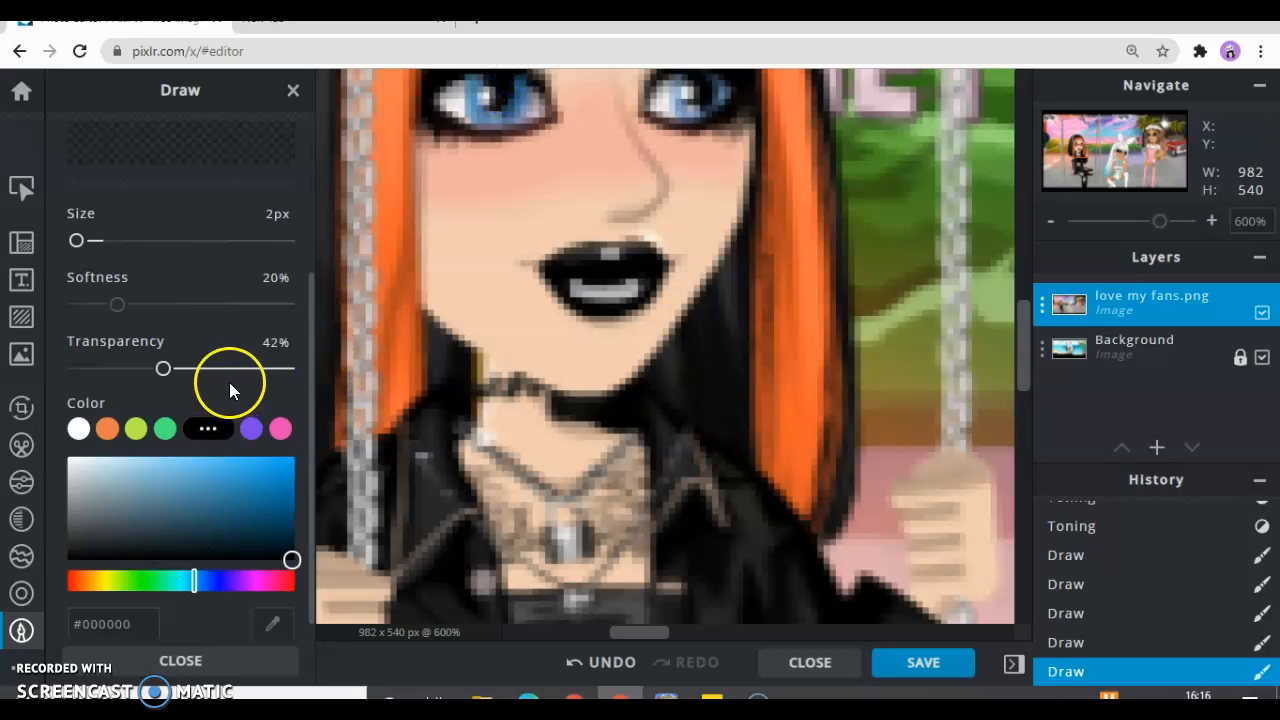
Dab a white #FFFFFF highlight beside the pupil of the left eye
click(78, 428)
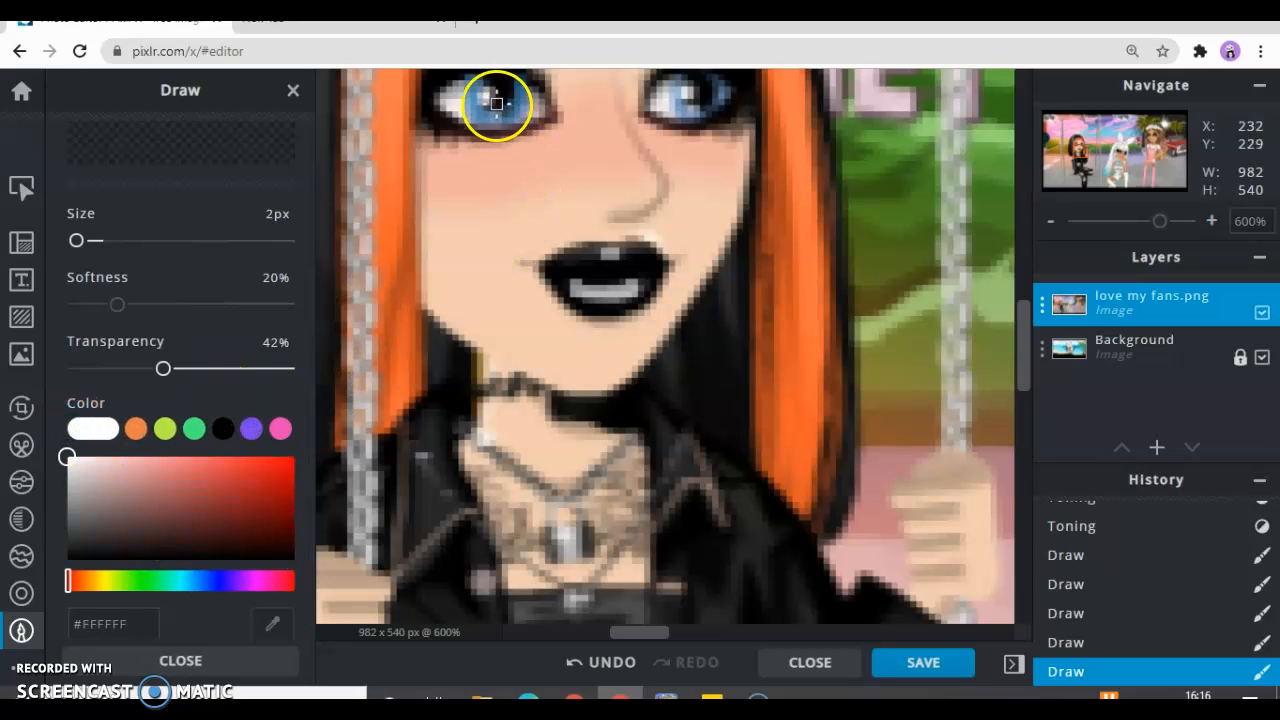
click(487, 97)
click(487, 100)
click(485, 92)
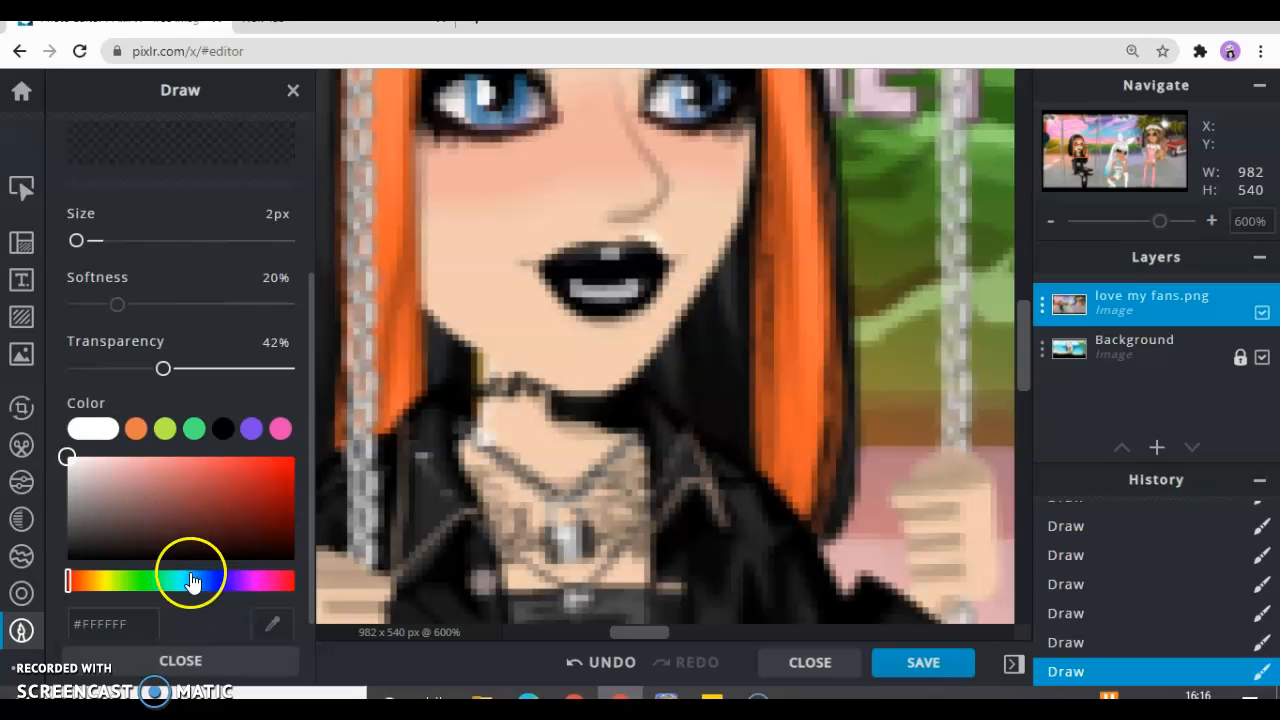
Repaint the character's right eye with a light blue #73AADA iris, a black pupil and a white highlight
click(194, 436)
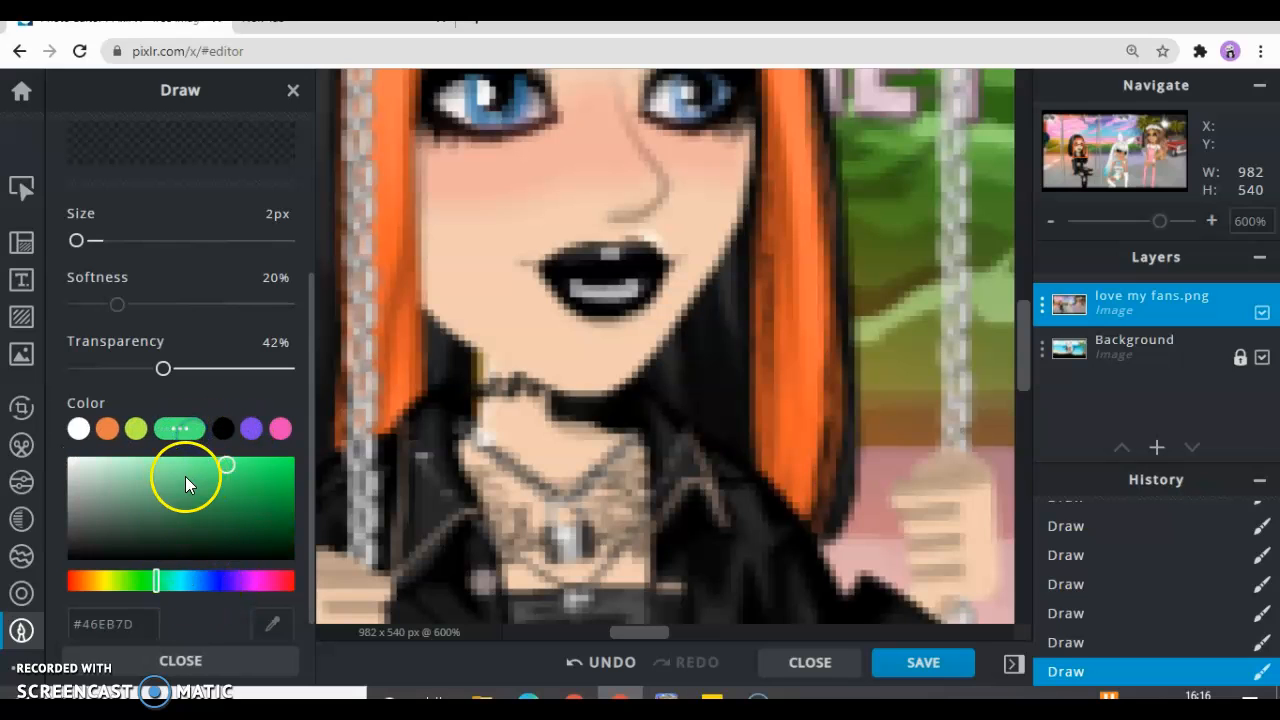
click(199, 586)
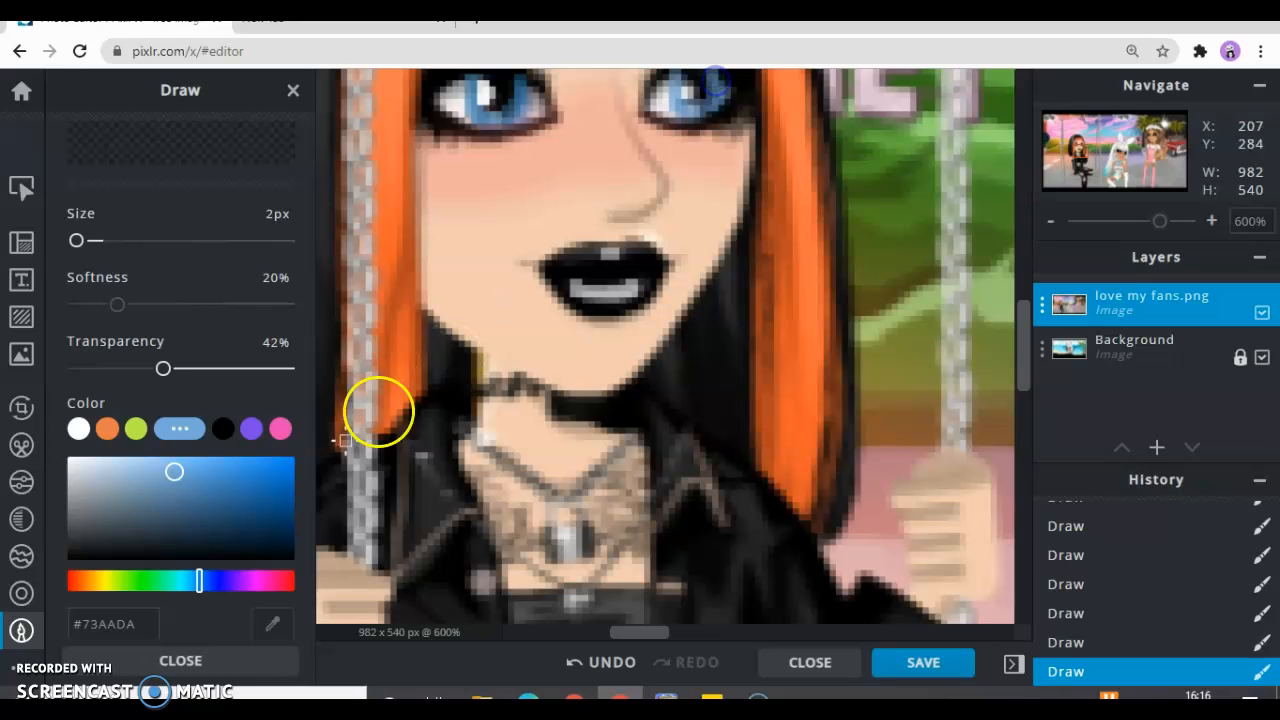
click(292, 558)
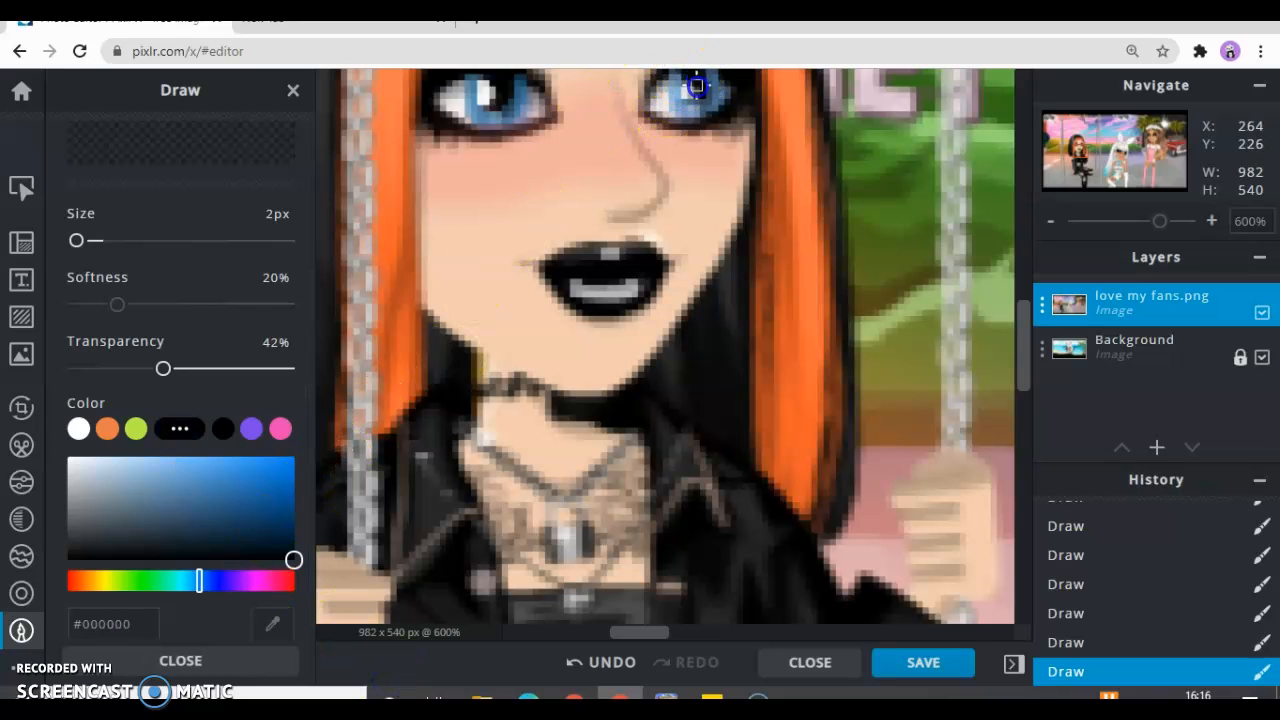
click(68, 458)
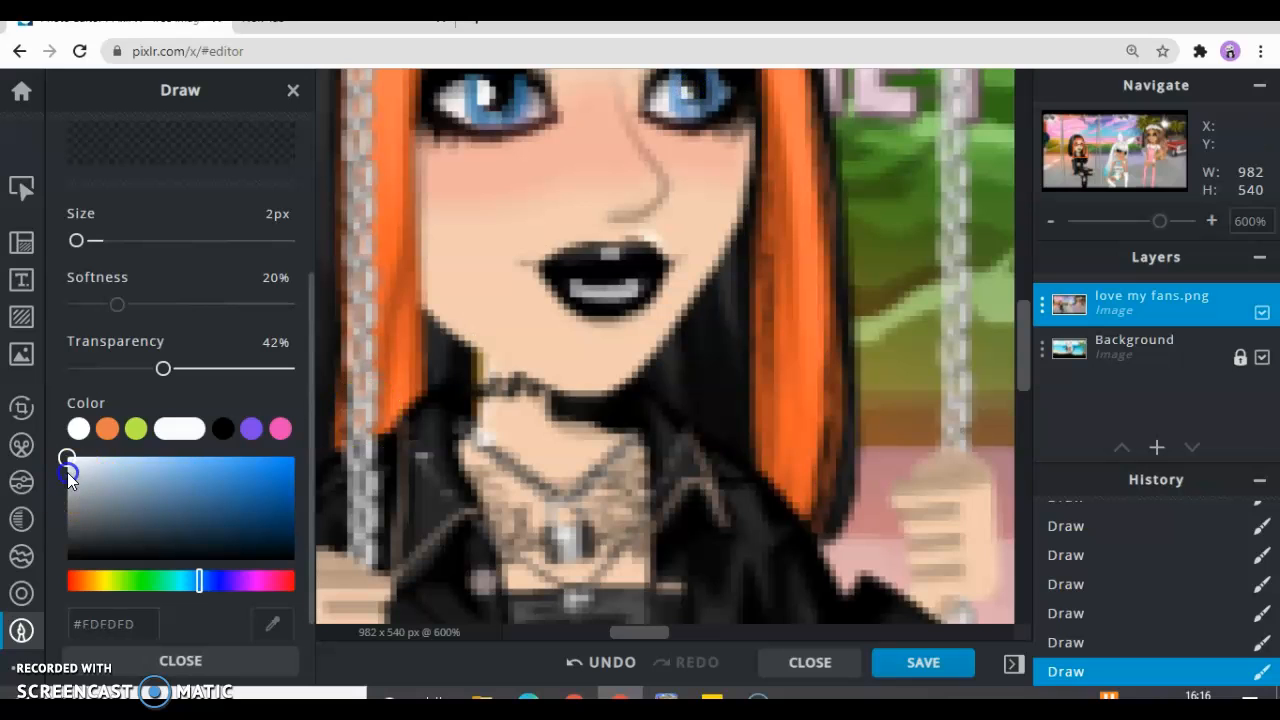
click(687, 89)
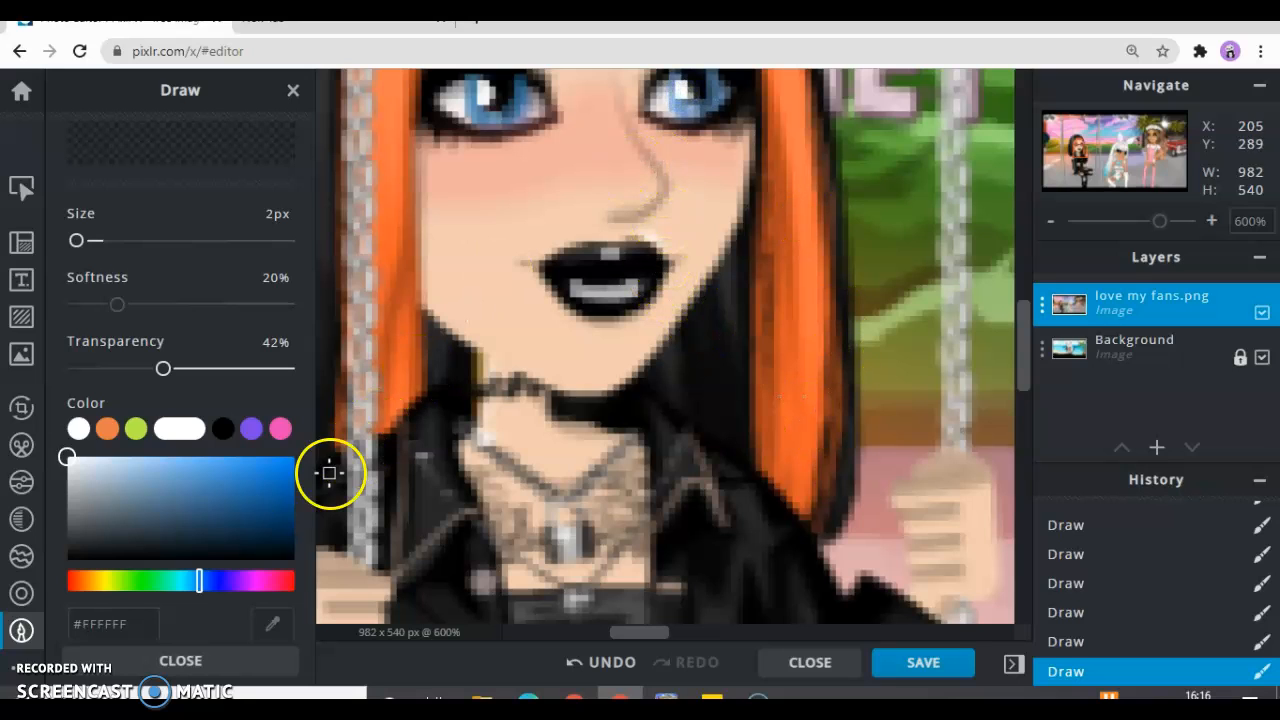
Lighten a spot on the tip of the nose using Retouch Dodge / Burn with a 4 px brush
click(22, 600)
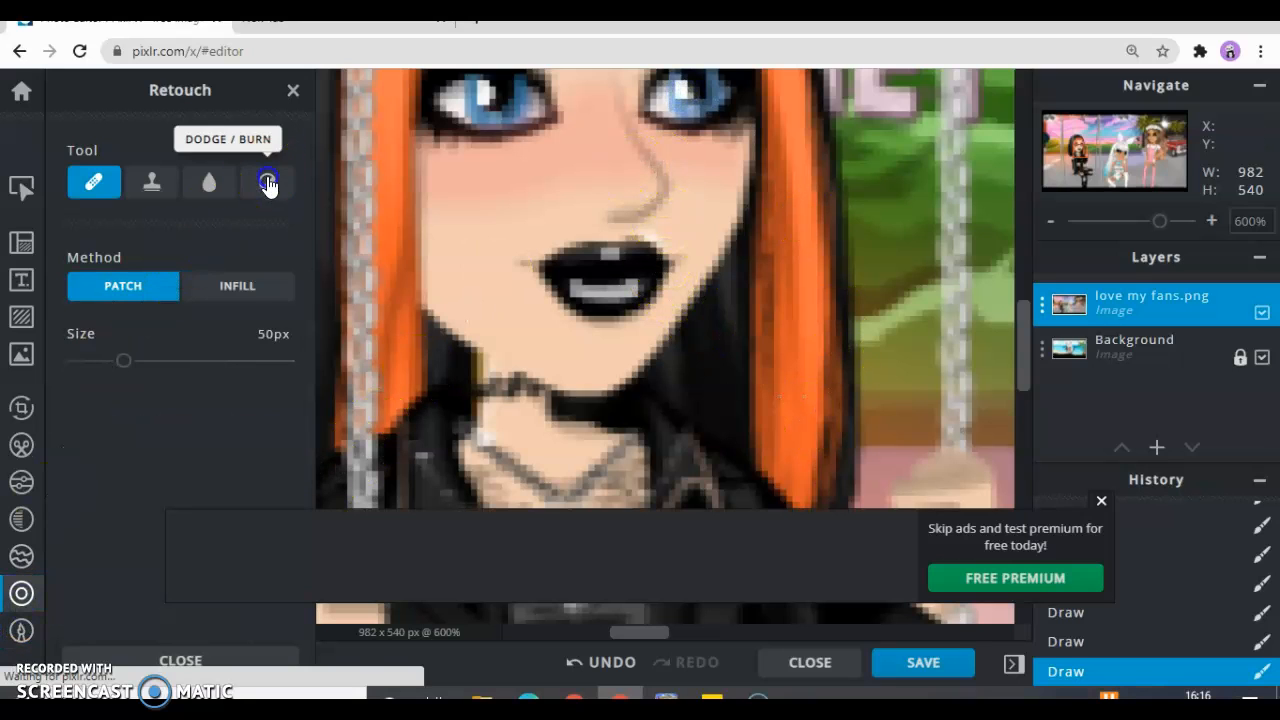
click(266, 181)
click(1101, 501)
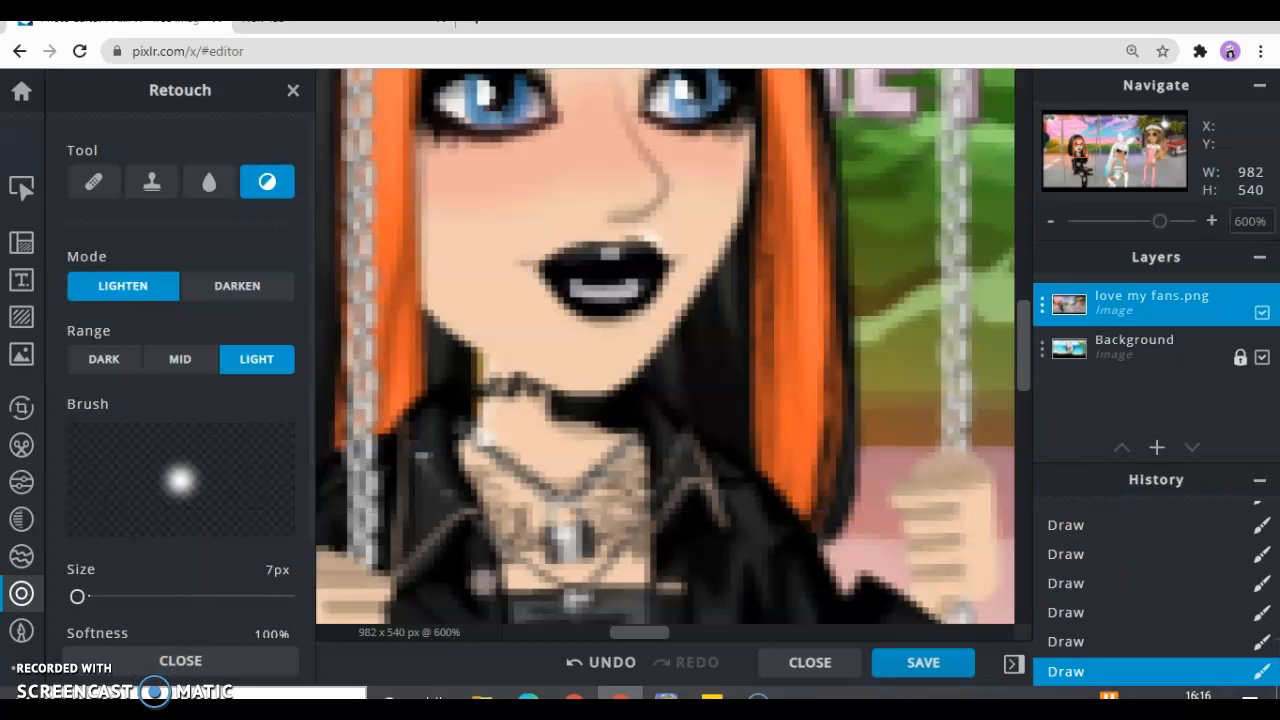
click(82, 597)
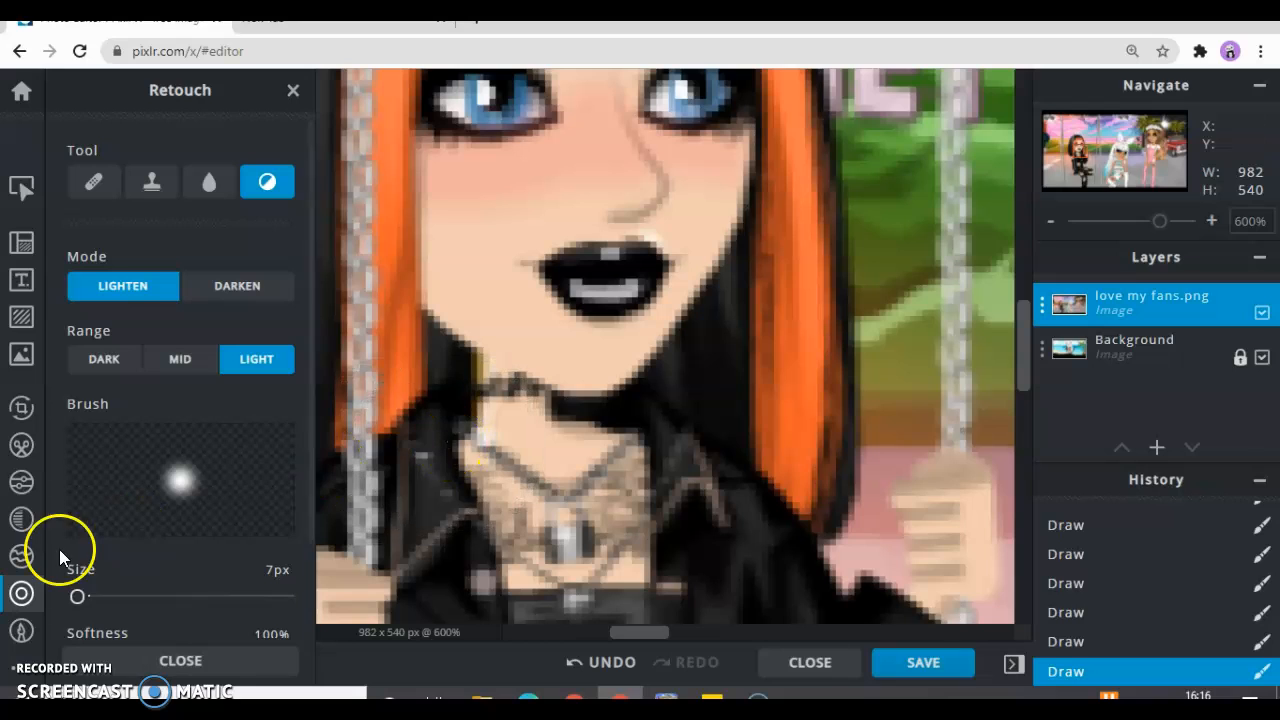
click(82, 597)
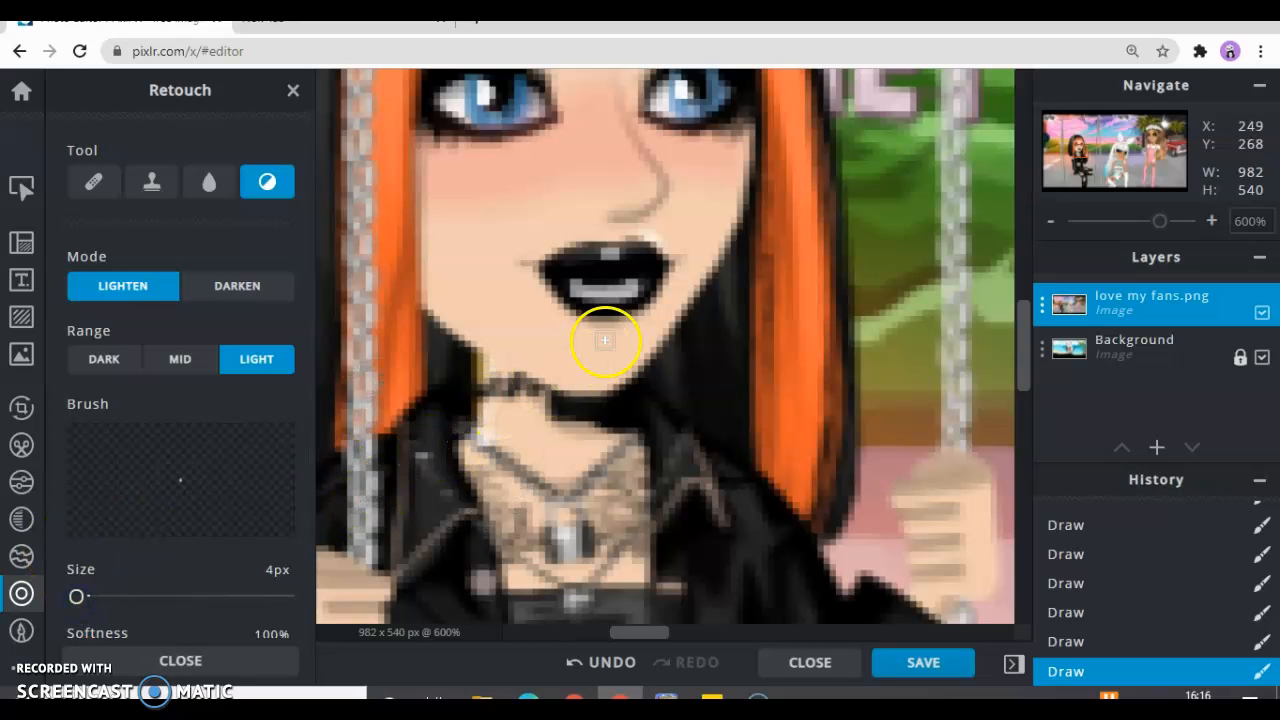
click(654, 186)
click(653, 185)
click(652, 183)
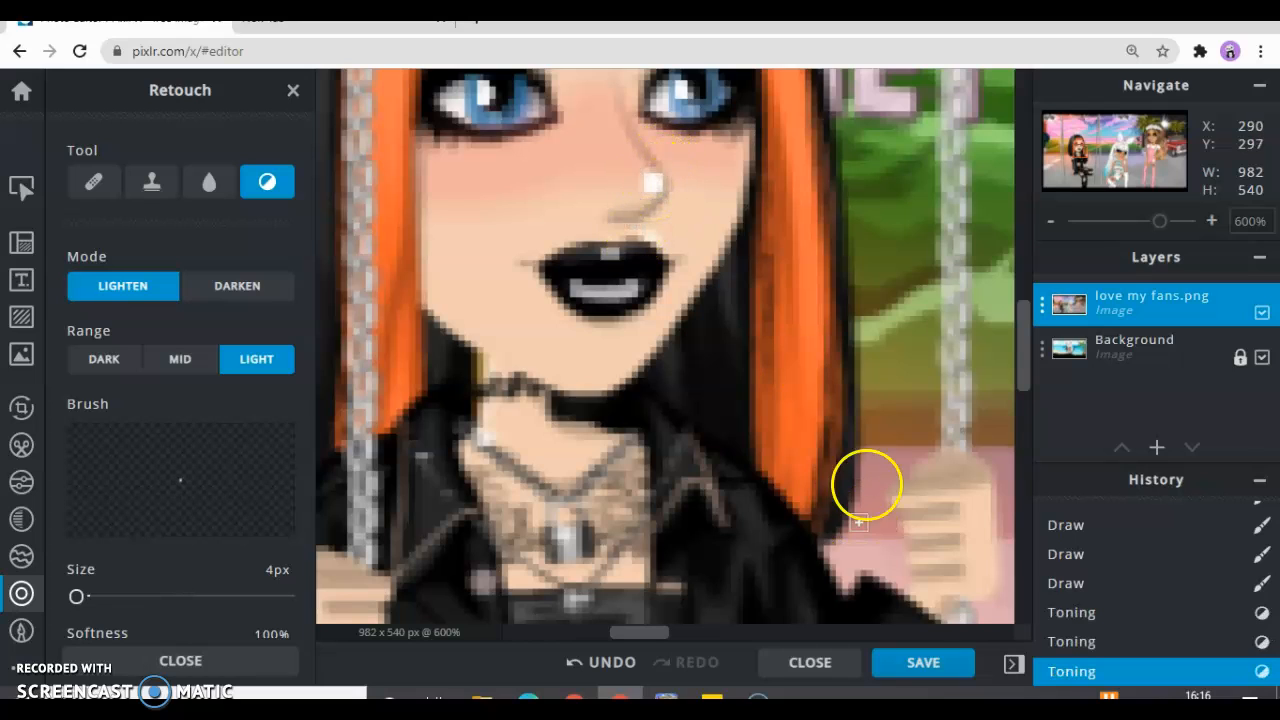